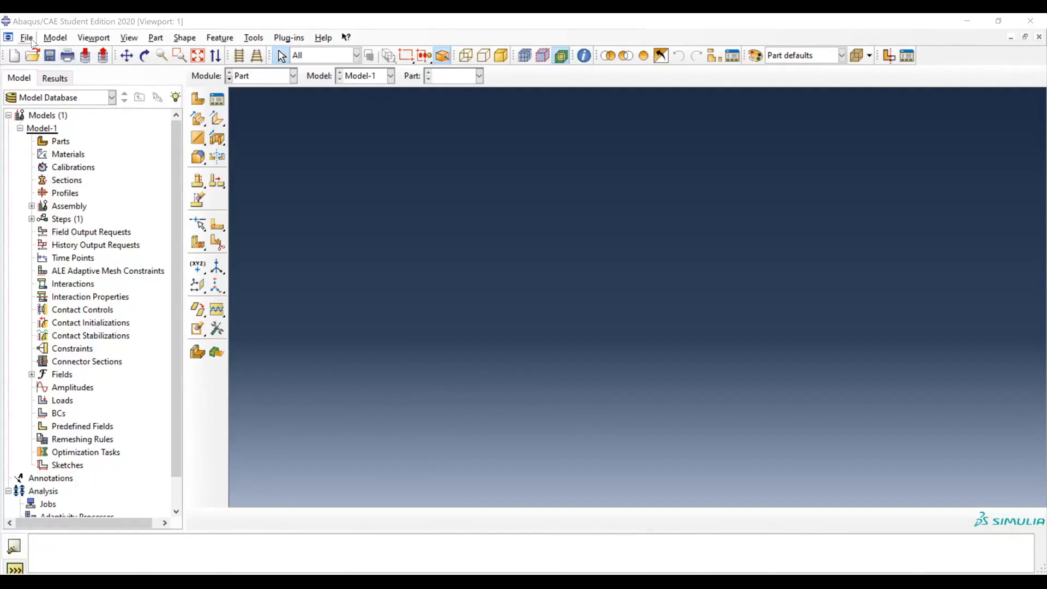
Step: Set the work directory to the Abaqus folder inside Documents
{"action": "left_click", "coordinate": [27, 38]}
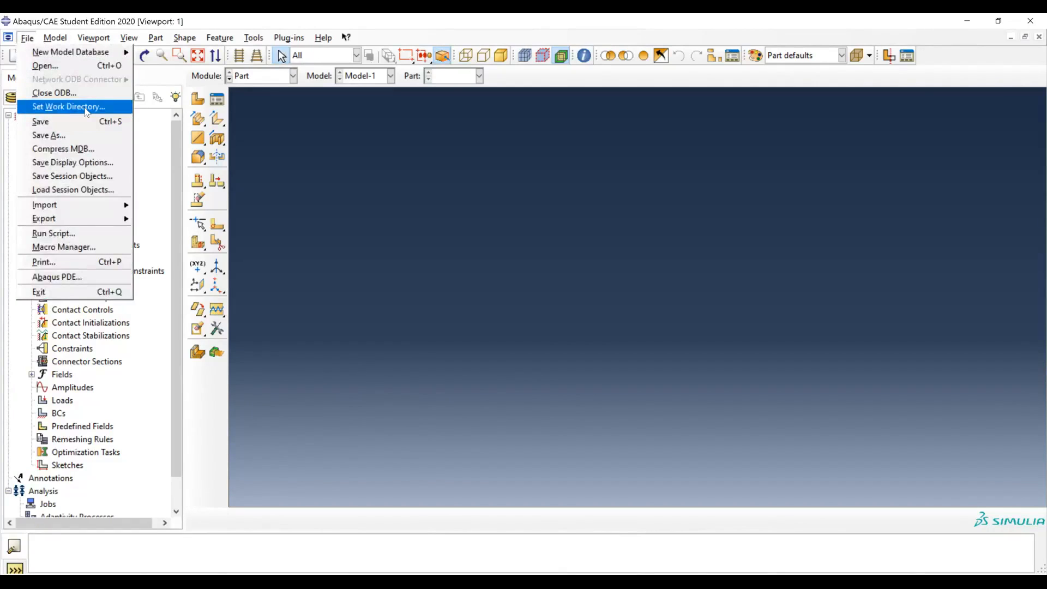
{"action": "left_click", "coordinate": [86, 111]}
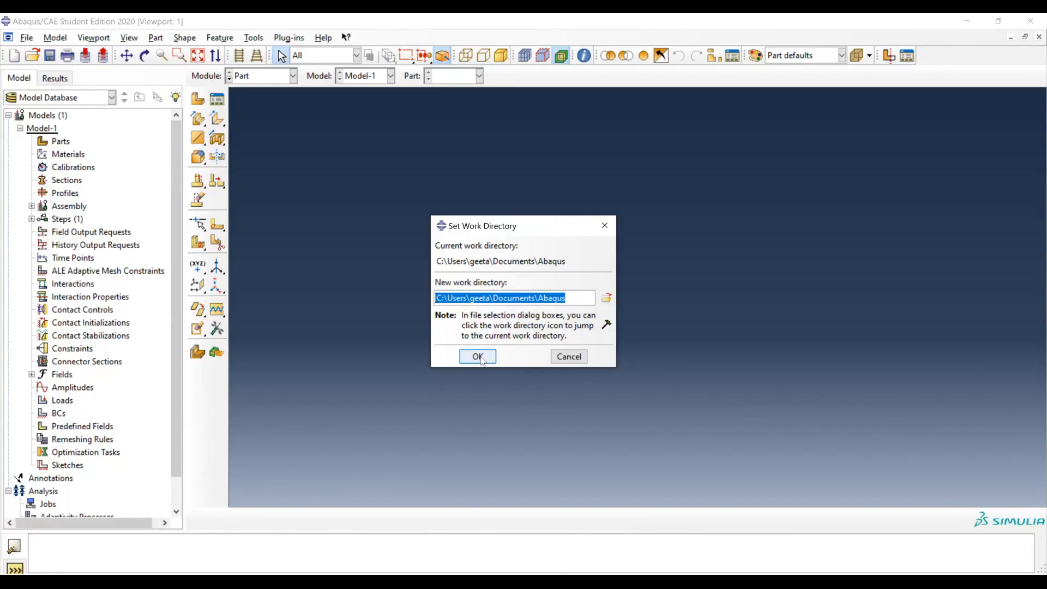
{"action": "left_click", "coordinate": [482, 359]}
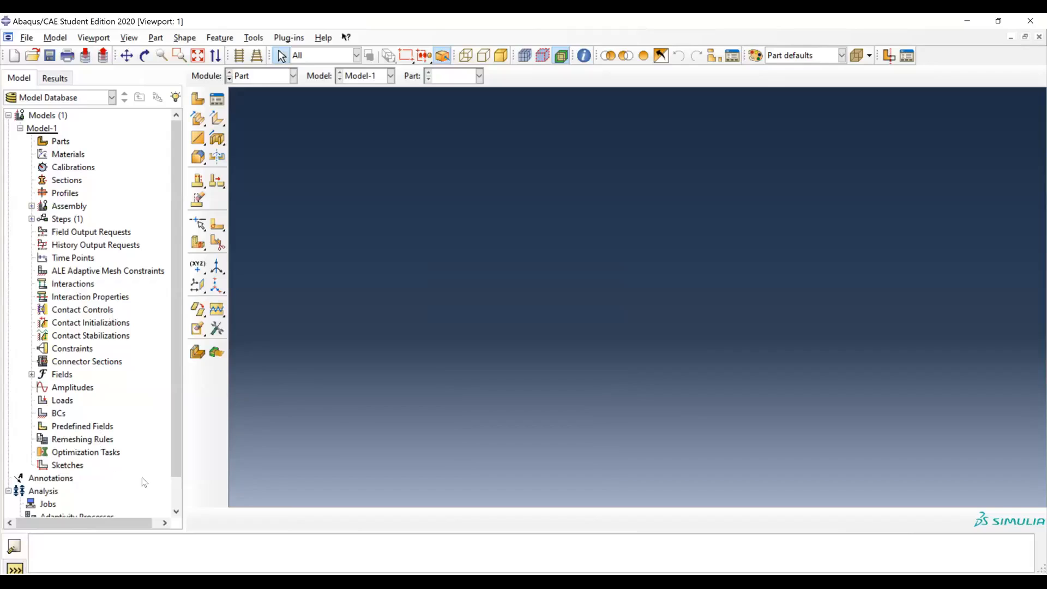
Step: In the Part module, create a 3D deformable solid extrusion part named "cantilever beam" with approximate size 200
{"action": "left_click", "coordinate": [292, 78]}
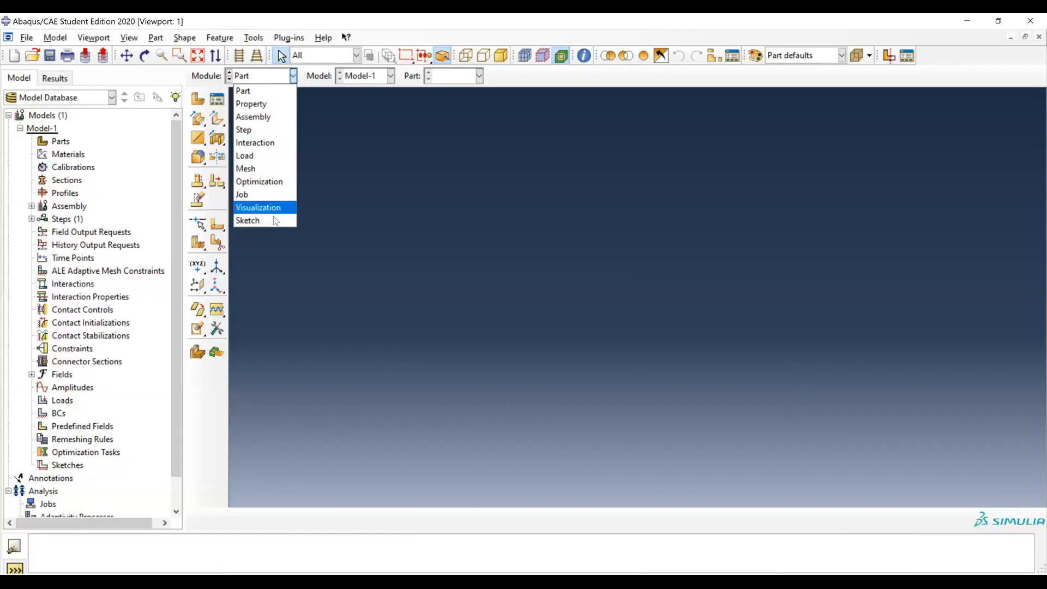
{"action": "left_click", "coordinate": [280, 96]}
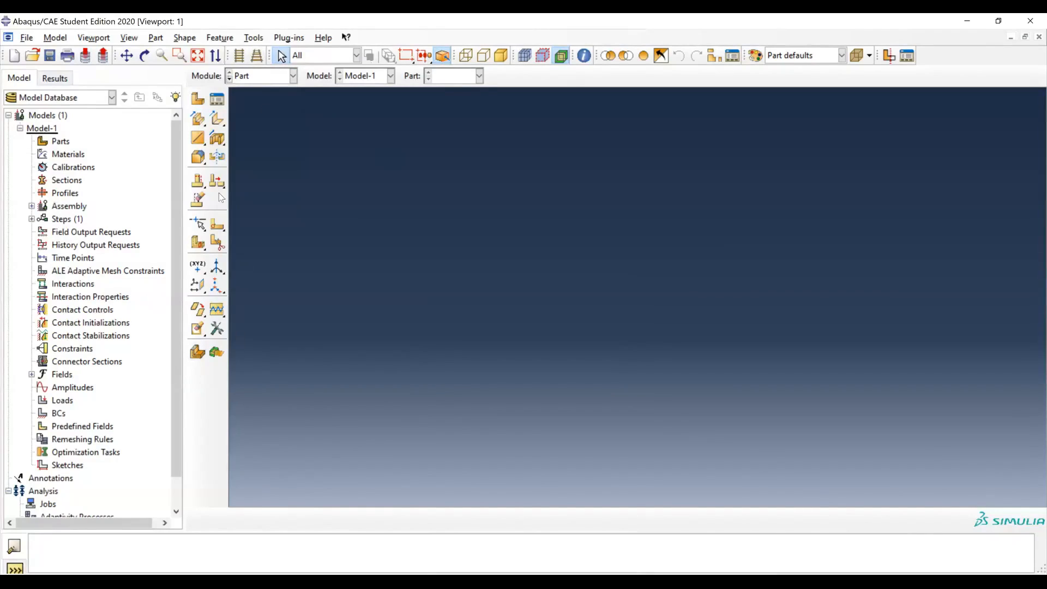
{"action": "left_click", "coordinate": [200, 102]}
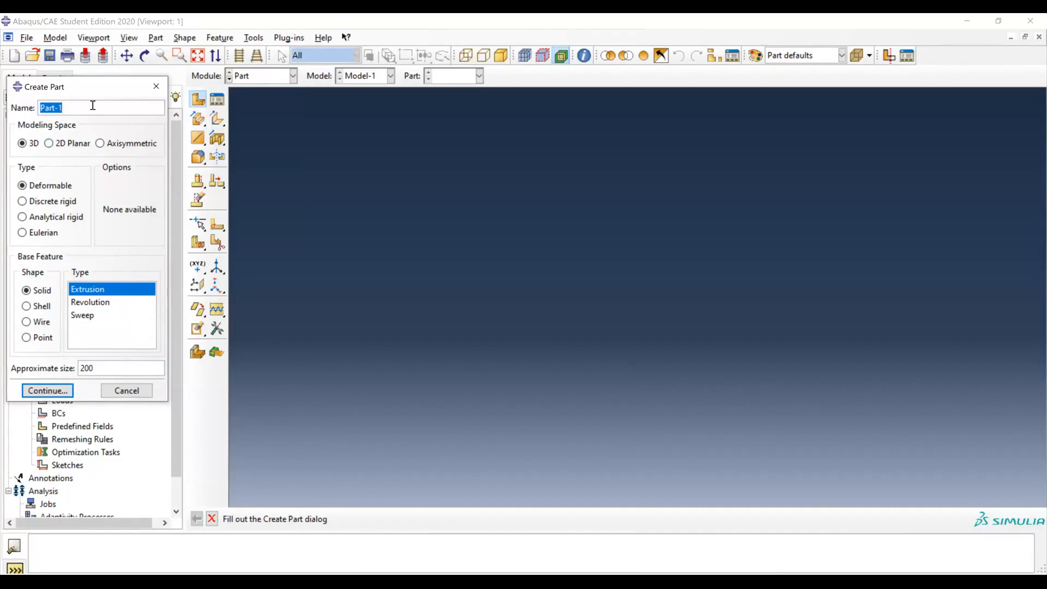
{"action": "type", "text": "cantilever beam"}
{"action": "left_click", "coordinate": [48, 391]}
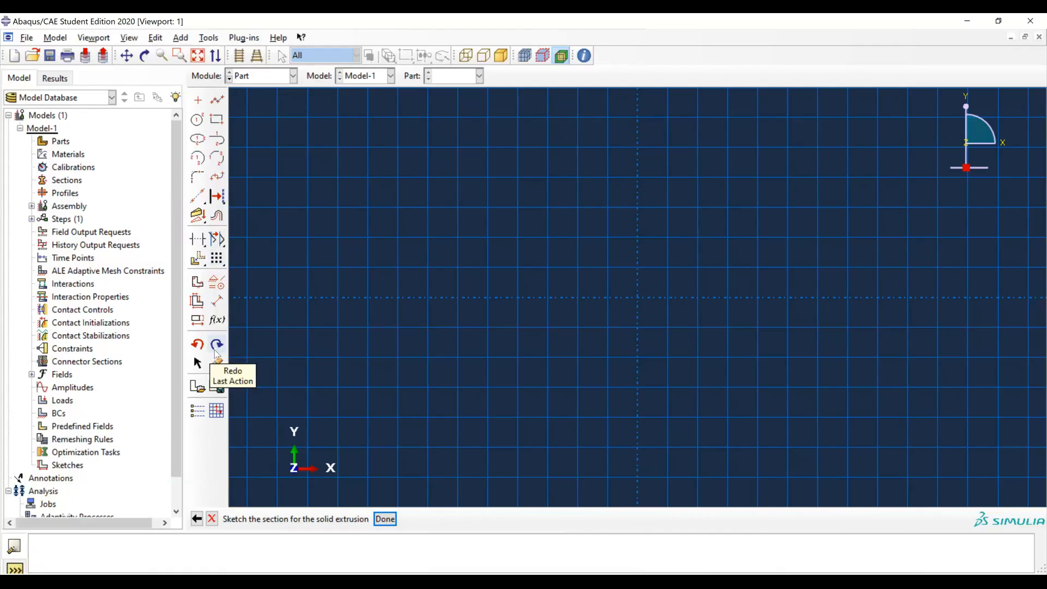
Step: Sketch the section as a rectangle from the origin to the opposite corner at 300,30
{"action": "left_click", "coordinate": [217, 120]}
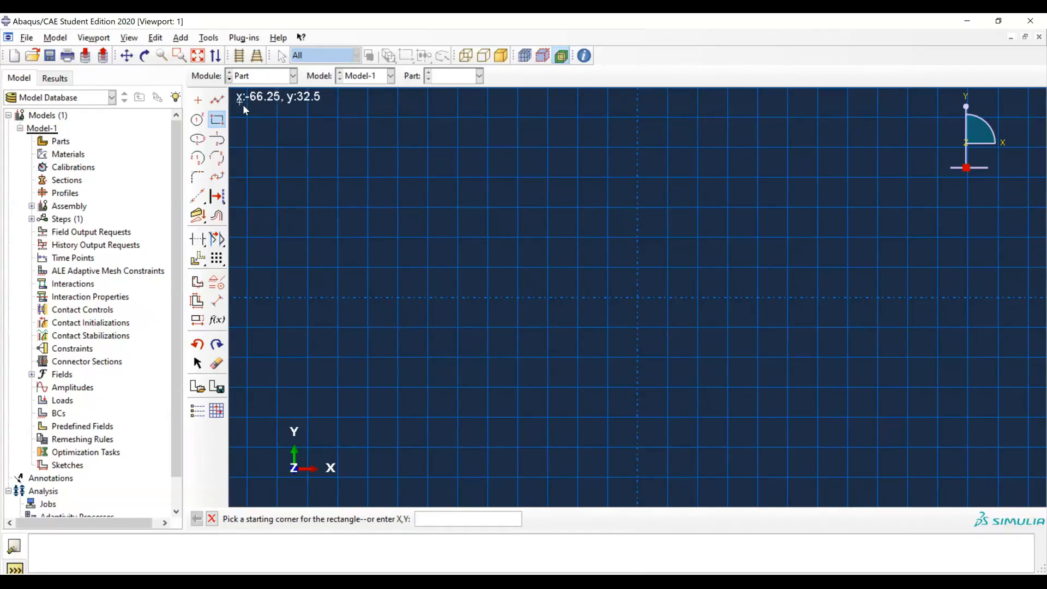
{"action": "left_click", "coordinate": [637, 298]}
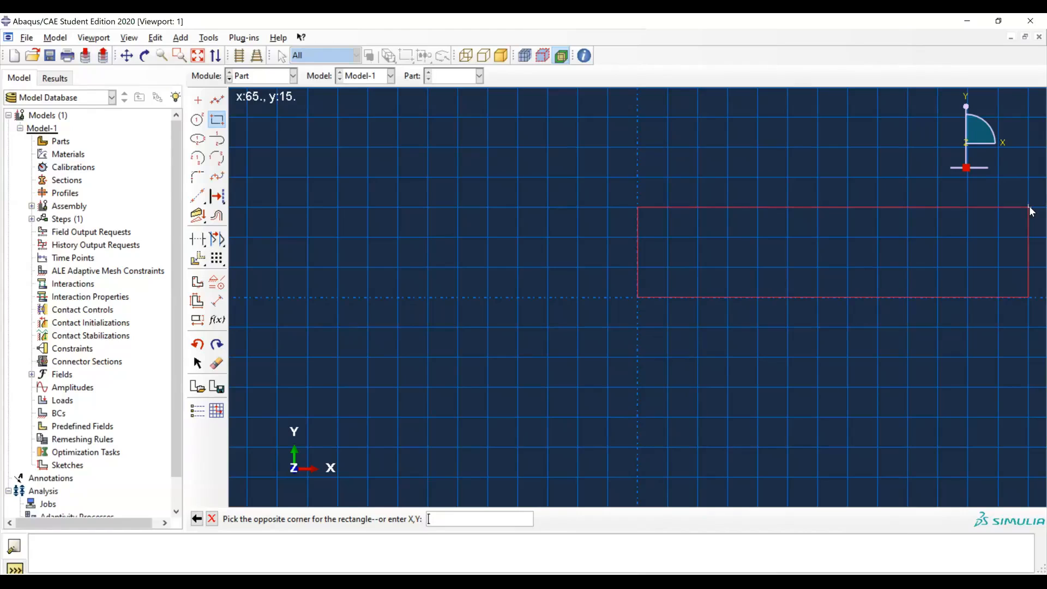
{"action": "type", "text": "300"}
{"action": "type", "text": ",30"}
{"action": "key", "text": "Return"}
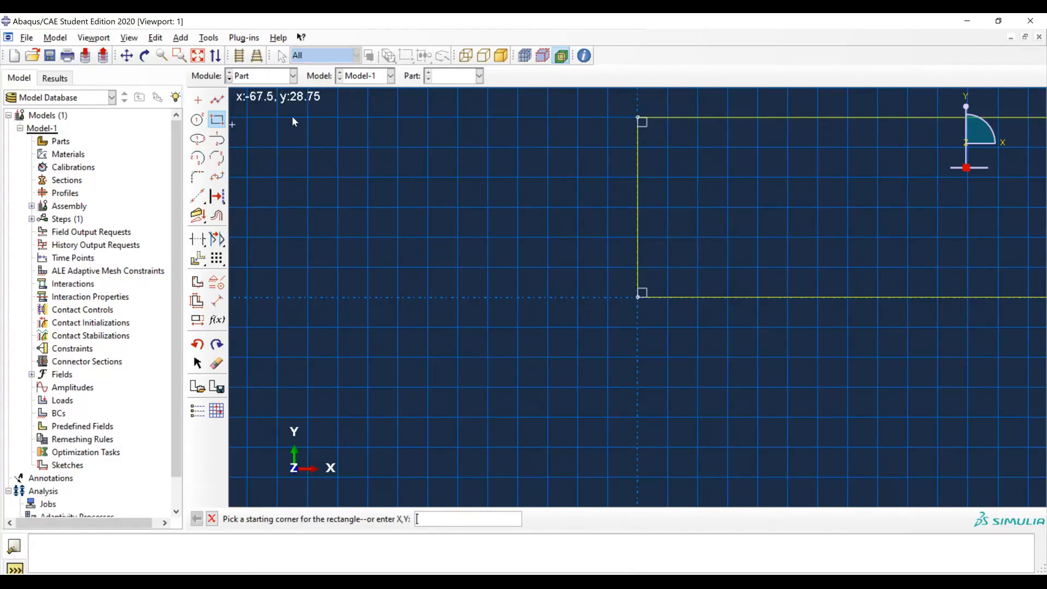
{"action": "left_click", "coordinate": [198, 55]}
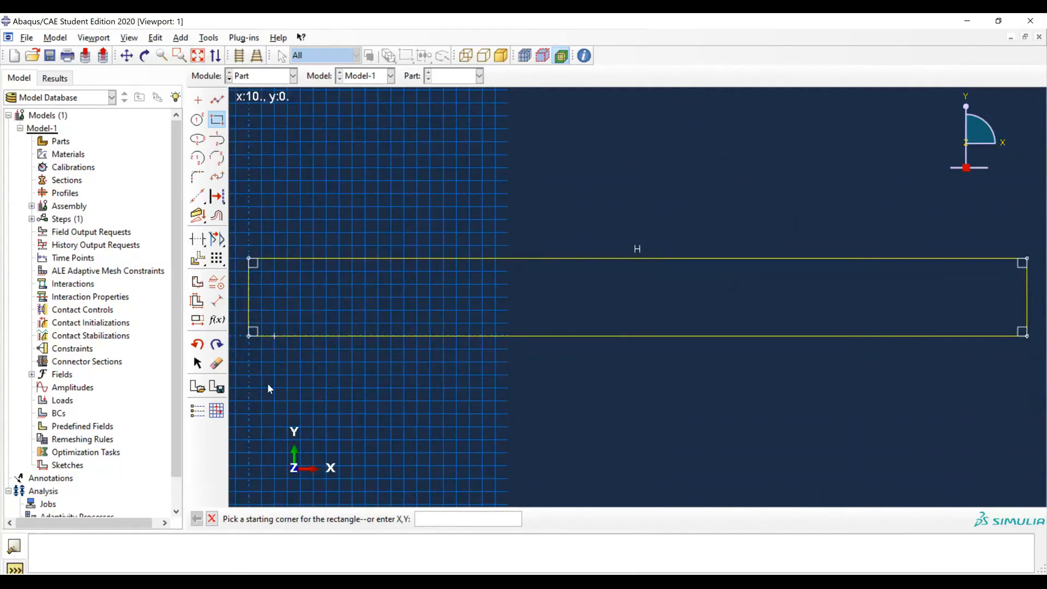
{"action": "left_click", "coordinate": [212, 519]}
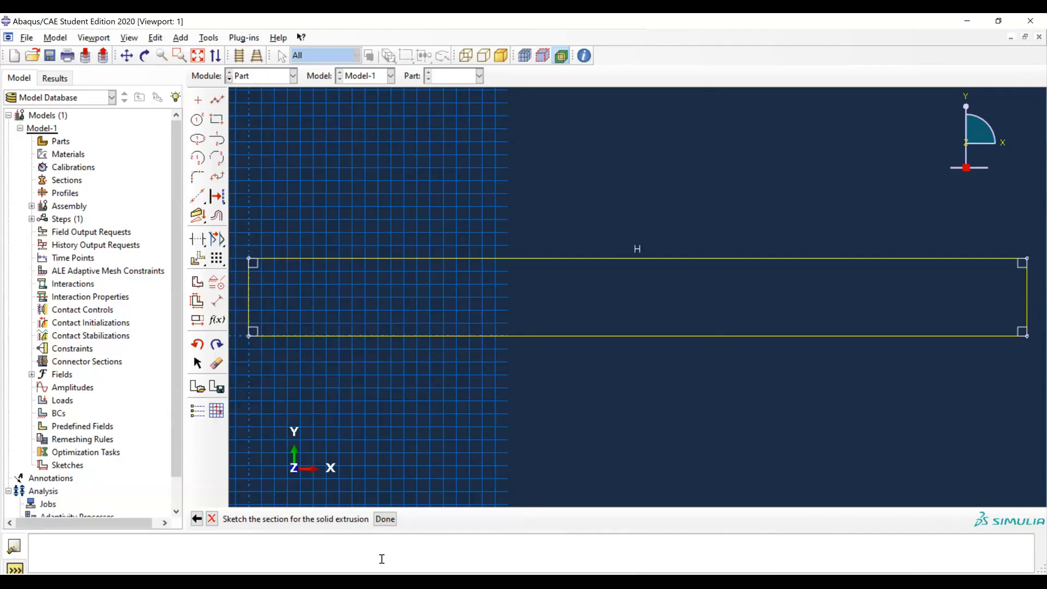
Step: Finish the section sketch and extrude it to a depth of 30
{"action": "left_click", "coordinate": [391, 524]}
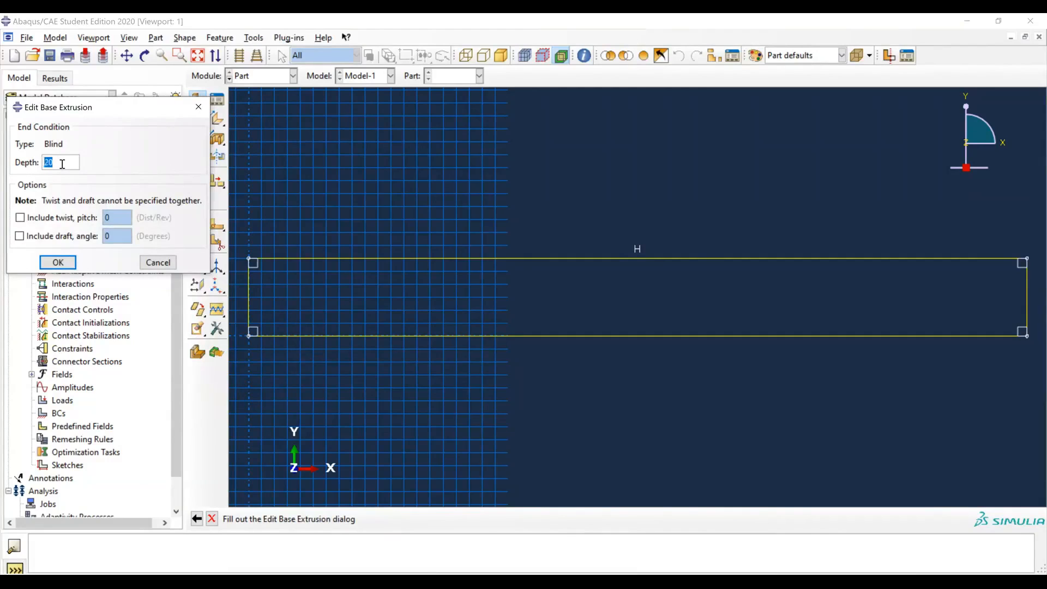
{"action": "type", "text": "30"}
{"action": "left_click", "coordinate": [58, 262]}
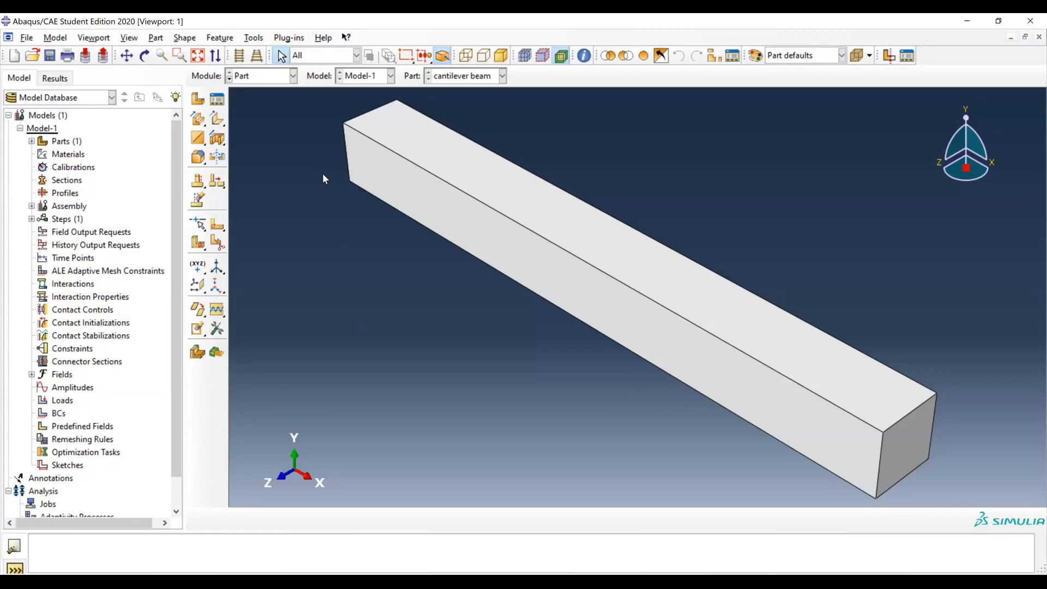
Step: Switch to the Property module and start a new material named Steel
{"action": "left_click", "coordinate": [291, 76]}
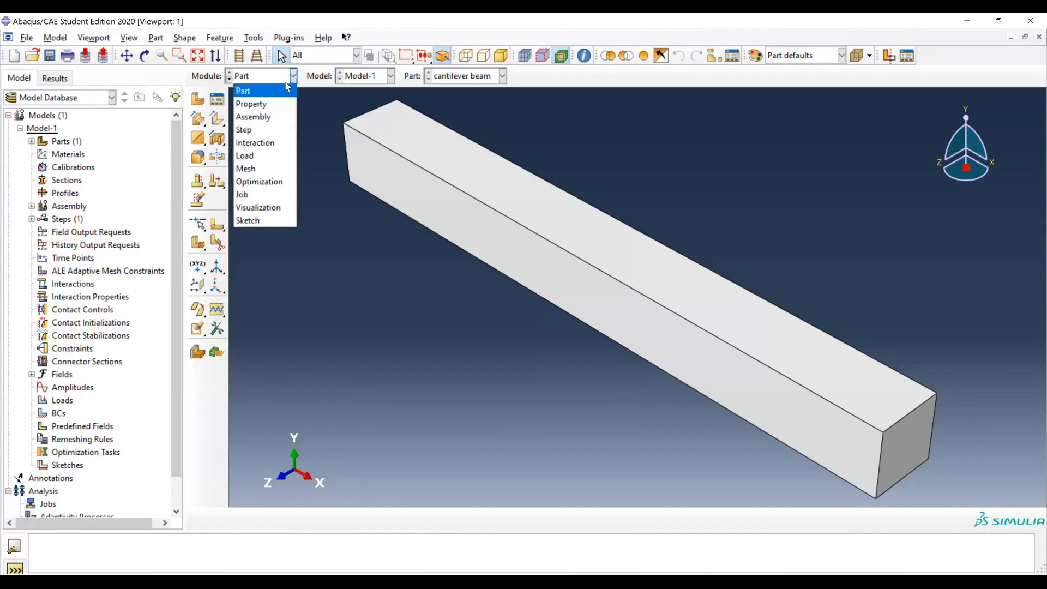
{"action": "left_click", "coordinate": [276, 109]}
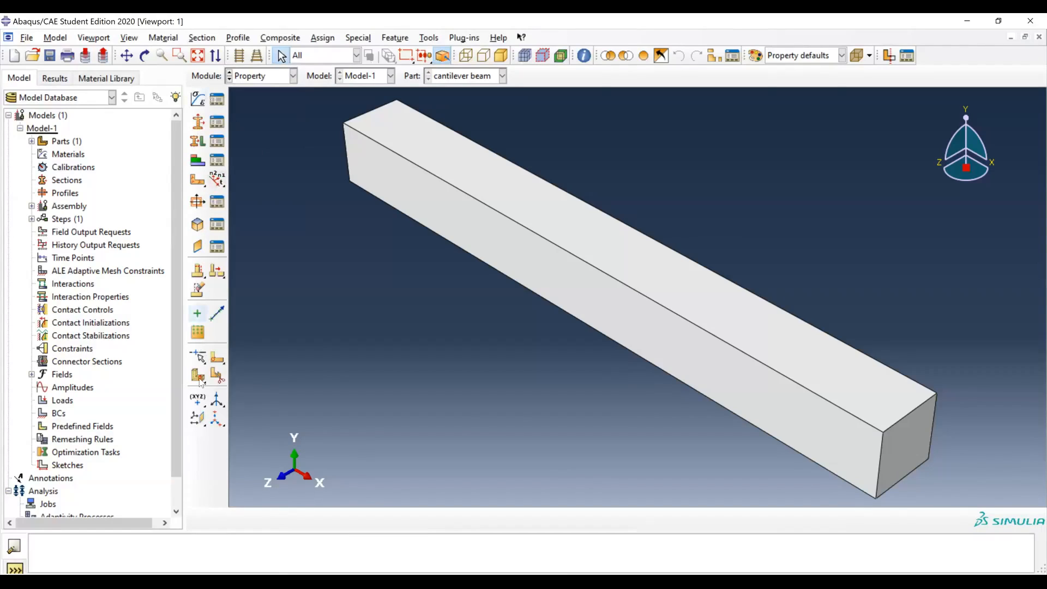
{"action": "left_click", "coordinate": [200, 99]}
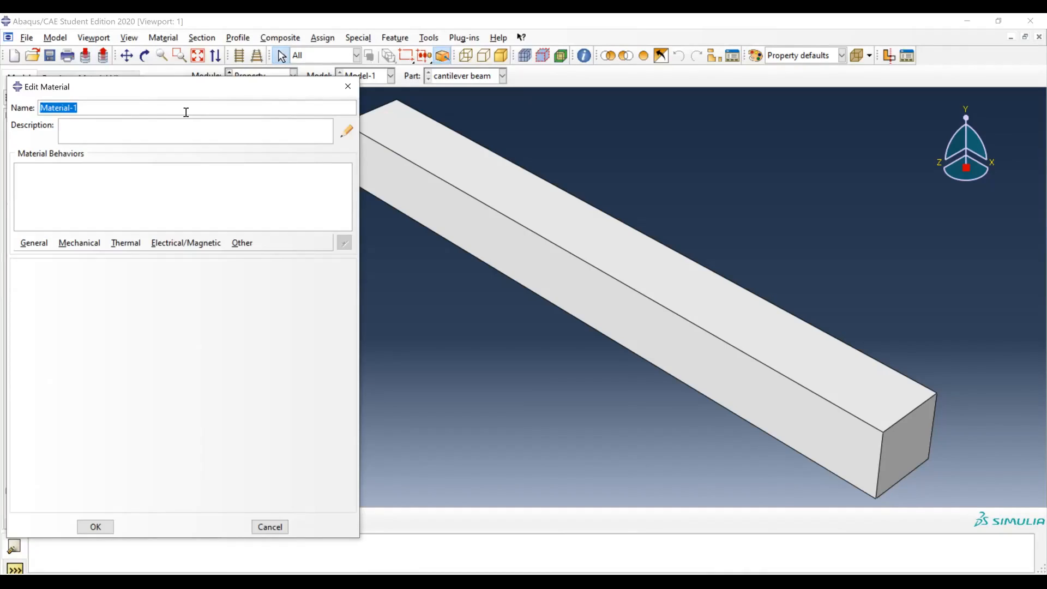
{"action": "type", "text": "Steel"}
{"action": "left_click", "coordinate": [148, 134]}
Step: Add a mechanical Elastic behavior of type Isotropic to the Steel material
{"action": "left_click", "coordinate": [31, 246]}
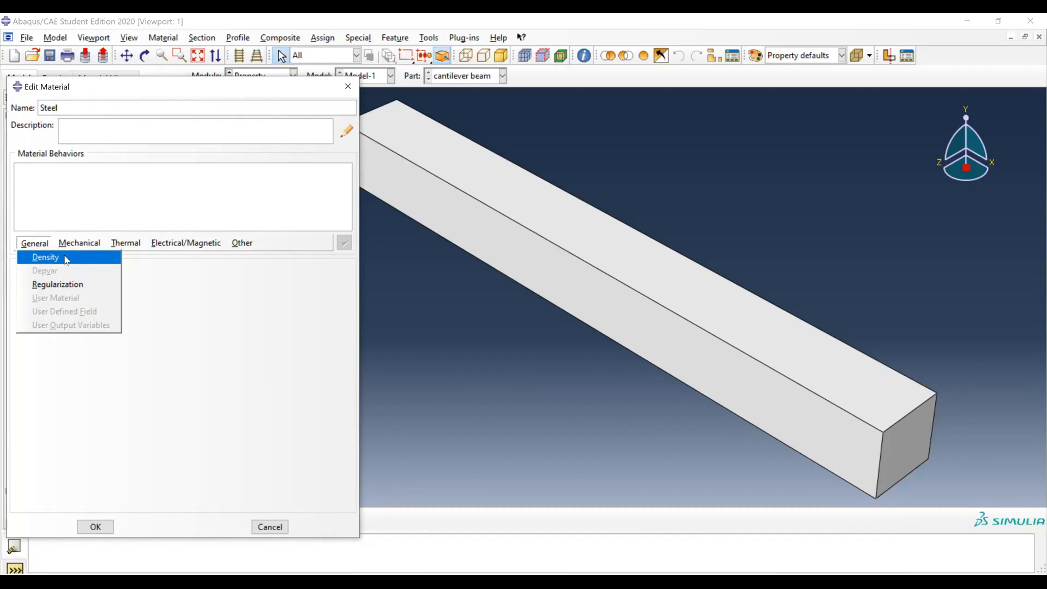
{"action": "mouse_move", "coordinate": [82, 242]}
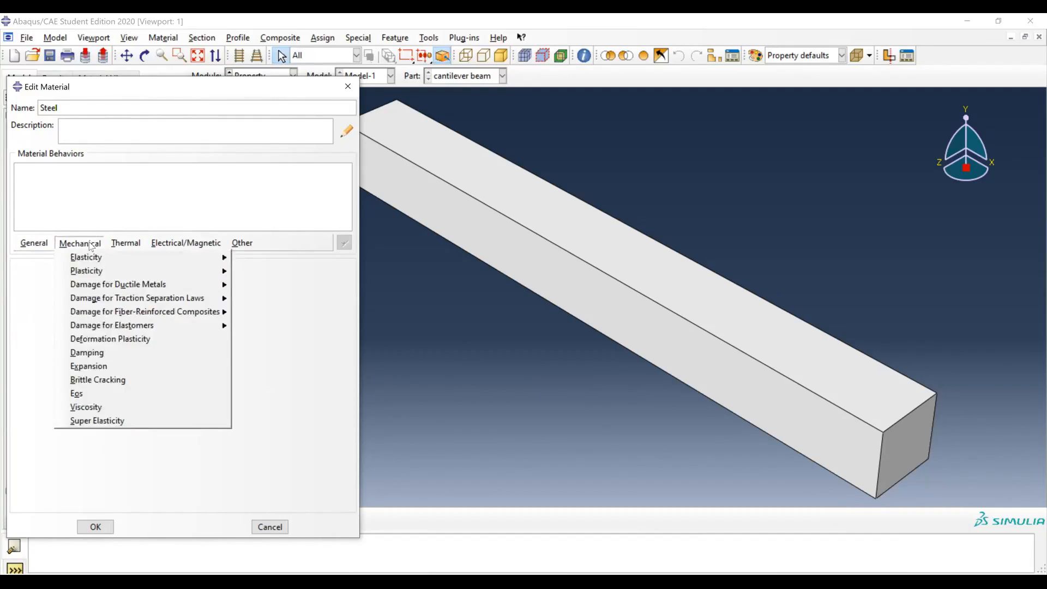
{"action": "mouse_move", "coordinate": [98, 260]}
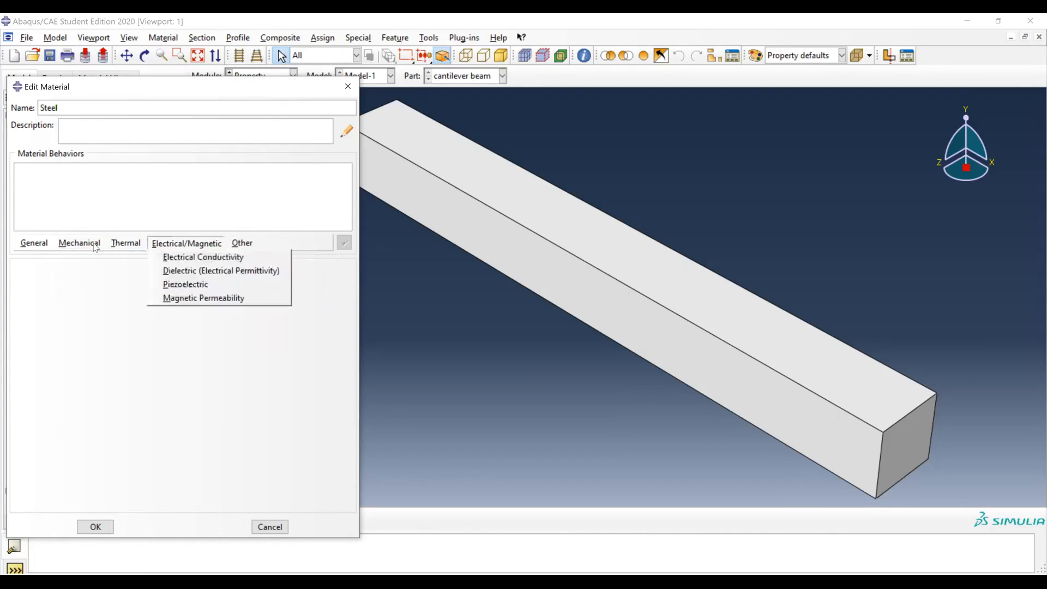
{"action": "mouse_move", "coordinate": [142, 257]}
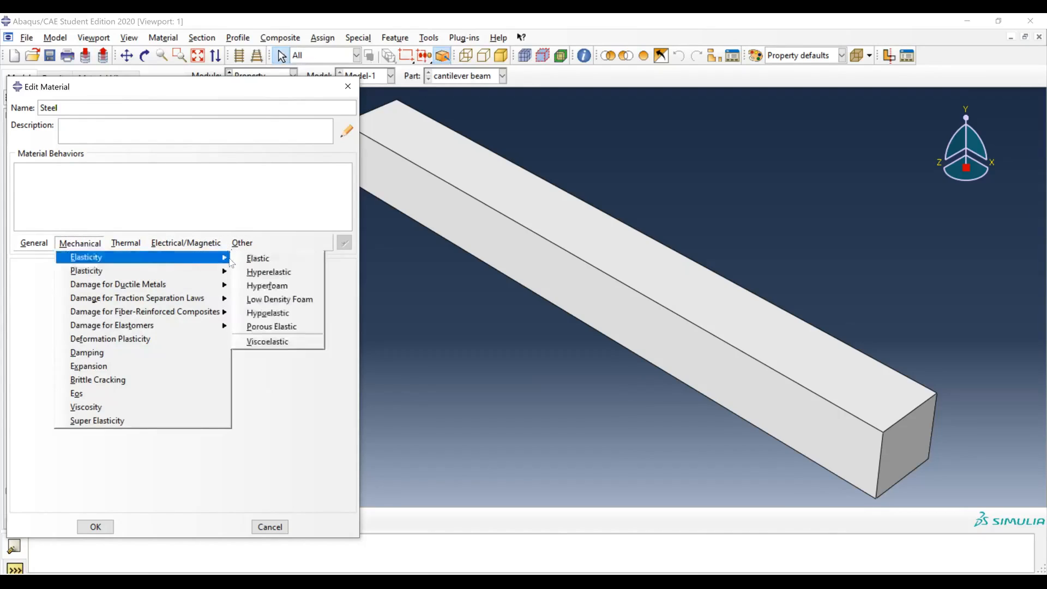
{"action": "left_click", "coordinate": [261, 259]}
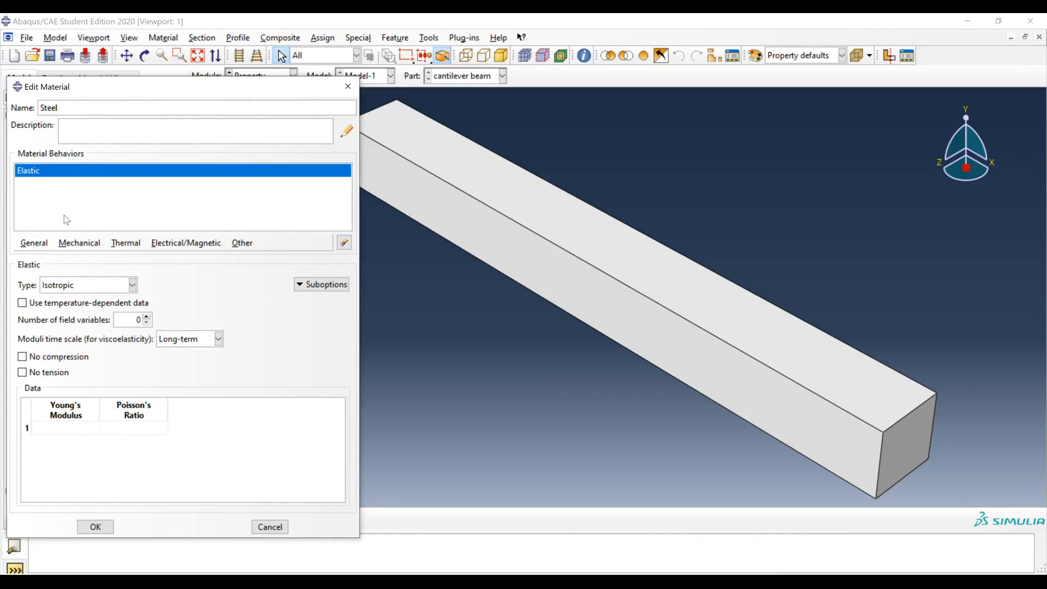
{"action": "left_click", "coordinate": [76, 244]}
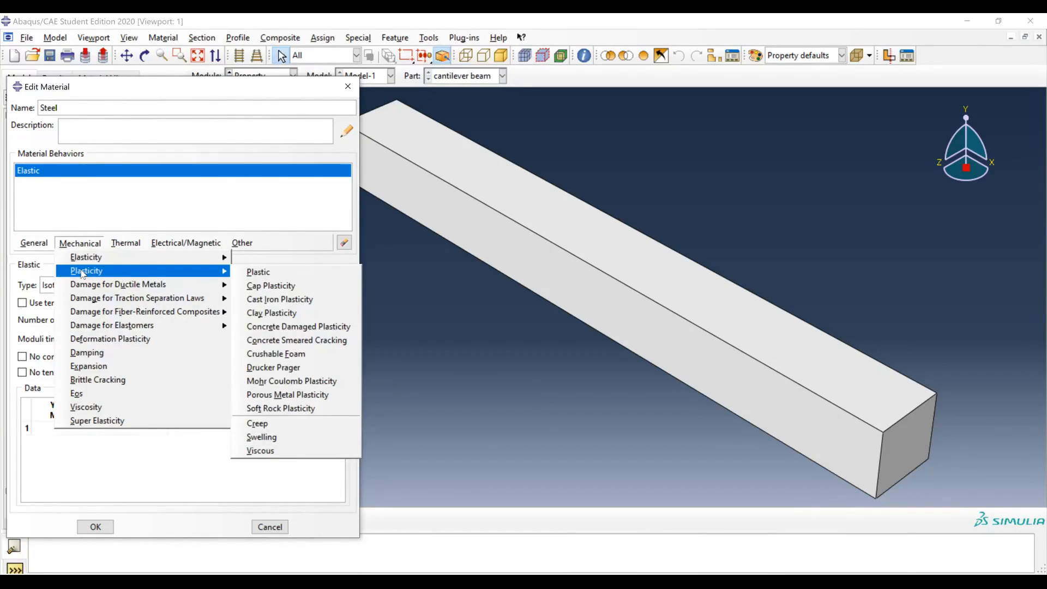
{"action": "left_click", "coordinate": [42, 193]}
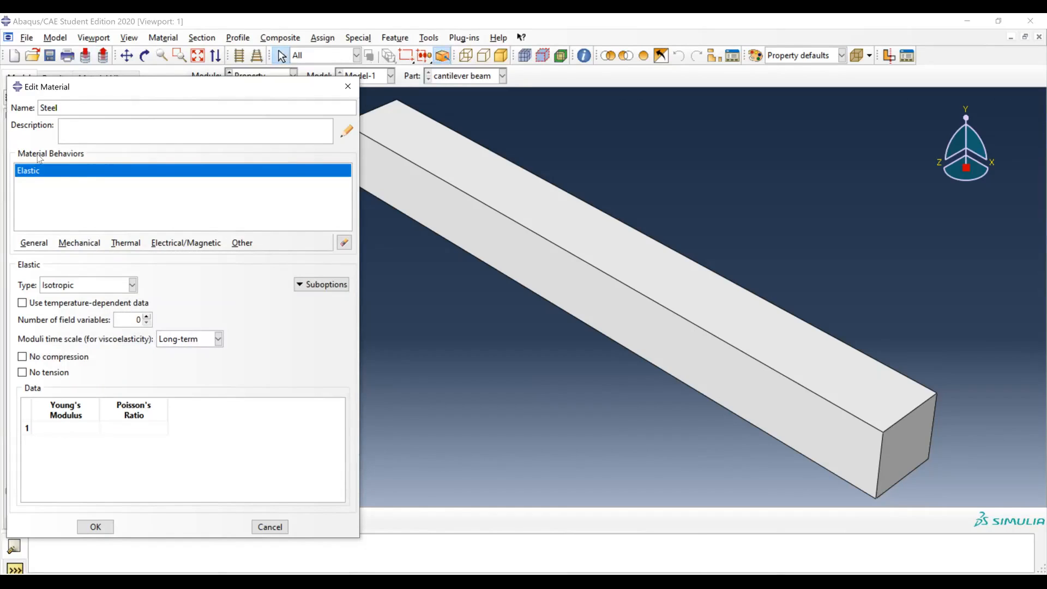
{"action": "left_click", "coordinate": [129, 285]}
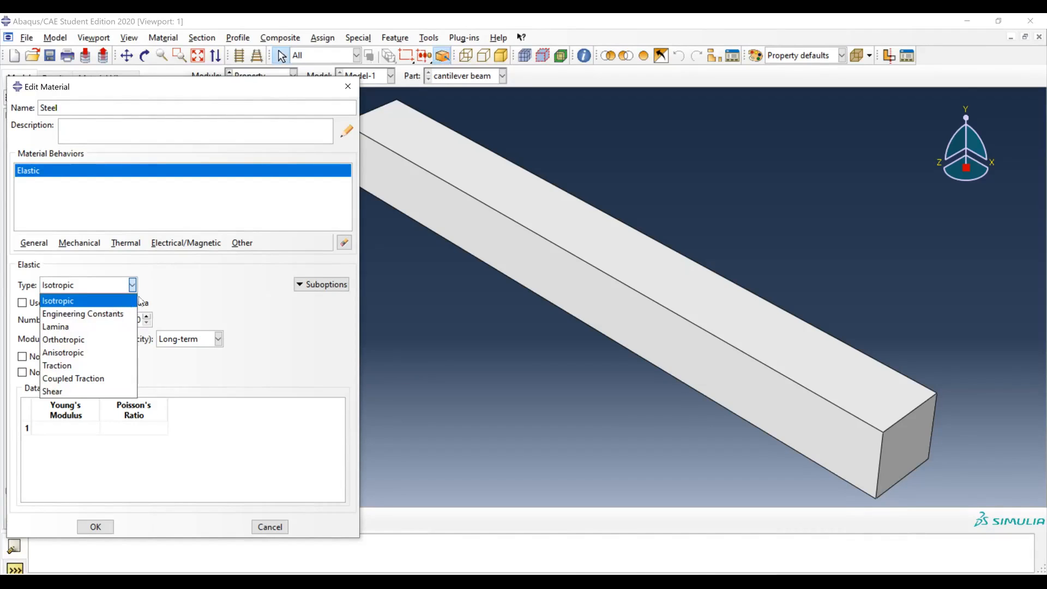
{"action": "left_click", "coordinate": [127, 301]}
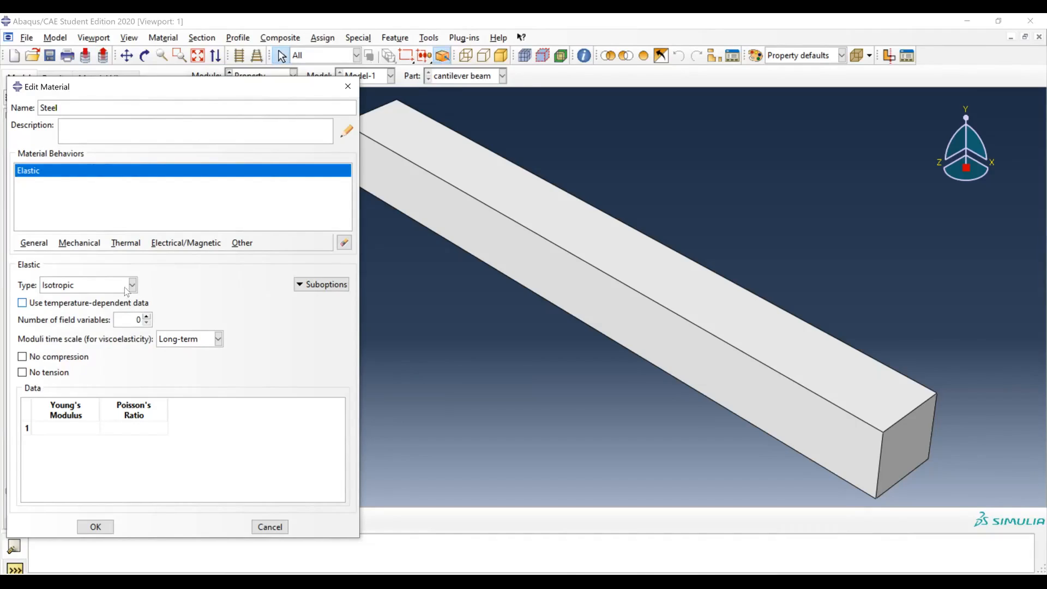
Step: Set the Steel material's Young's modulus to 298000 and Poisson's ratio to 0.3, and save the material
{"action": "left_click", "coordinate": [70, 427]}
{"action": "type", "text": "298000"}
{"action": "key", "text": "Tab"}
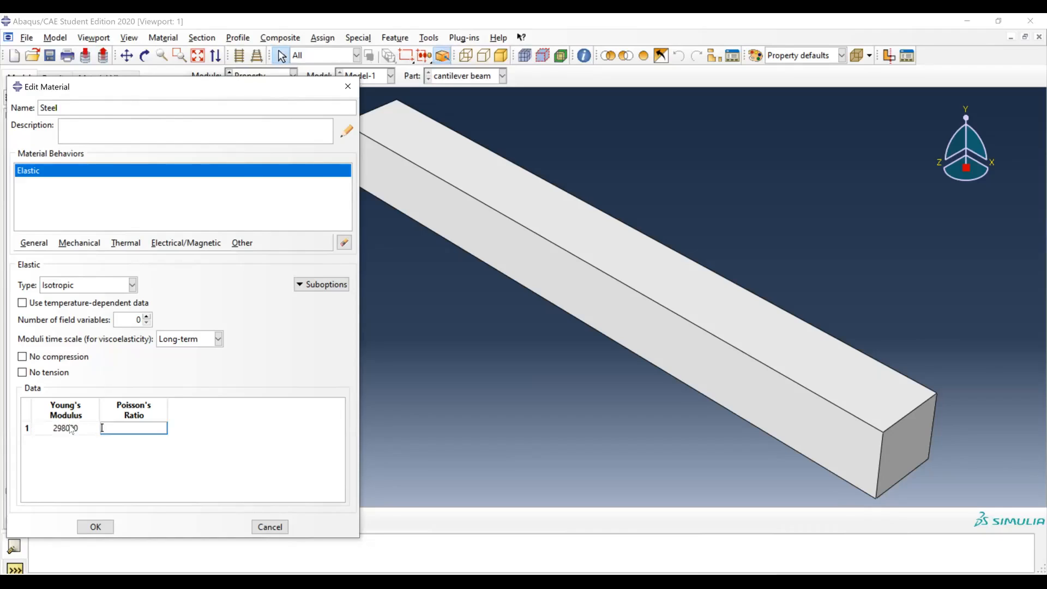
{"action": "type", "text": "0.3"}
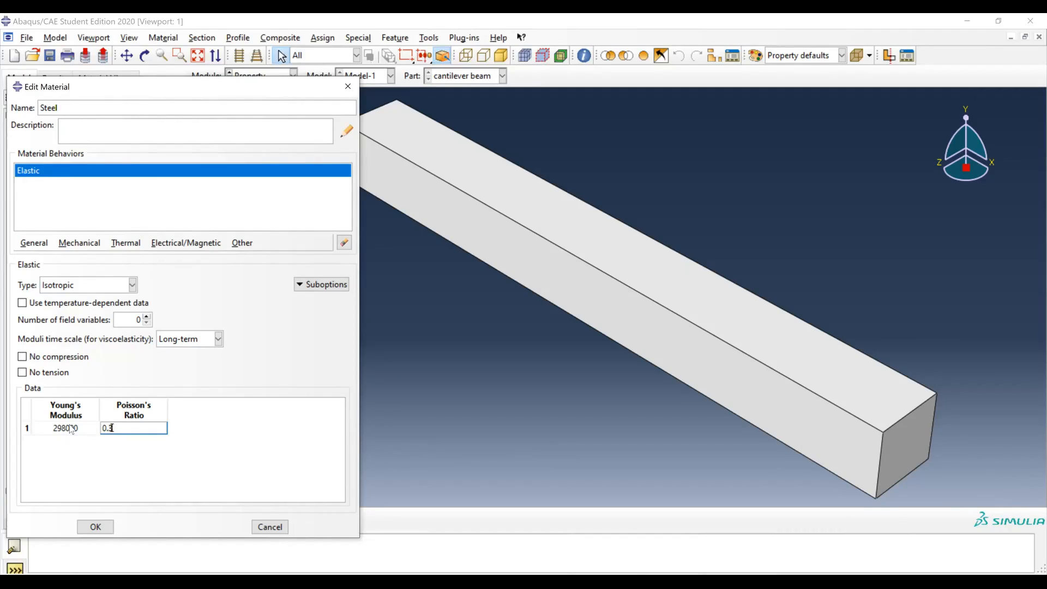
{"action": "left_click", "coordinate": [96, 527]}
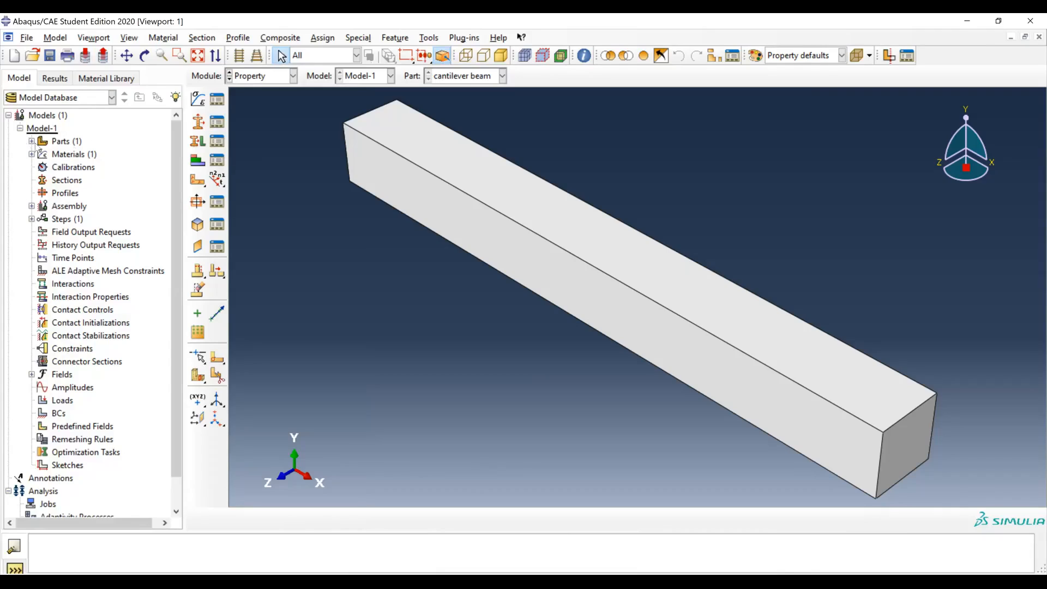
Step: Examine the entries under the cantilever beam part and the defined materials in the model tree
{"action": "left_click", "coordinate": [32, 140]}
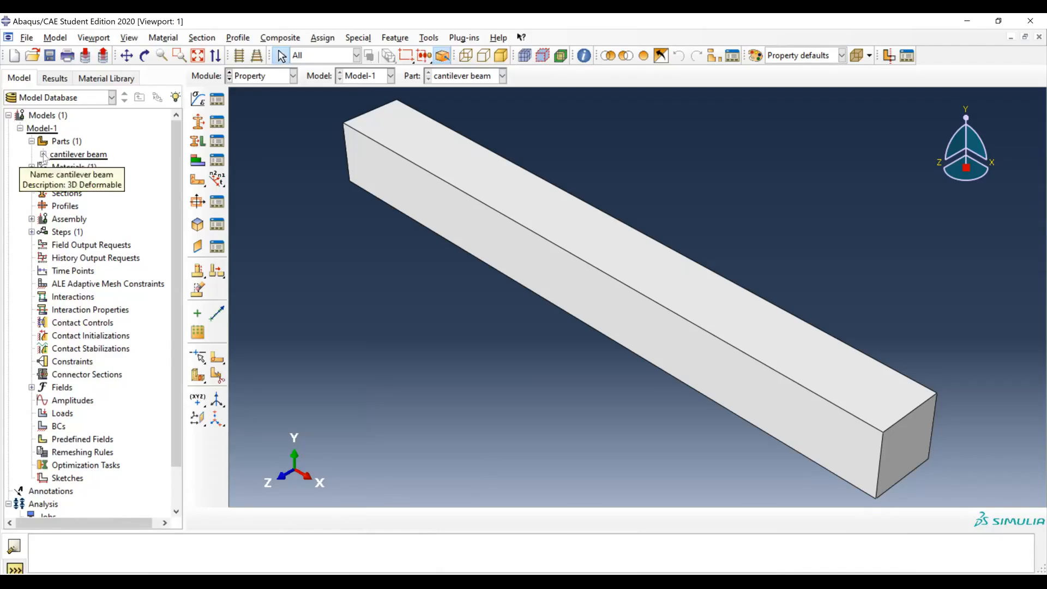
{"action": "left_click", "coordinate": [43, 155]}
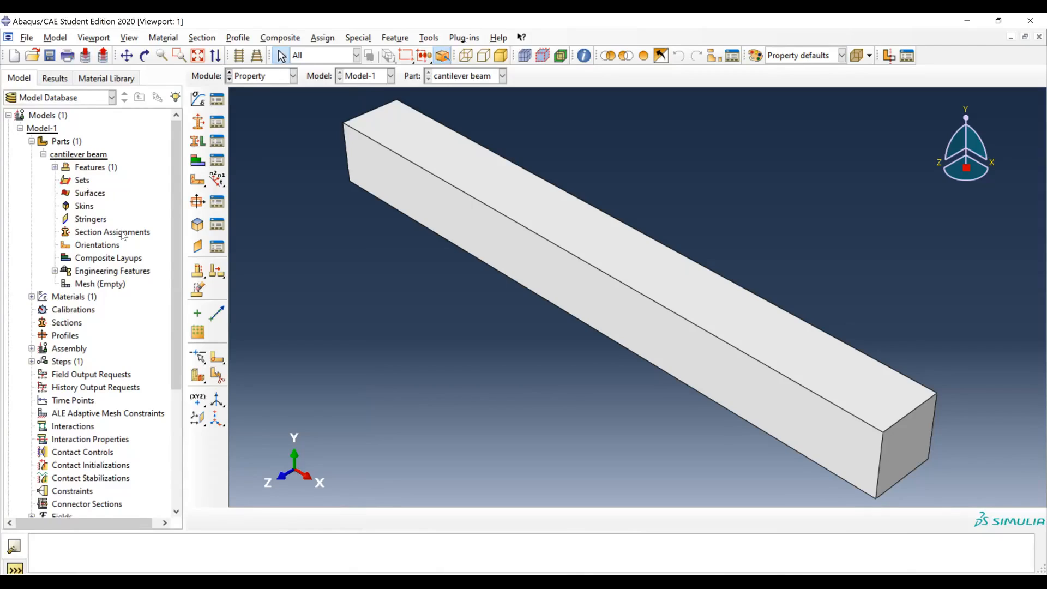
{"action": "left_click", "coordinate": [43, 154]}
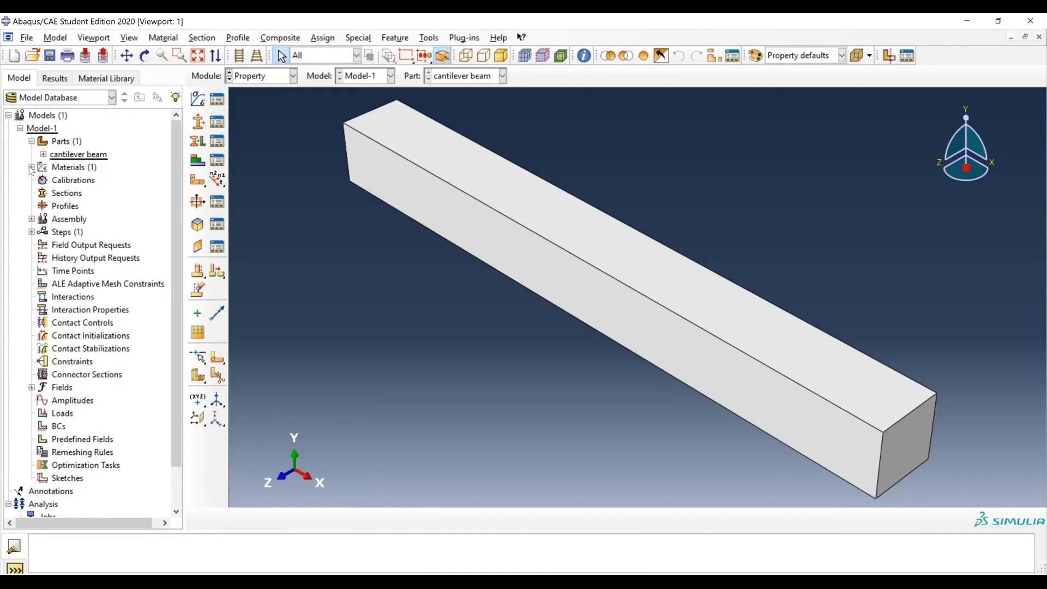
{"action": "left_click", "coordinate": [32, 167]}
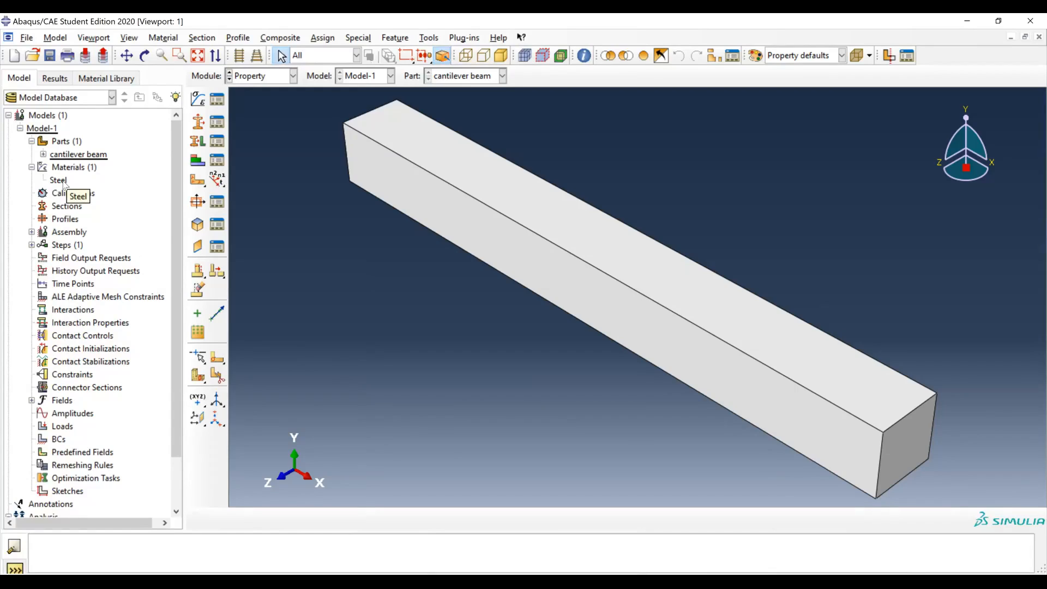
Step: Create a solid, homogeneous section named Steel material
{"action": "left_click", "coordinate": [198, 122]}
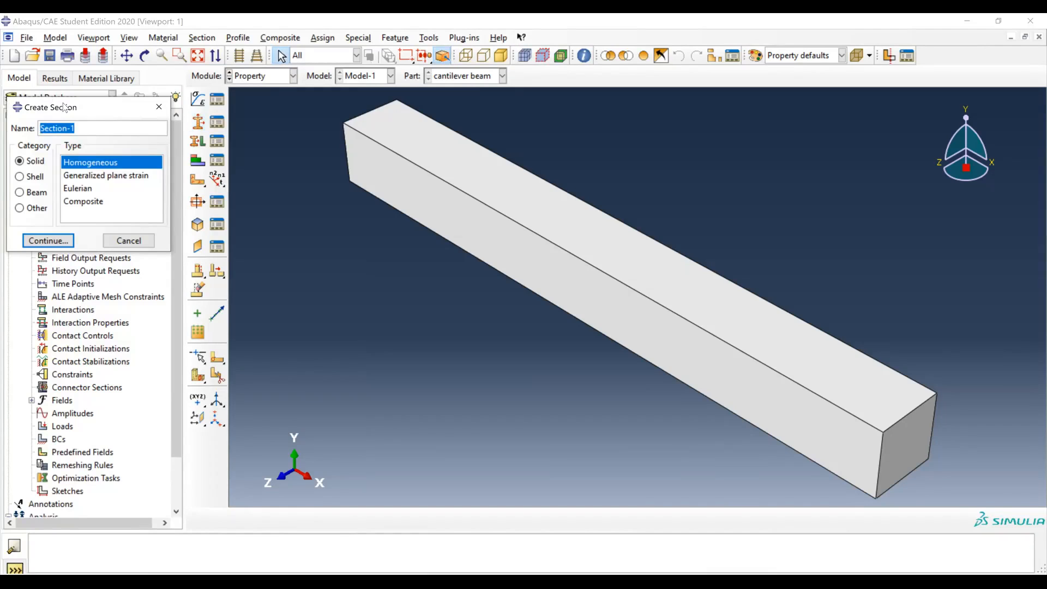
{"action": "left_click_drag", "start_coordinate": [64, 107], "coordinate": [159, 116]}
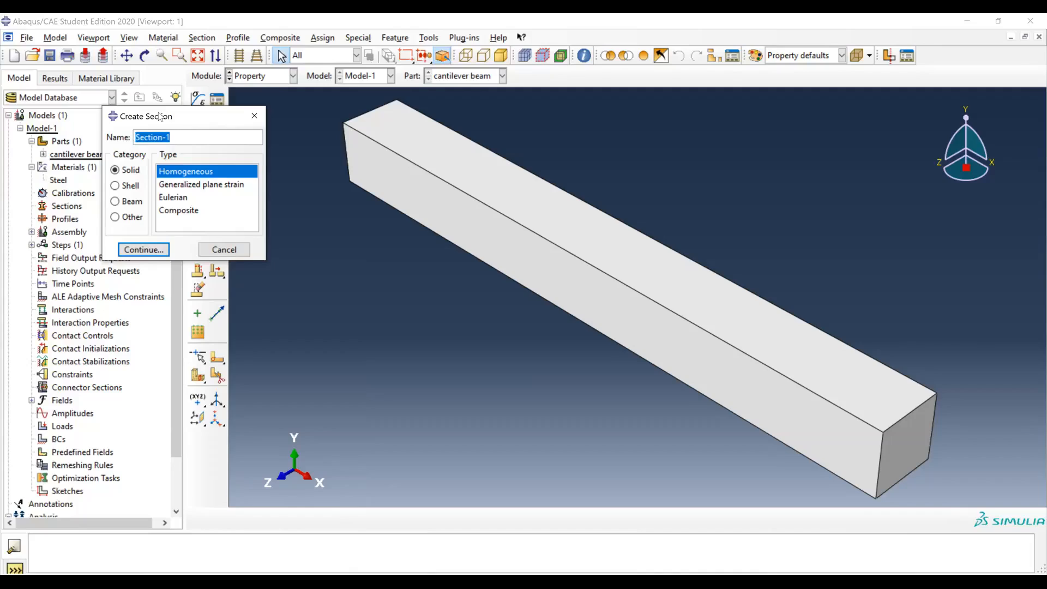
{"action": "type", "text": "Steel material"}
{"action": "left_click", "coordinate": [151, 253]}
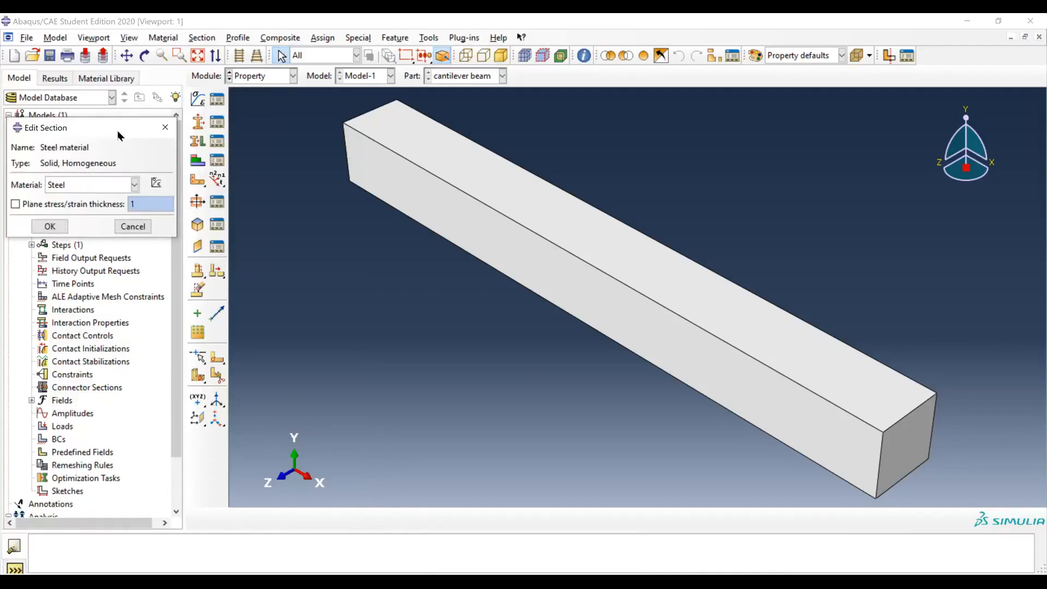
Step: Set Steel as the material of the new section, leave plane stress/strain thickness off, and save the section
{"action": "left_click_drag", "start_coordinate": [118, 132], "coordinate": [162, 137]}
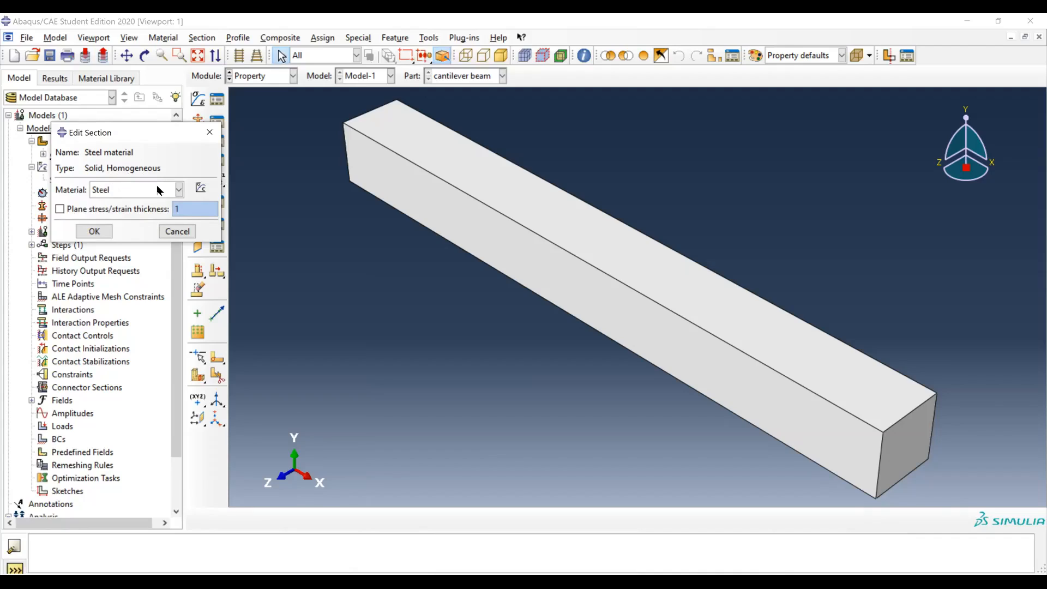
{"action": "left_click", "coordinate": [102, 191]}
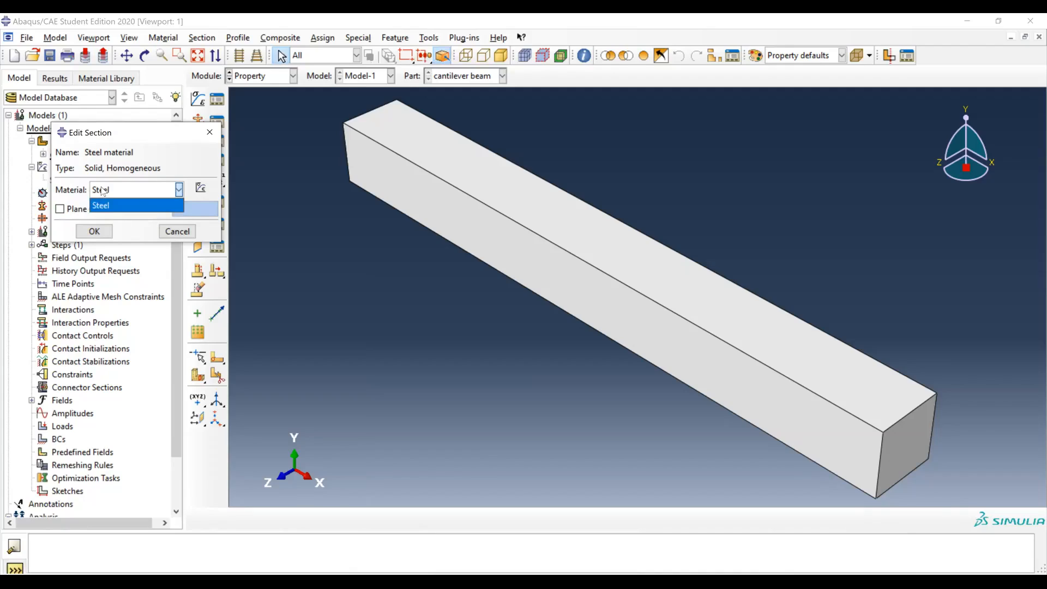
{"action": "left_click", "coordinate": [102, 191]}
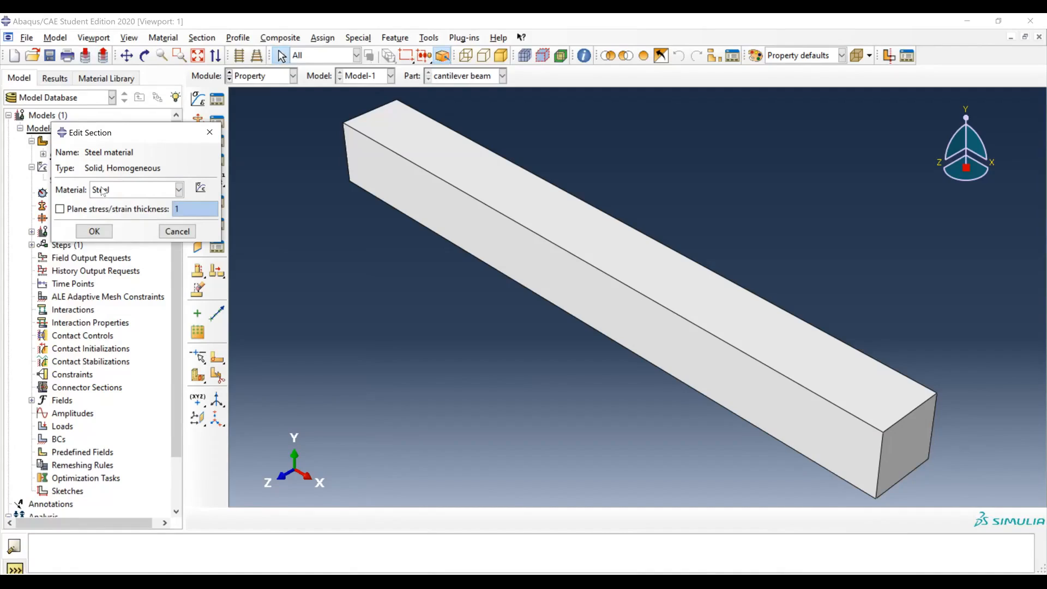
{"action": "left_click", "coordinate": [102, 191]}
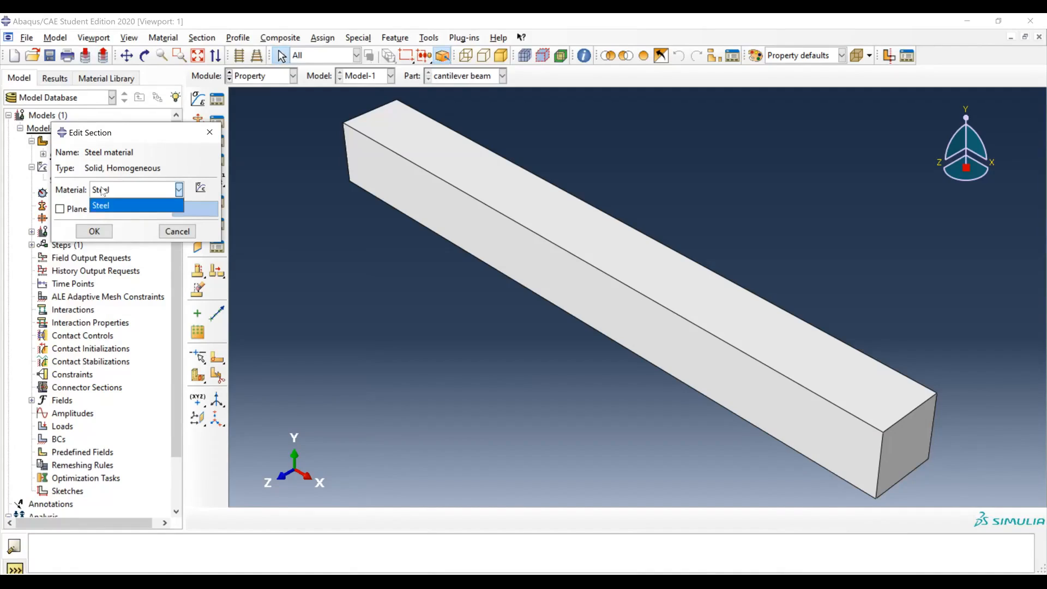
{"action": "left_click", "coordinate": [102, 191]}
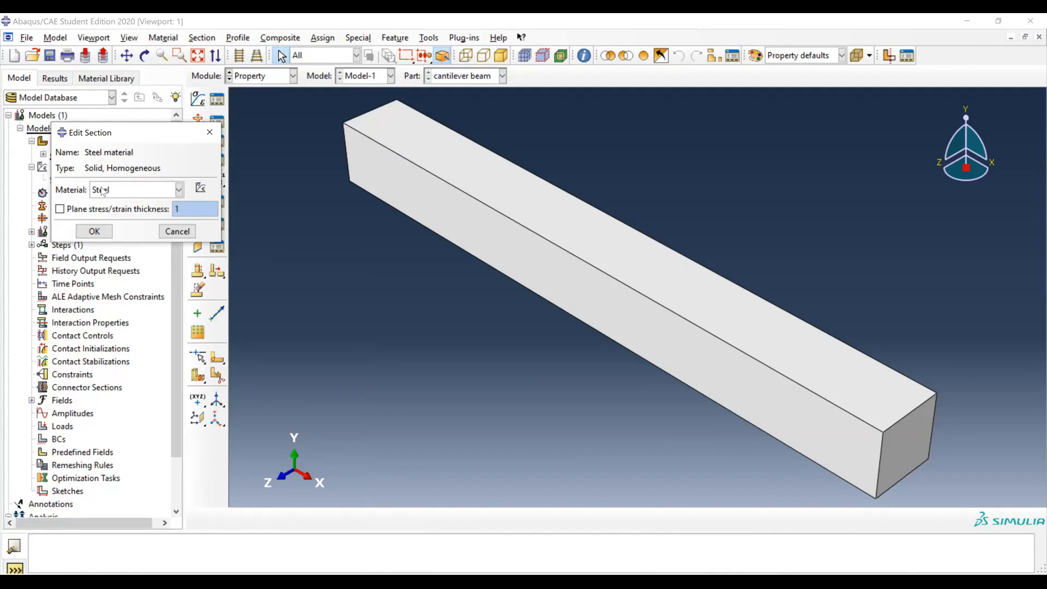
{"action": "left_click", "coordinate": [102, 191]}
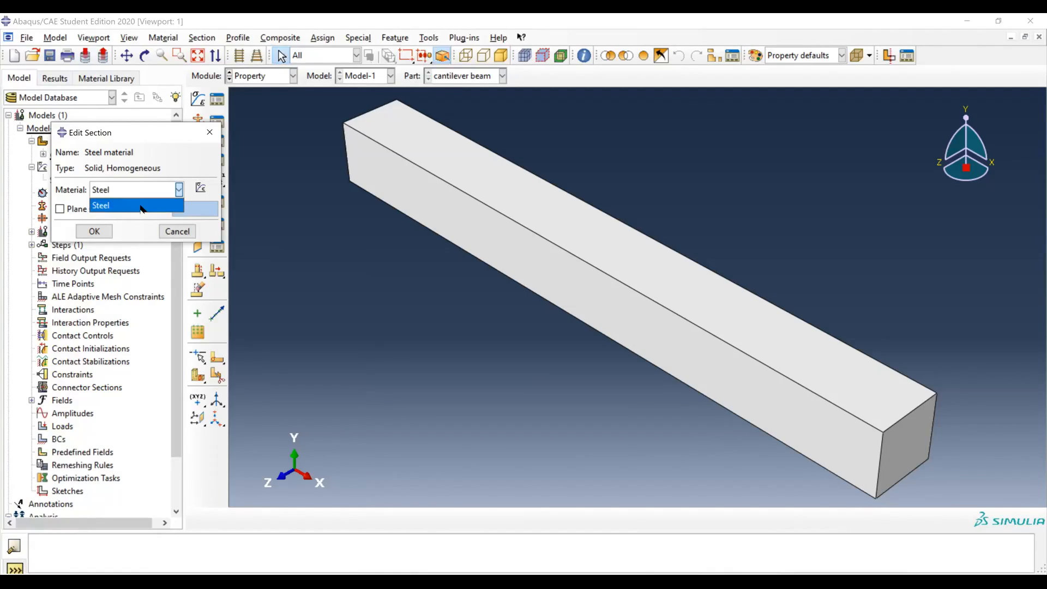
{"action": "left_click", "coordinate": [208, 162]}
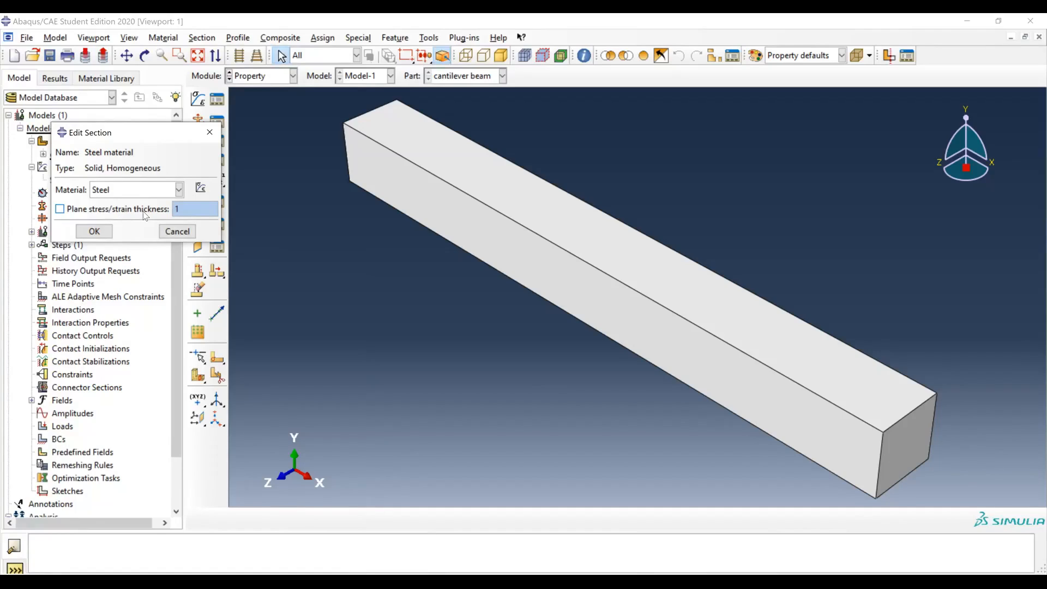
{"action": "left_click", "coordinate": [100, 232]}
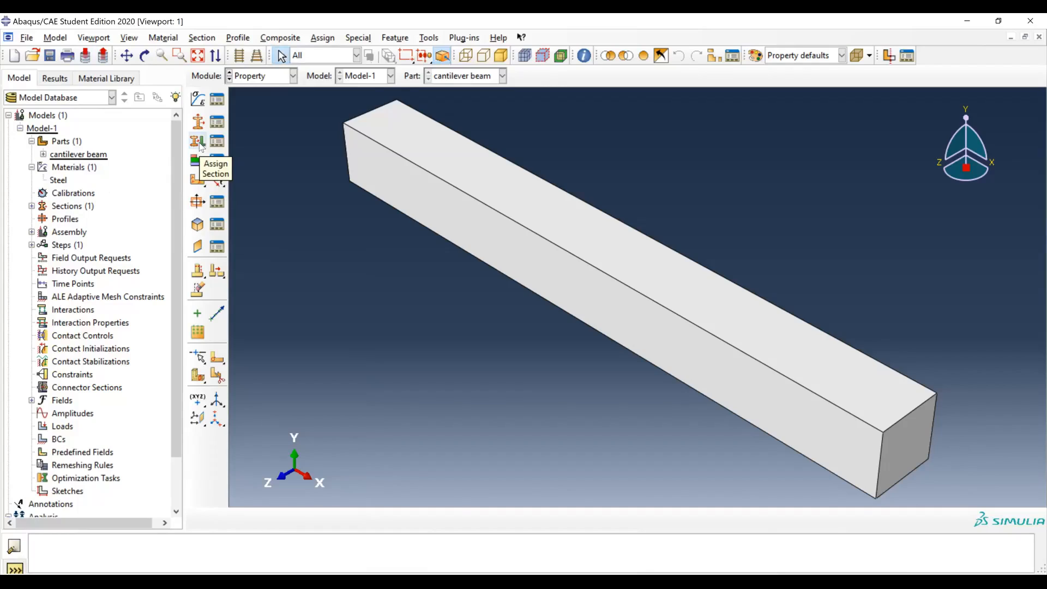
{"action": "left_click", "coordinate": [198, 142]}
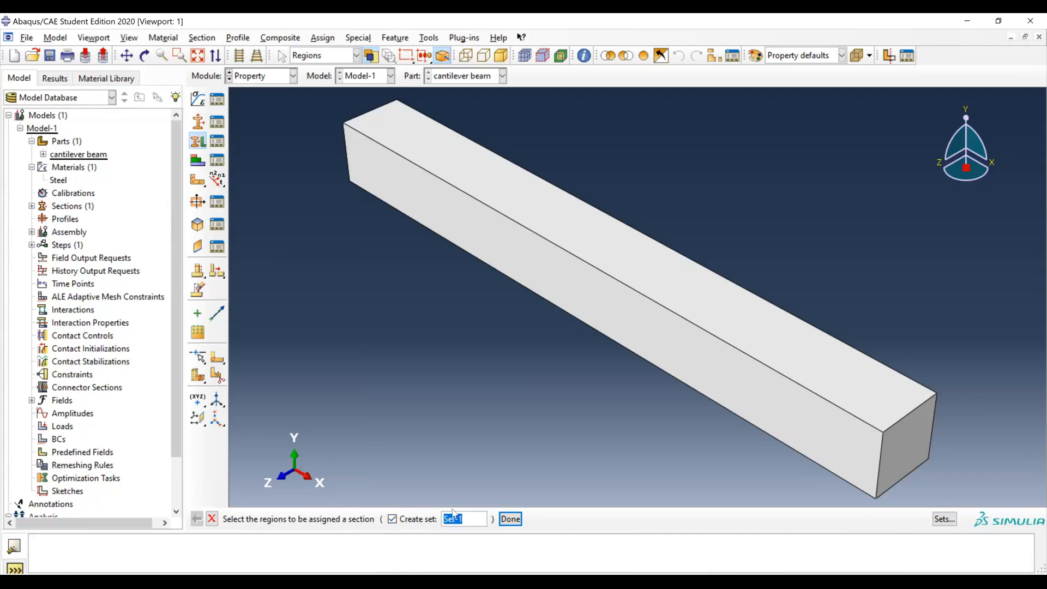
{"action": "left_click", "coordinate": [392, 519]}
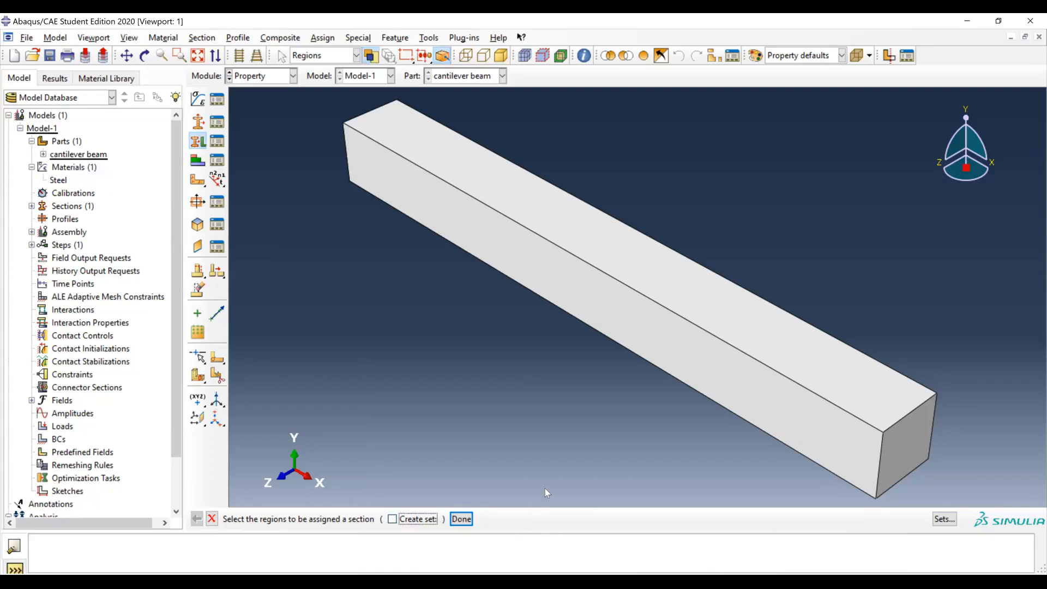
{"action": "left_click", "coordinate": [213, 519]}
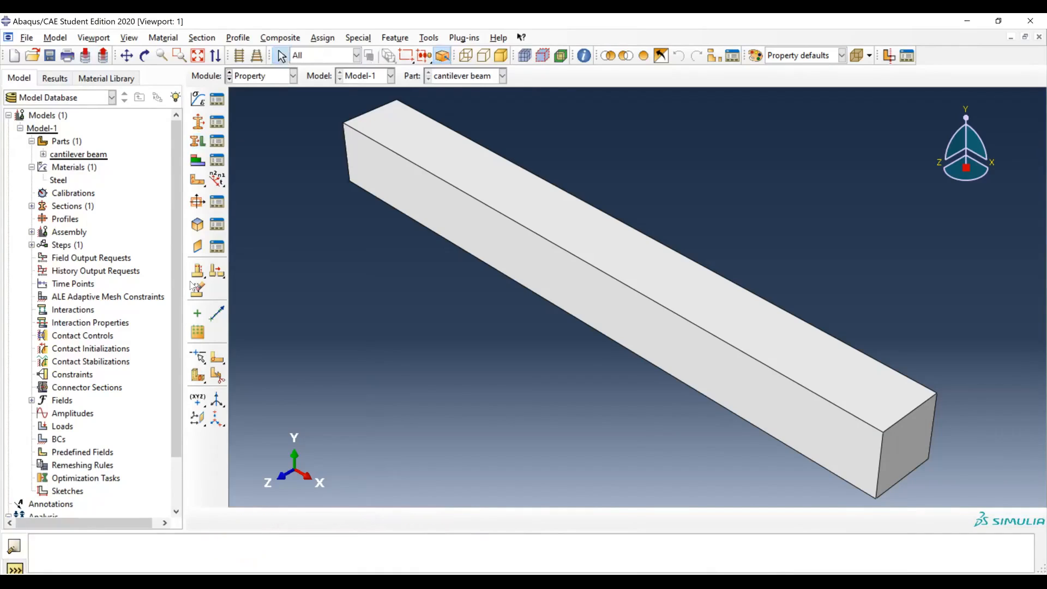
Step: Switch to the Part module and start a new geometry set named beam
{"action": "left_click", "coordinate": [281, 80]}
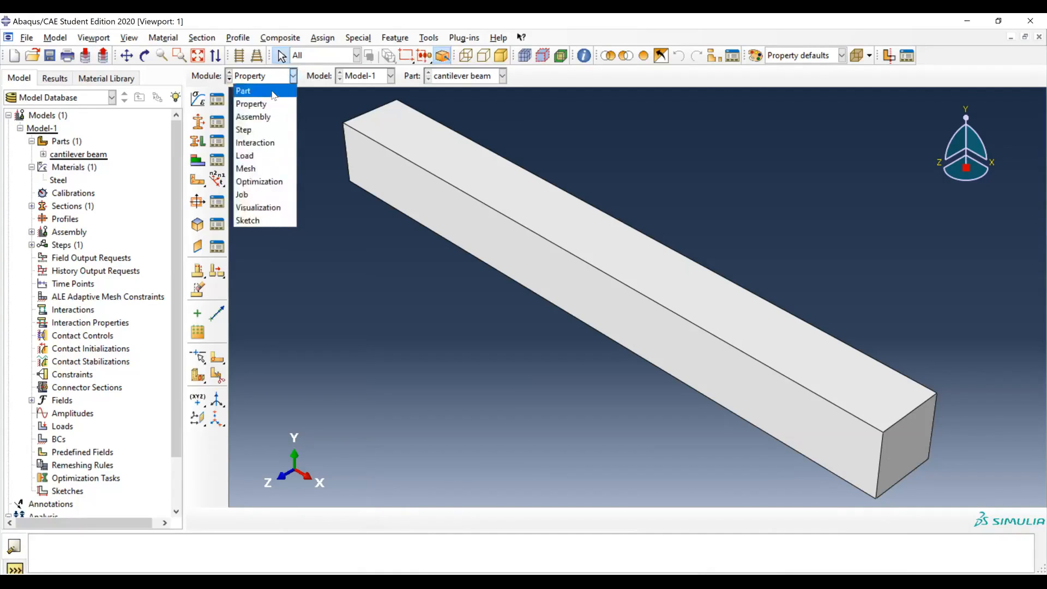
{"action": "left_click", "coordinate": [274, 91]}
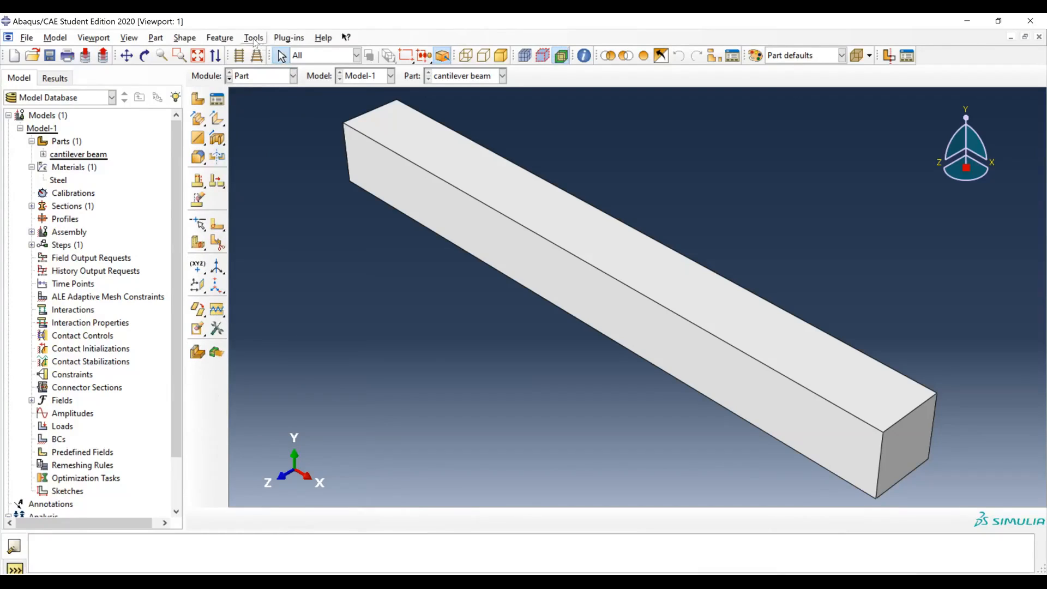
{"action": "left_click", "coordinate": [254, 41]}
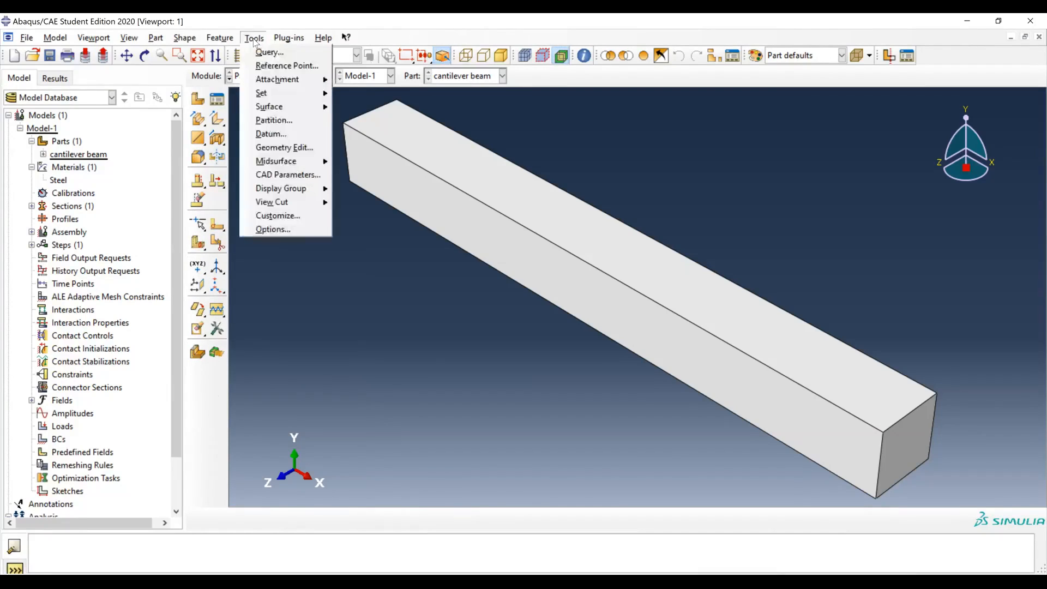
{"action": "mouse_move", "coordinate": [263, 96]}
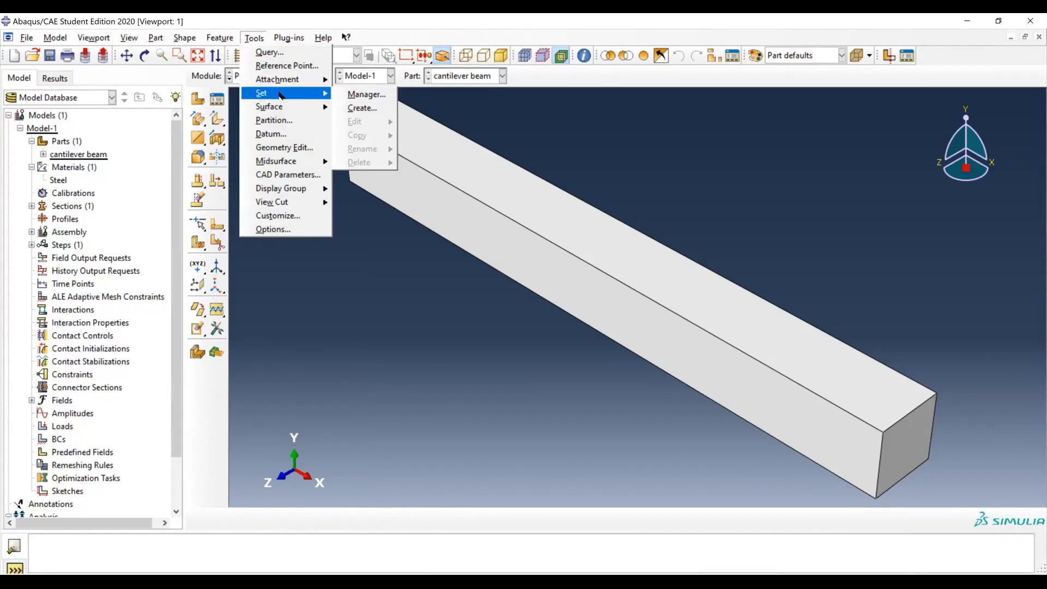
{"action": "left_click", "coordinate": [362, 108]}
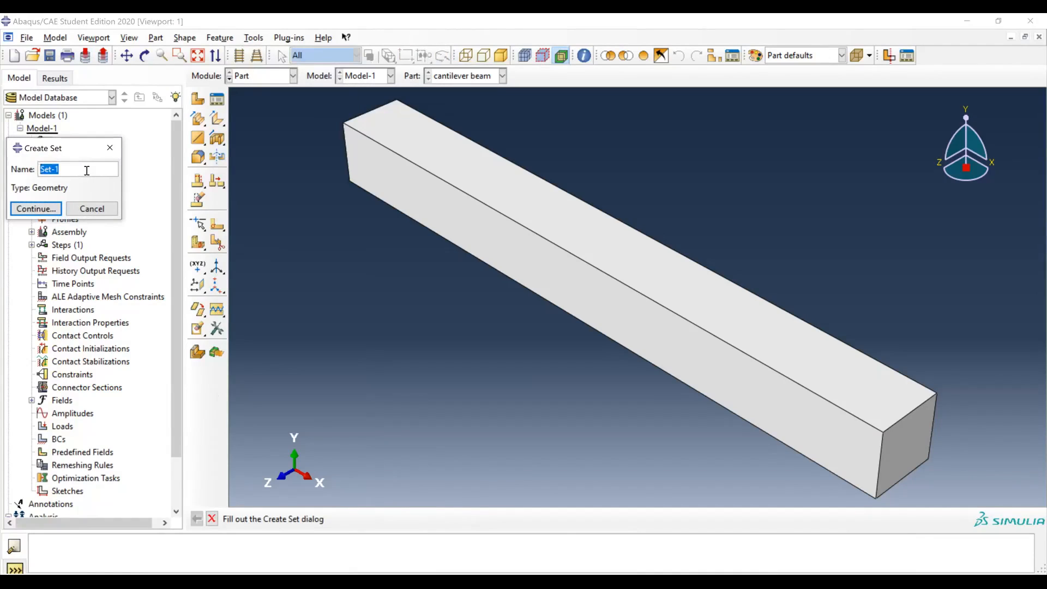
{"action": "type", "text": "beam"}
{"action": "left_click", "coordinate": [36, 207]}
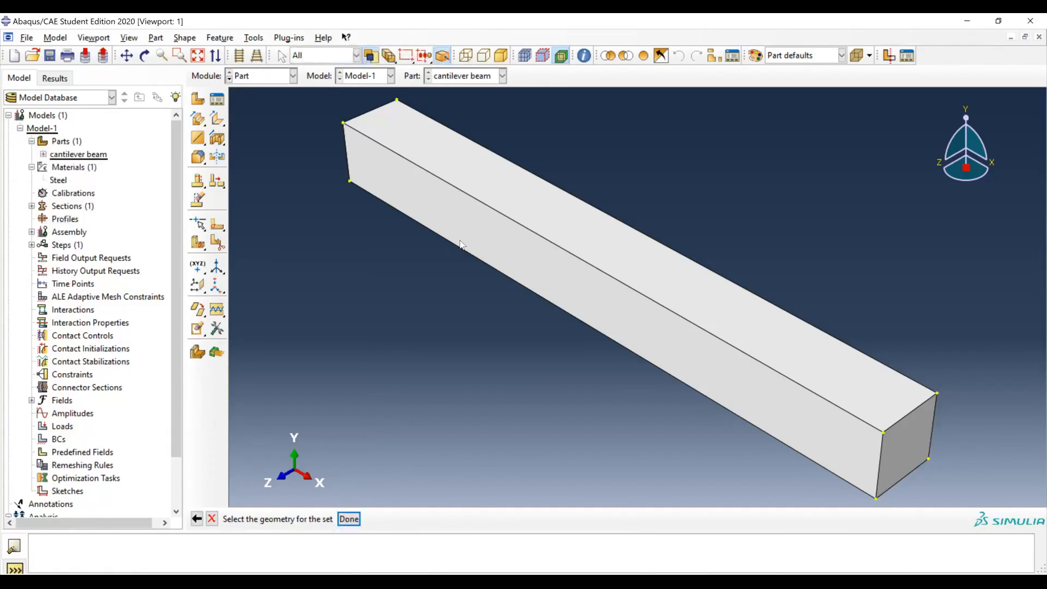
Step: Select the entire cantilever beam solid as the geometry of the set and finish the set
{"action": "left_click", "coordinate": [427, 136]}
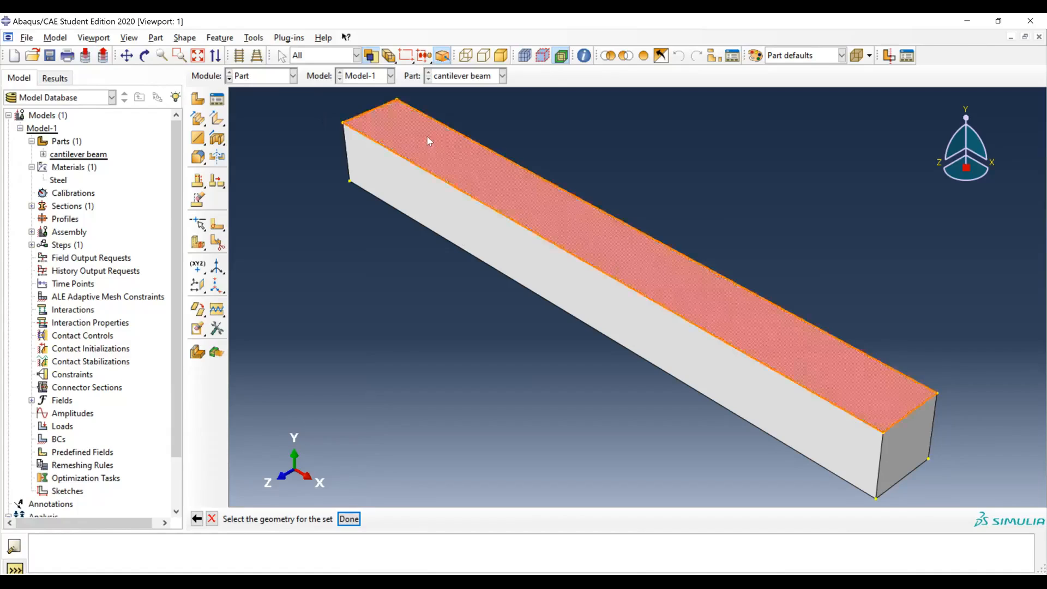
{"action": "left_click", "coordinate": [384, 276]}
{"action": "left_click", "coordinate": [308, 112]}
{"action": "left_click_drag", "start_coordinate": [306, 96], "coordinate": [988, 506]}
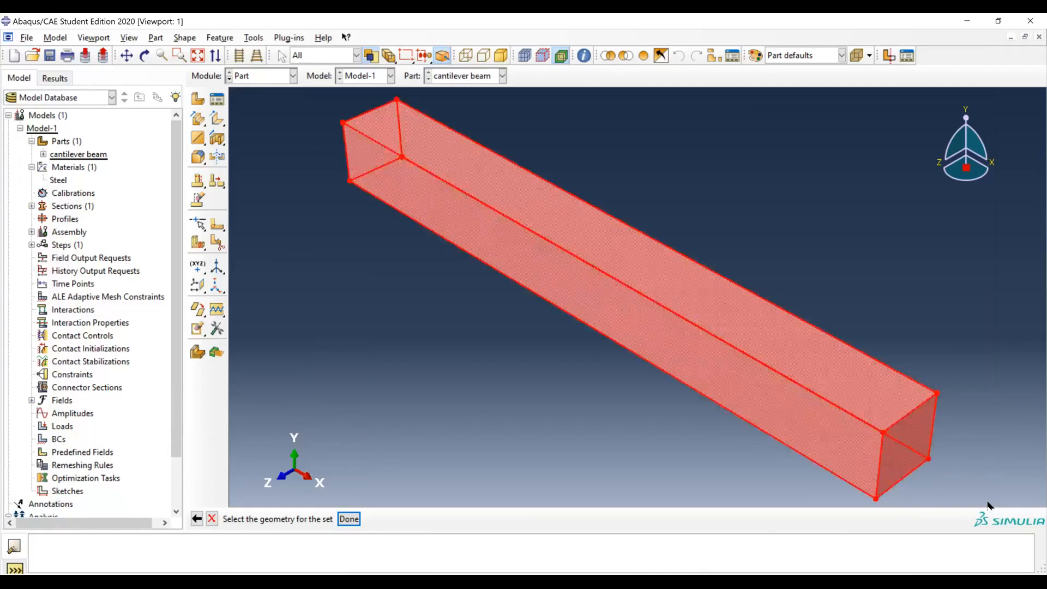
{"action": "left_click", "coordinate": [349, 519]}
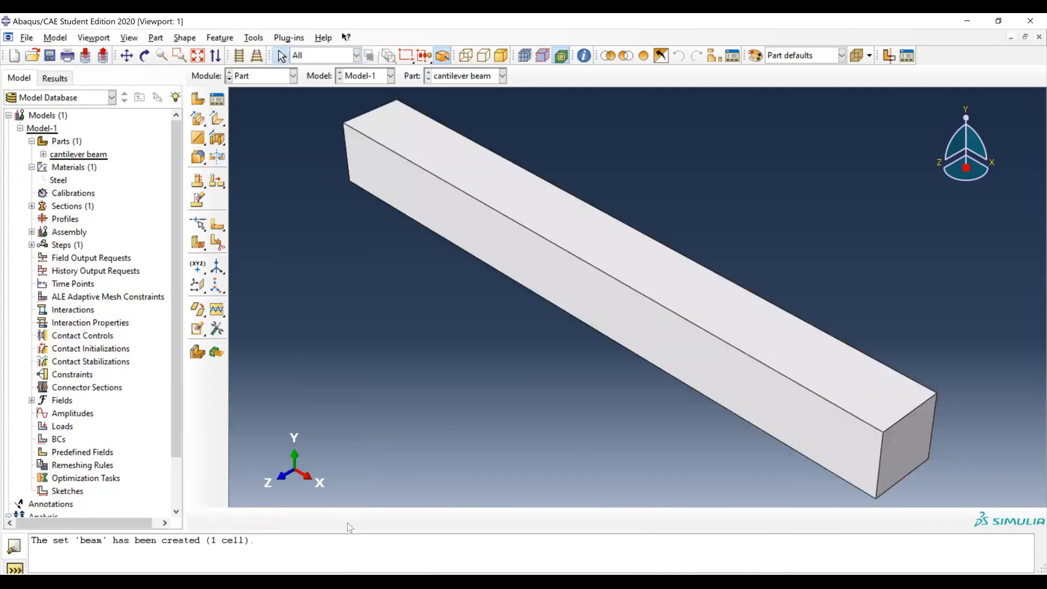
Step: Return to the Property module and assign the Steel material section to the beam set, highlighting the set in the viewport
{"action": "left_click", "coordinate": [280, 80]}
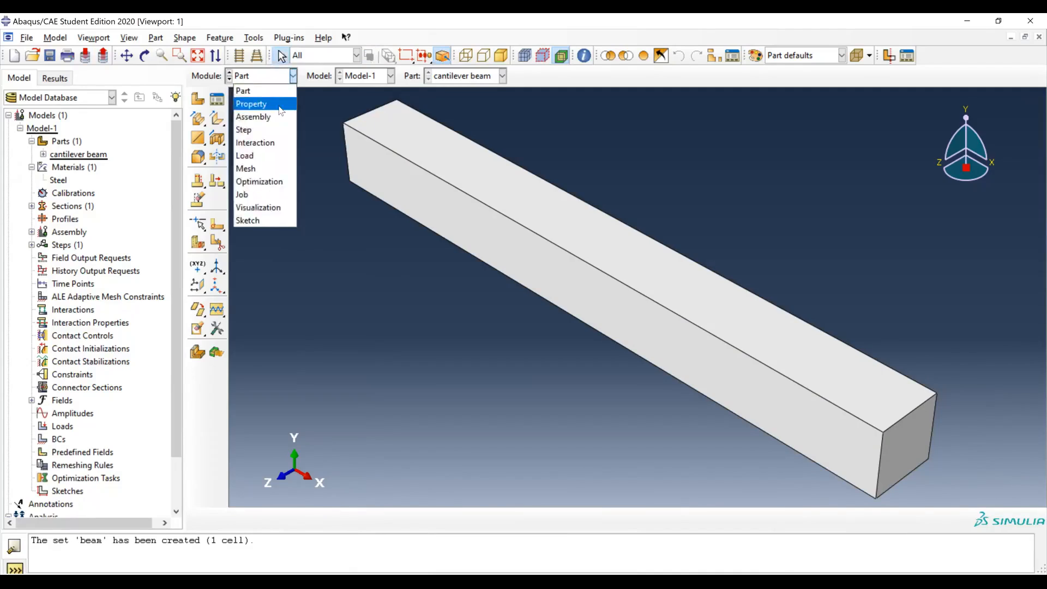
{"action": "left_click", "coordinate": [280, 109]}
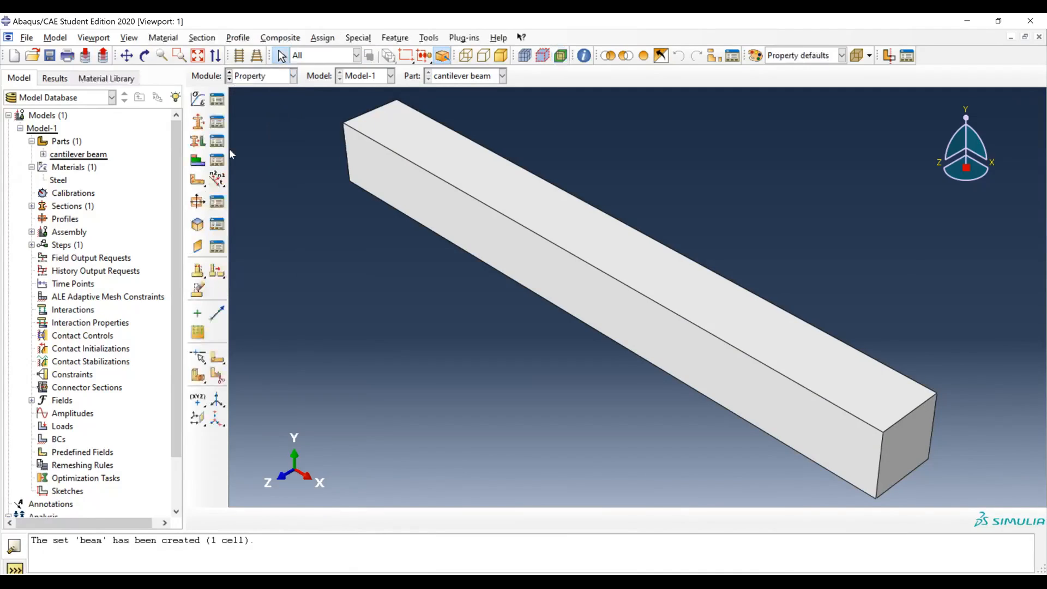
{"action": "left_click", "coordinate": [197, 141]}
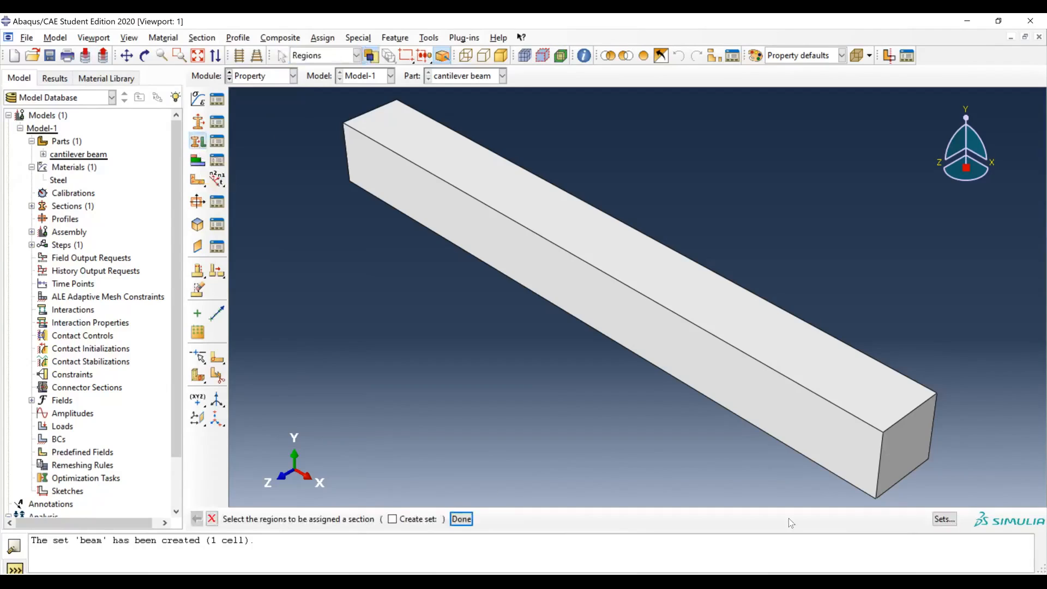
{"action": "left_click", "coordinate": [937, 521]}
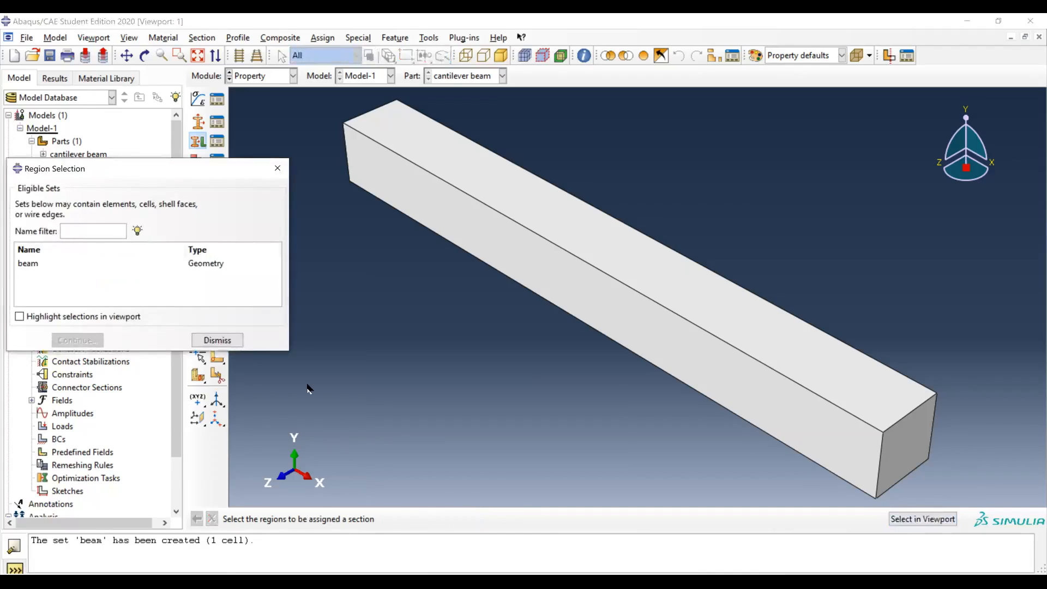
{"action": "left_click", "coordinate": [34, 265]}
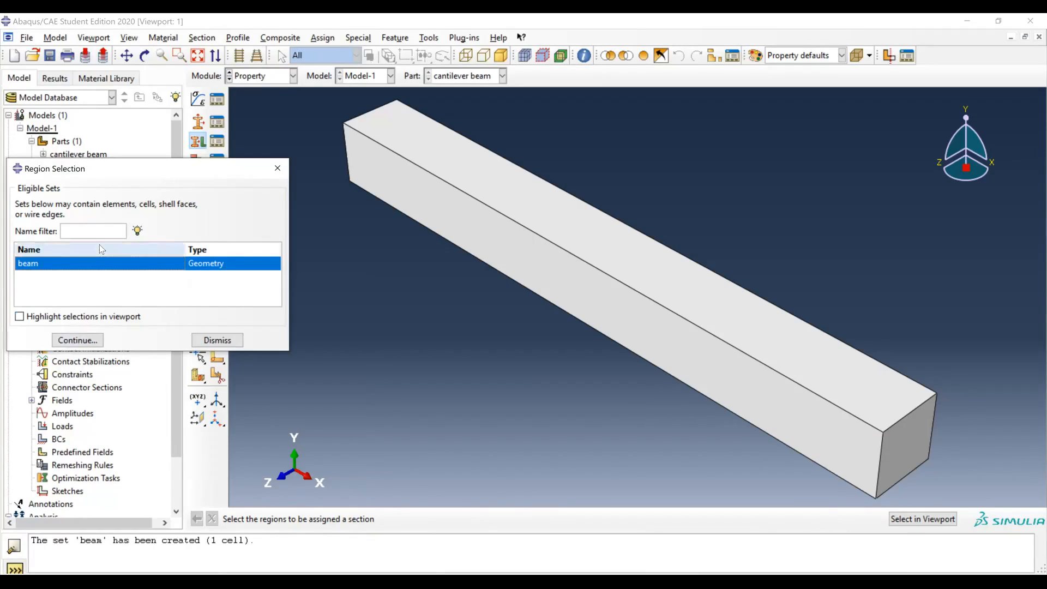
{"action": "left_click", "coordinate": [92, 318]}
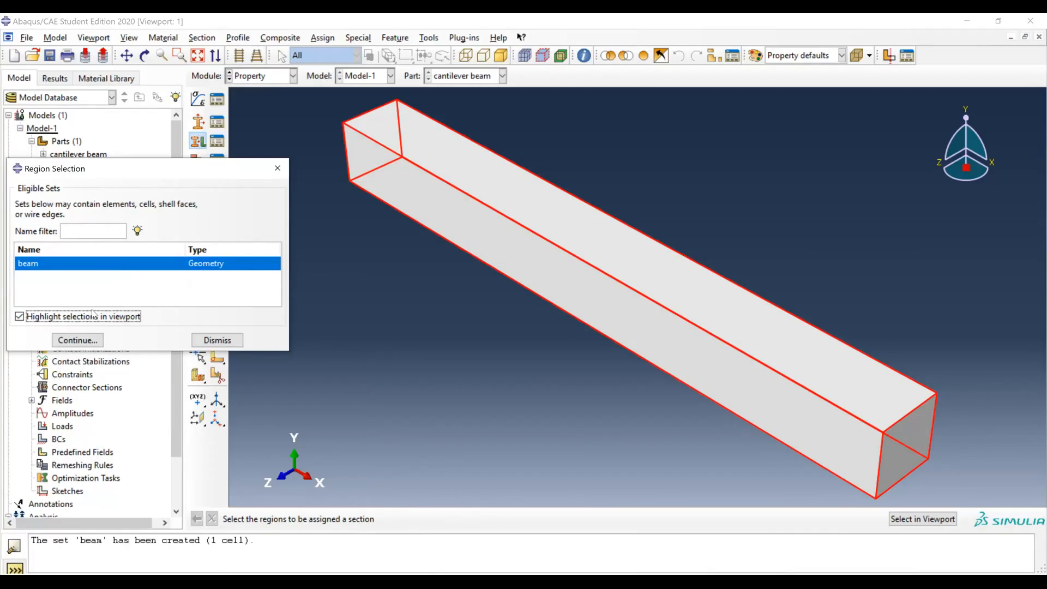
{"action": "left_click", "coordinate": [88, 342]}
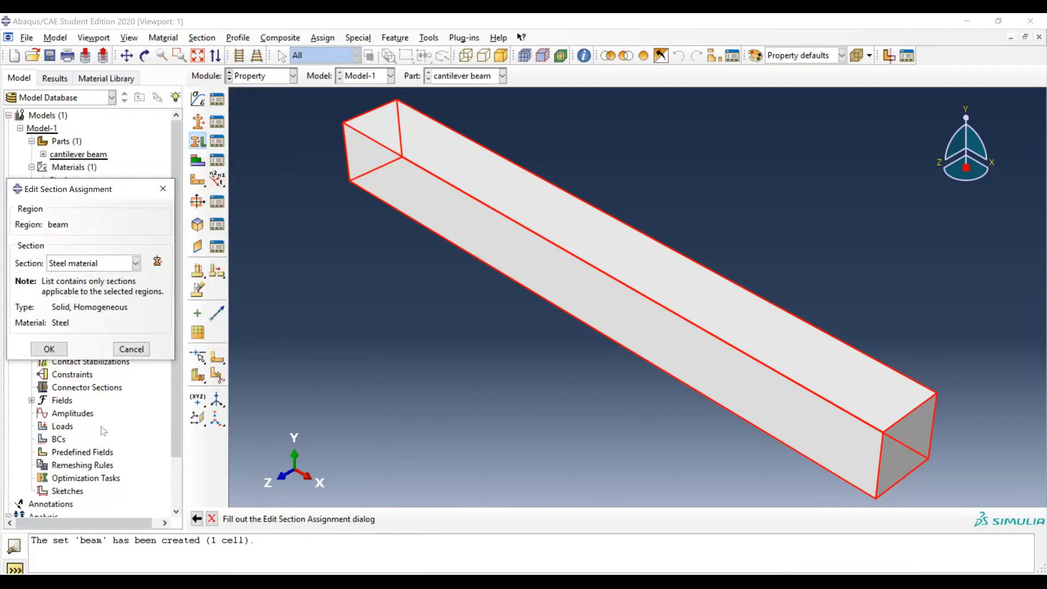
{"action": "left_click", "coordinate": [49, 349]}
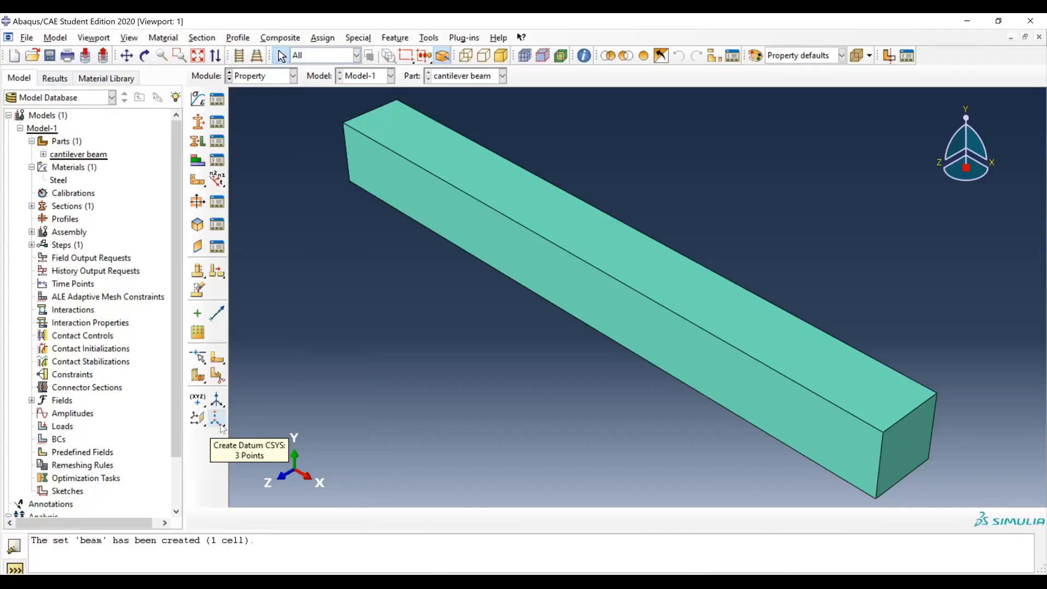
Step: Start a three-point rectangular datum coordinate system named new csys1
{"action": "left_click_drag", "start_coordinate": [221, 428], "coordinate": [255, 429]}
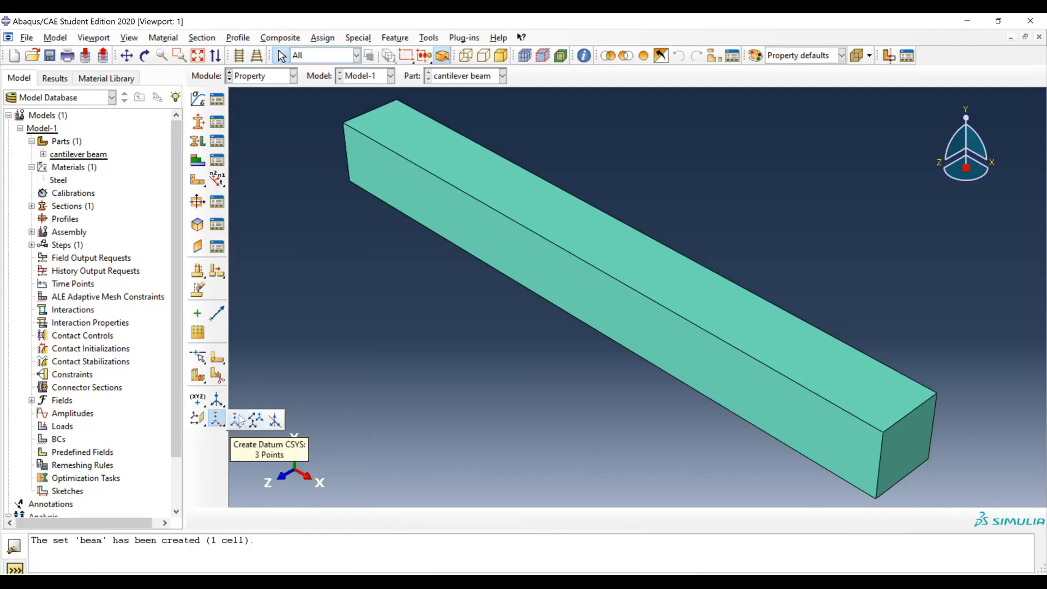
{"action": "left_click", "coordinate": [240, 420]}
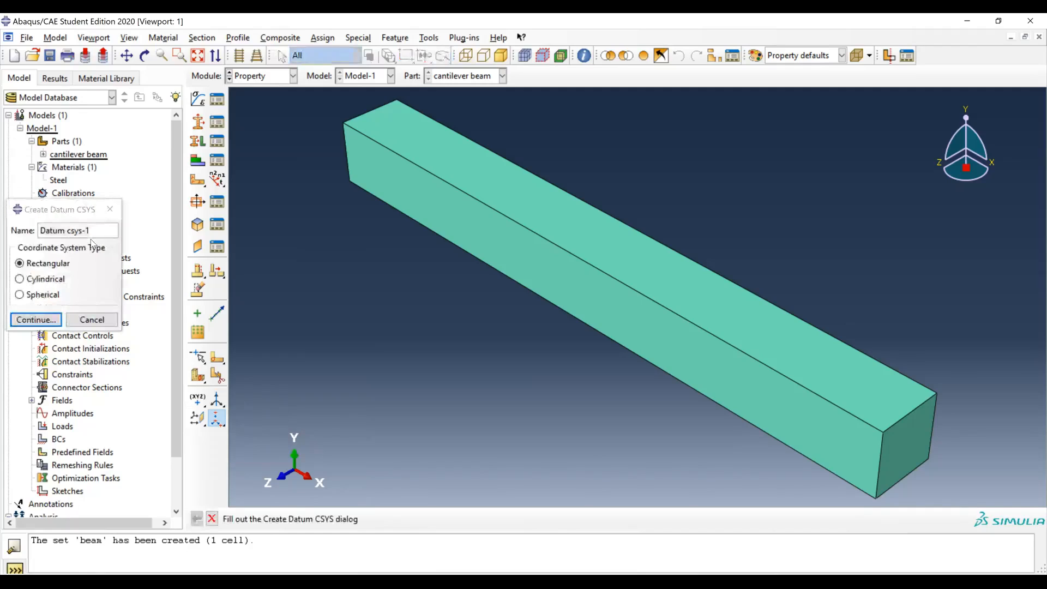
{"action": "left_click_drag", "start_coordinate": [64, 218], "coordinate": [181, 205]}
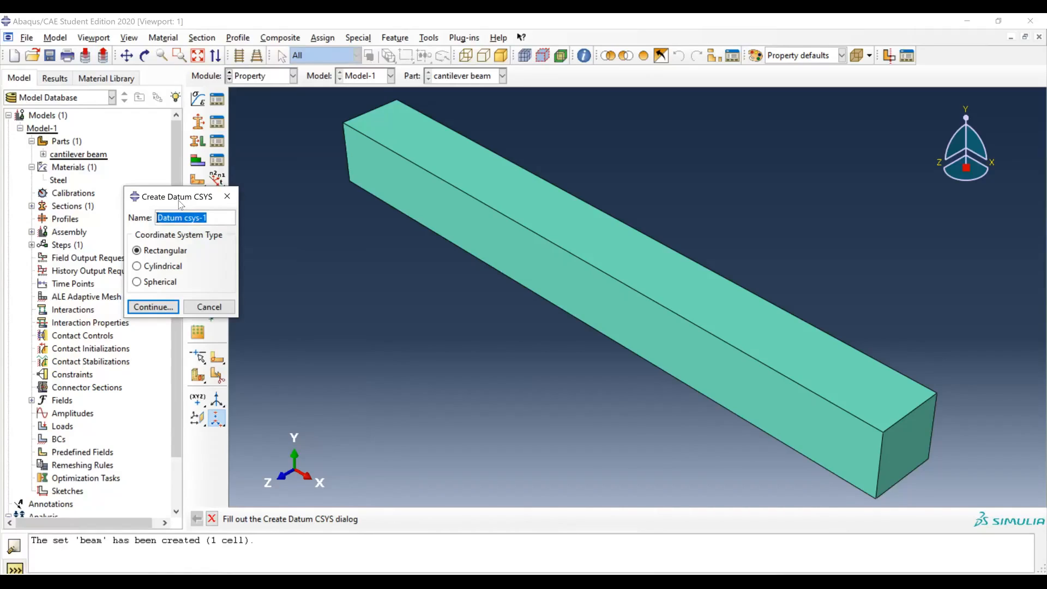
{"action": "type", "text": "r"}
{"action": "type", "text": "ew csys1"}
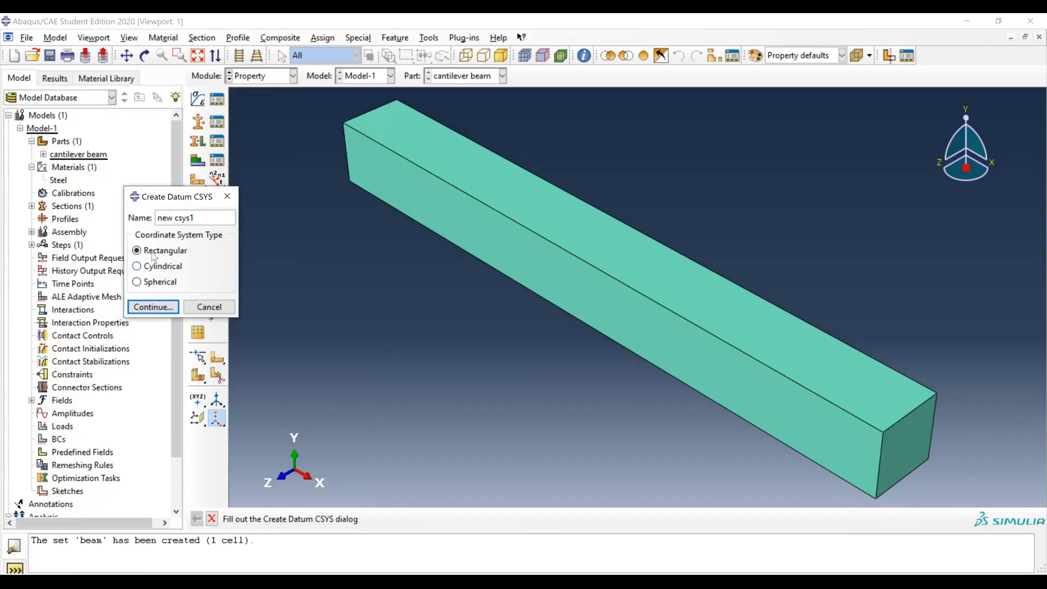
{"action": "left_click", "coordinate": [153, 307]}
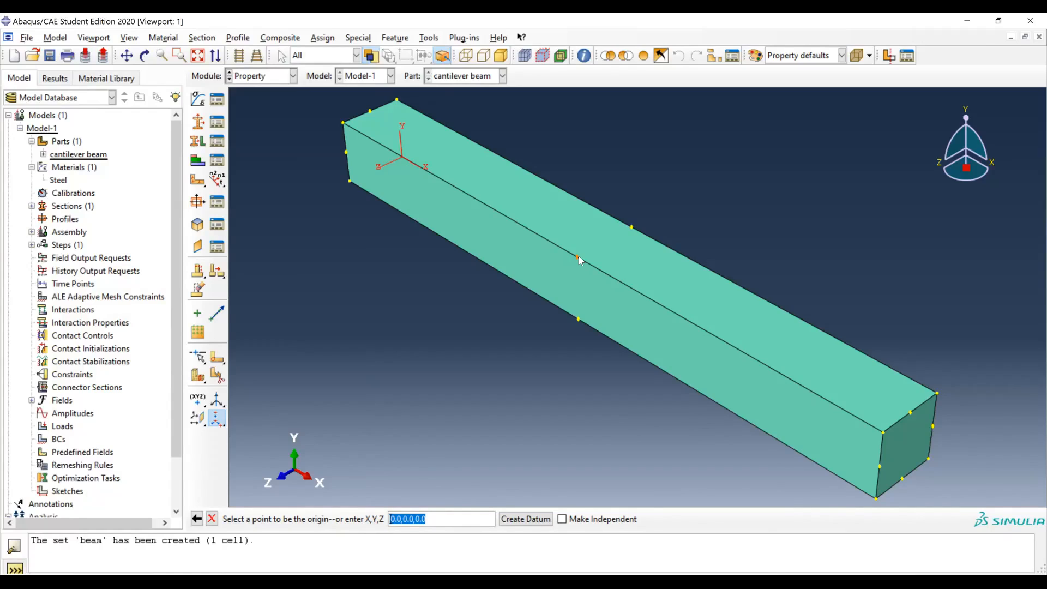
Step: Define new csys1 with its origin at the lower front edge's midpoint, X-axis point at the near end's front vertical midpoint, and X-Y point at the upper front edge's midpoint
{"action": "left_click", "coordinate": [578, 319]}
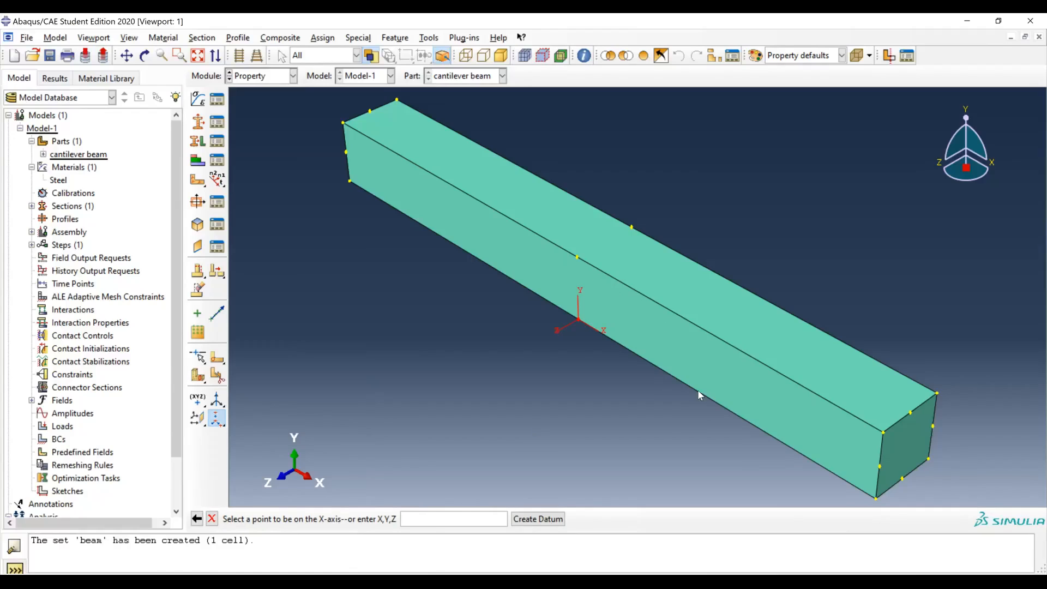
{"action": "left_click", "coordinate": [879, 465]}
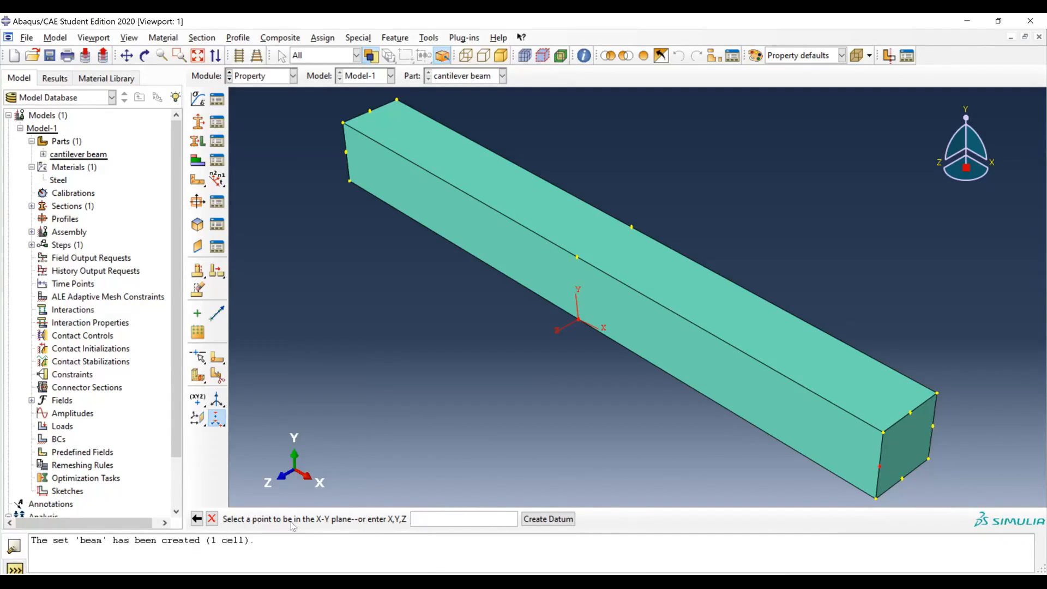
{"action": "left_click", "coordinate": [577, 254]}
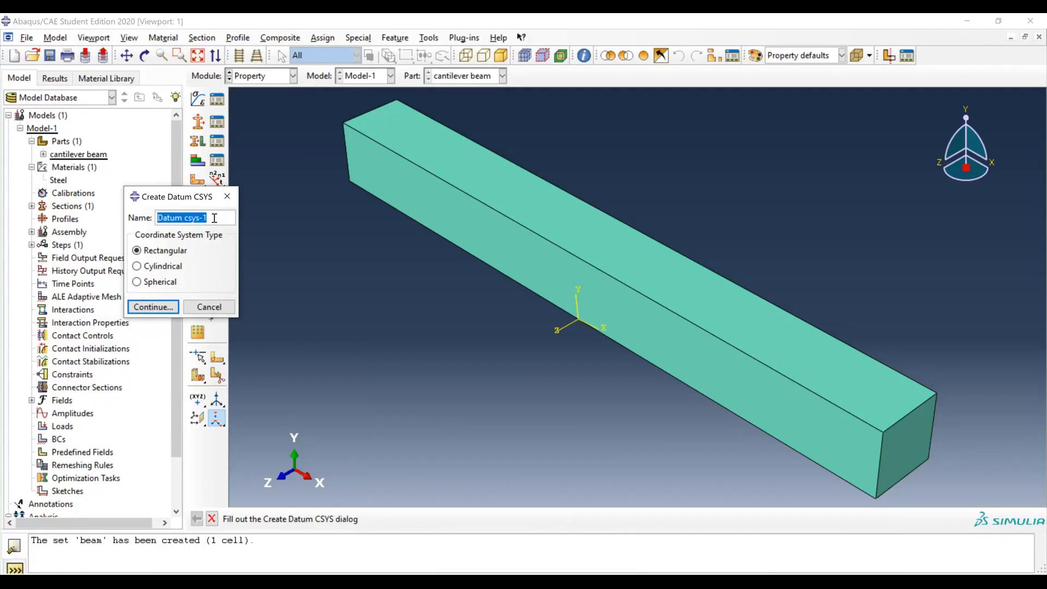
Step: Create a second rectangular datum coordinate system named custom csys2 at the default origin 0.0,0.0,0.0, and end the datum command
{"action": "key", "text": "BackSpace"}
{"action": "type", "text": "custom s"}
{"action": "key", "text": "BackSpace"}
{"action": "type", "text": "csys"}
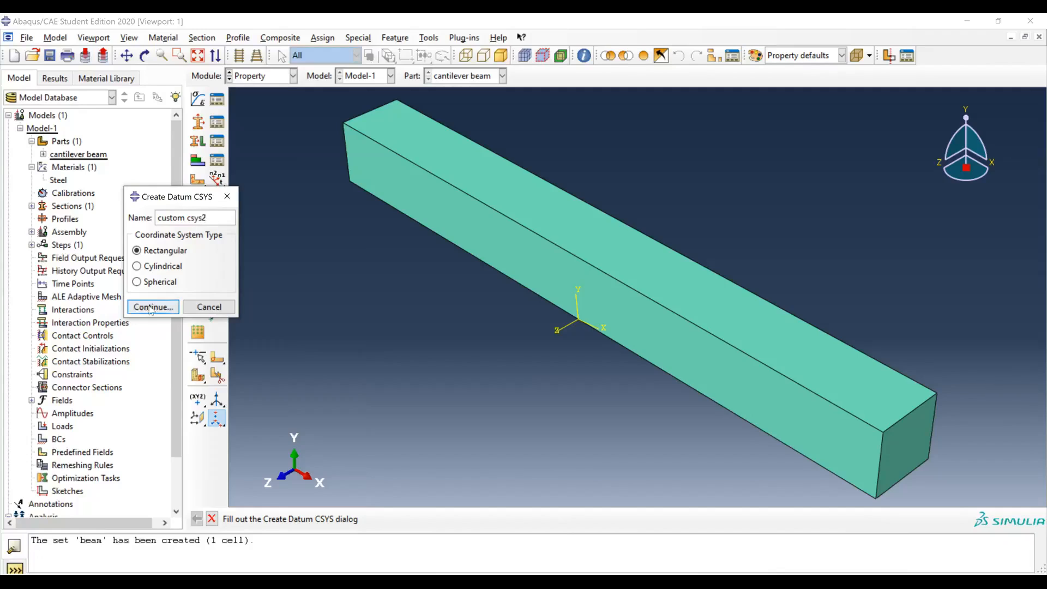
{"action": "left_click", "coordinate": [153, 307]}
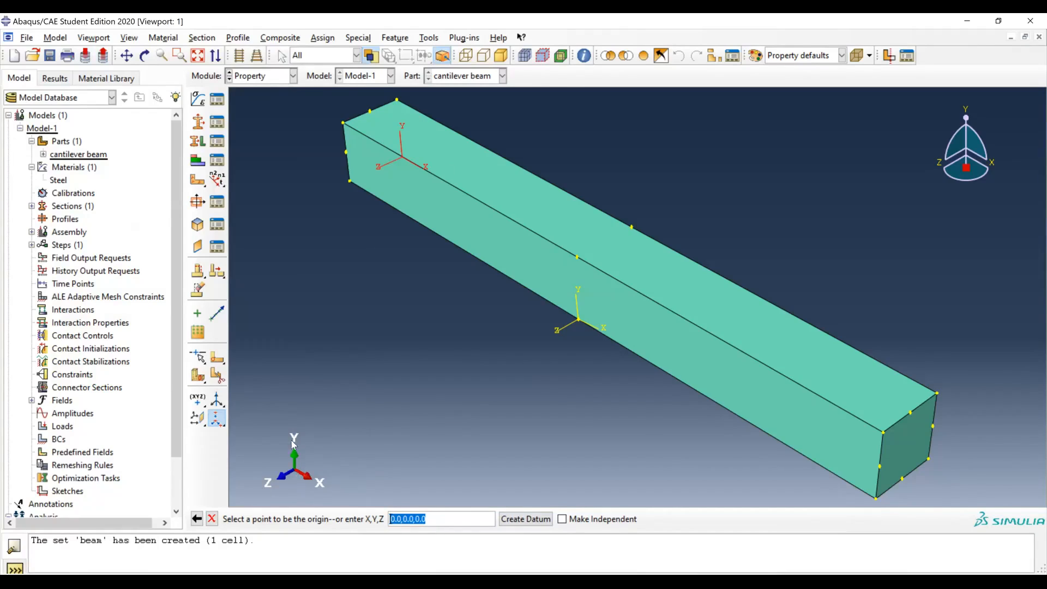
{"action": "left_click", "coordinate": [526, 519]}
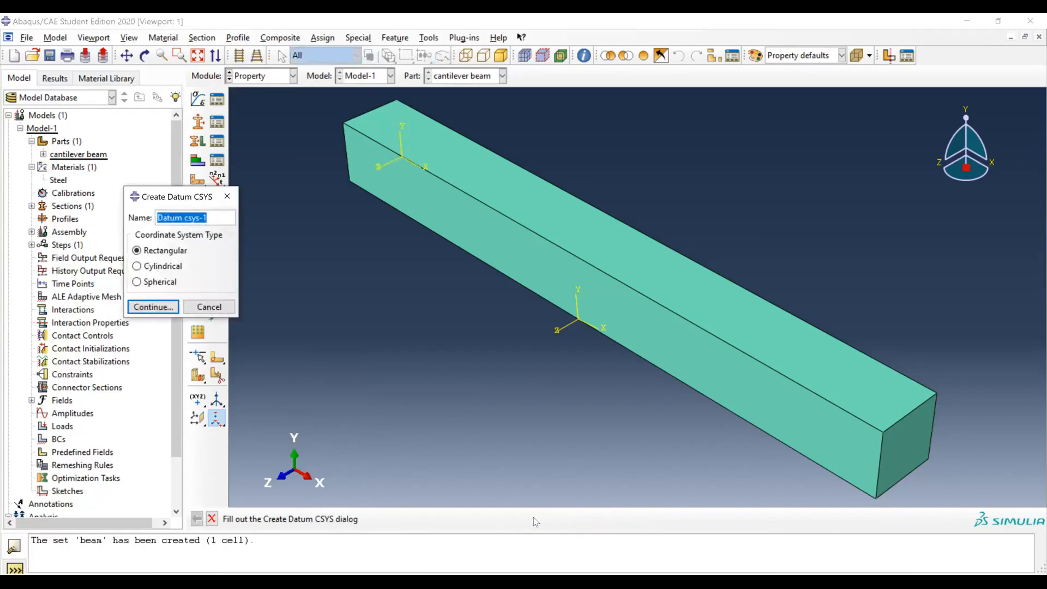
{"action": "left_click", "coordinate": [209, 307]}
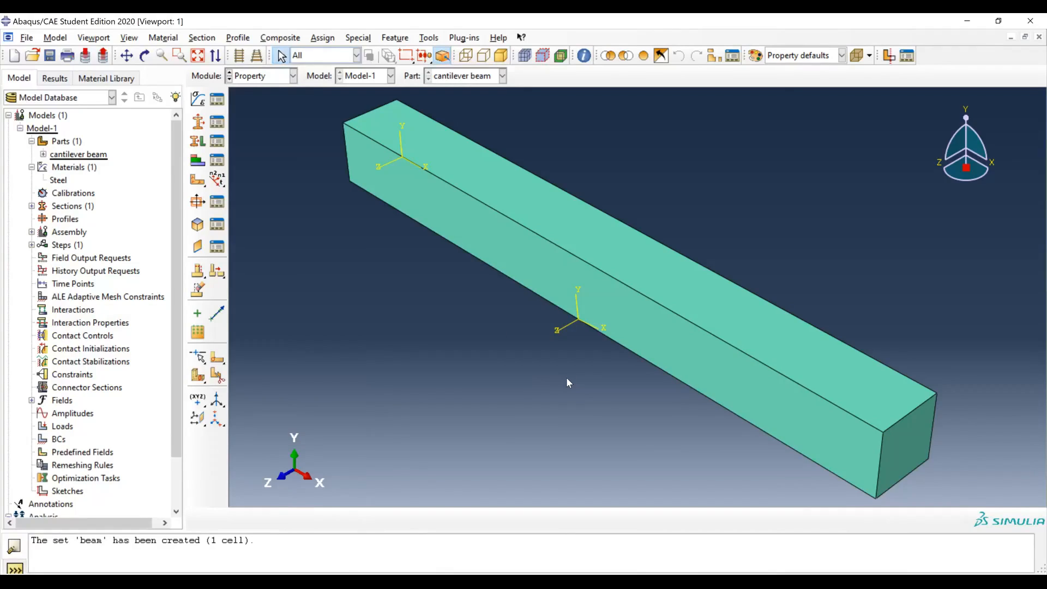
Step: Assign a material orientation to the beam set using custom csys2, keeping Axis 3, no additional rotation, and stacking direction 3
{"action": "left_click", "coordinate": [197, 181]}
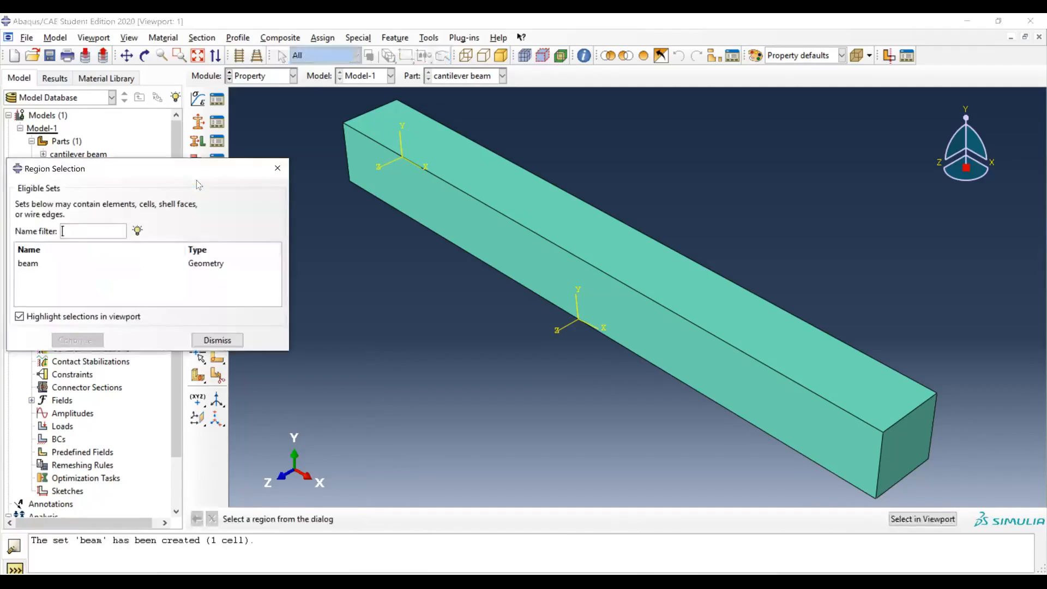
{"action": "left_click", "coordinate": [36, 266]}
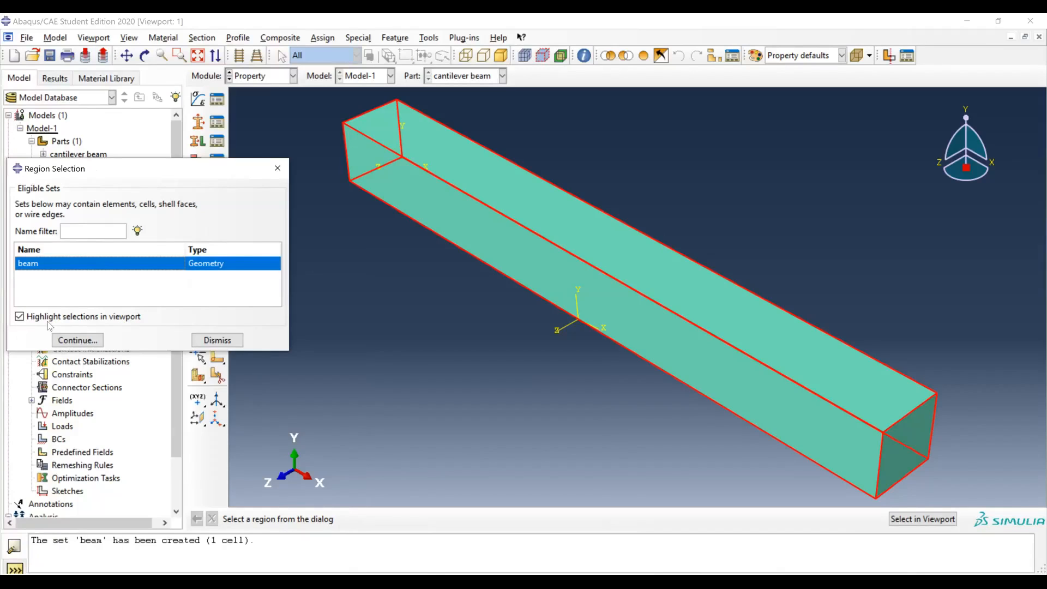
{"action": "left_click", "coordinate": [76, 340]}
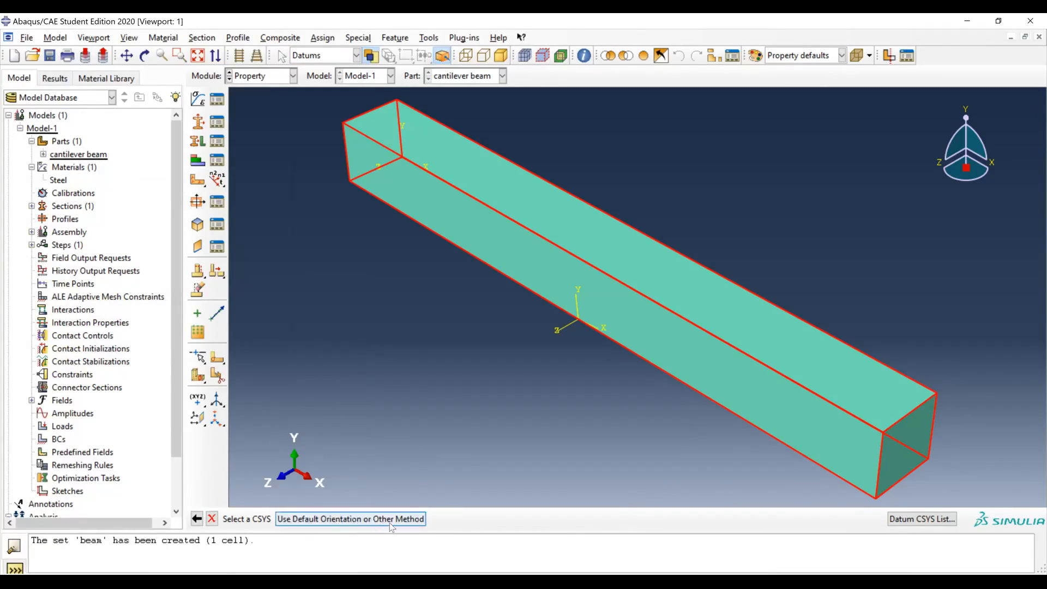
{"action": "left_click", "coordinate": [927, 523]}
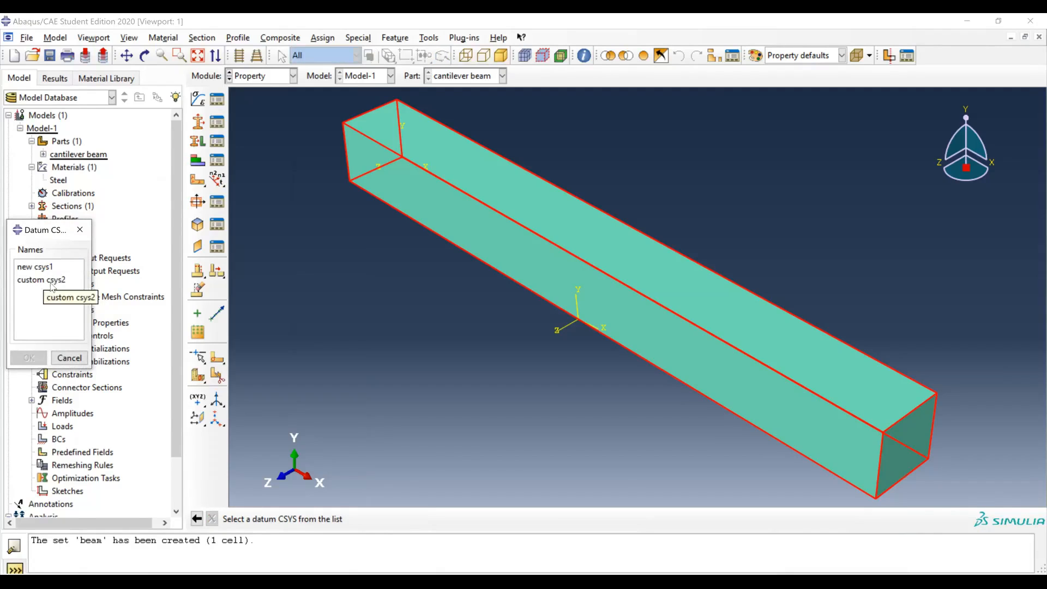
{"action": "left_click", "coordinate": [50, 281]}
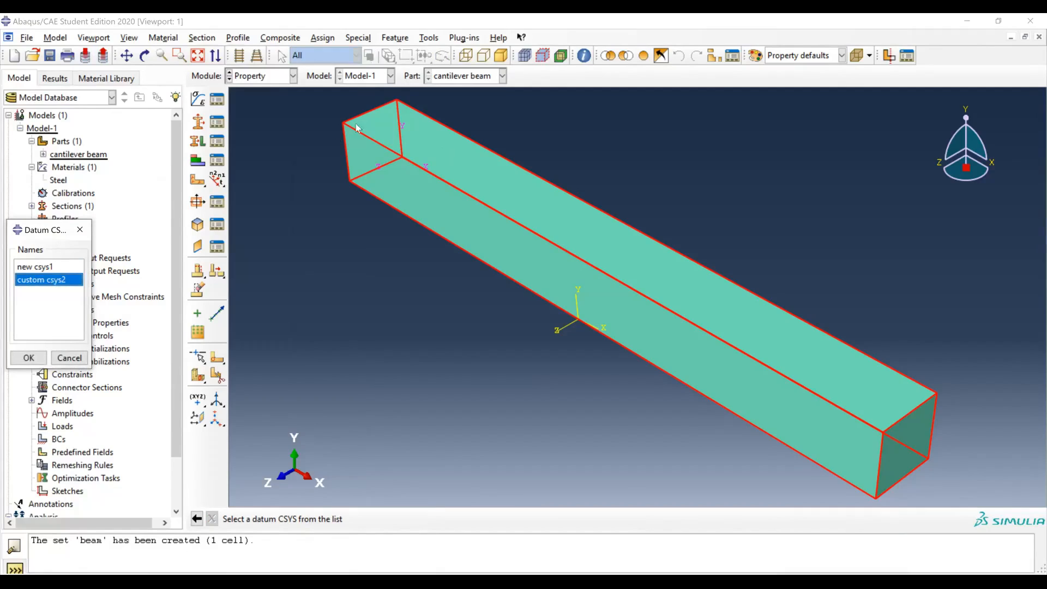
{"action": "left_click", "coordinate": [34, 356]}
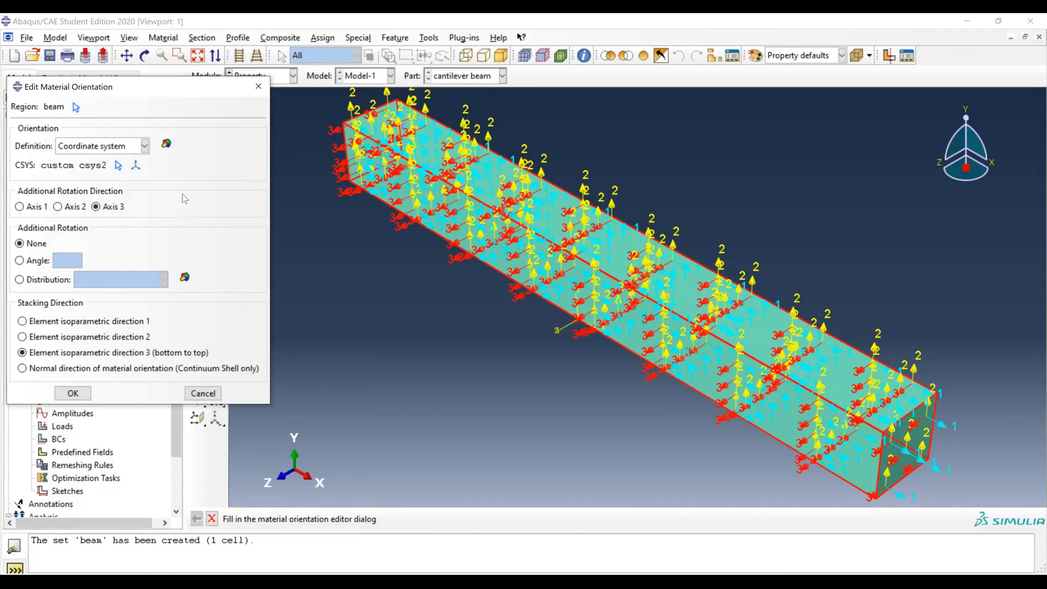
{"action": "left_click", "coordinate": [75, 400]}
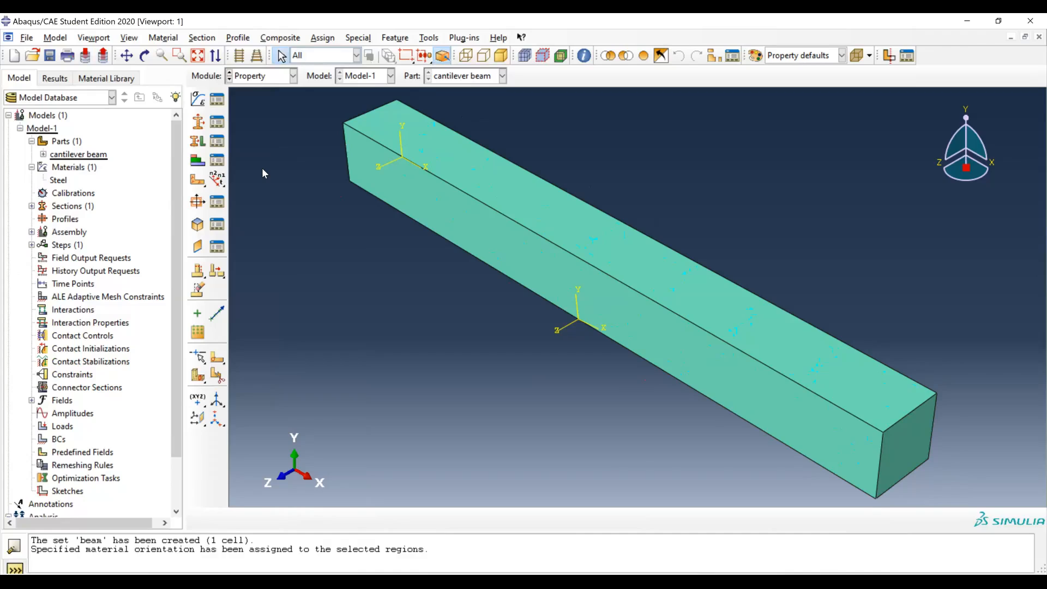
Step: Switch to the Mesh module, seed the cantilever beam with an approximate global size of 5, and mesh the part
{"action": "left_click", "coordinate": [278, 77]}
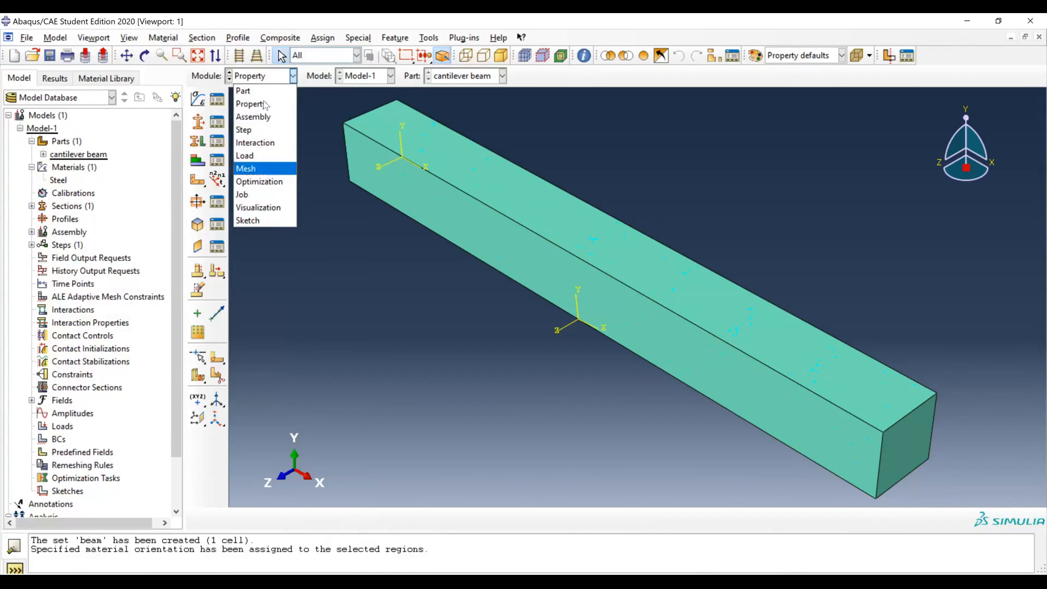
{"action": "left_click", "coordinate": [259, 172]}
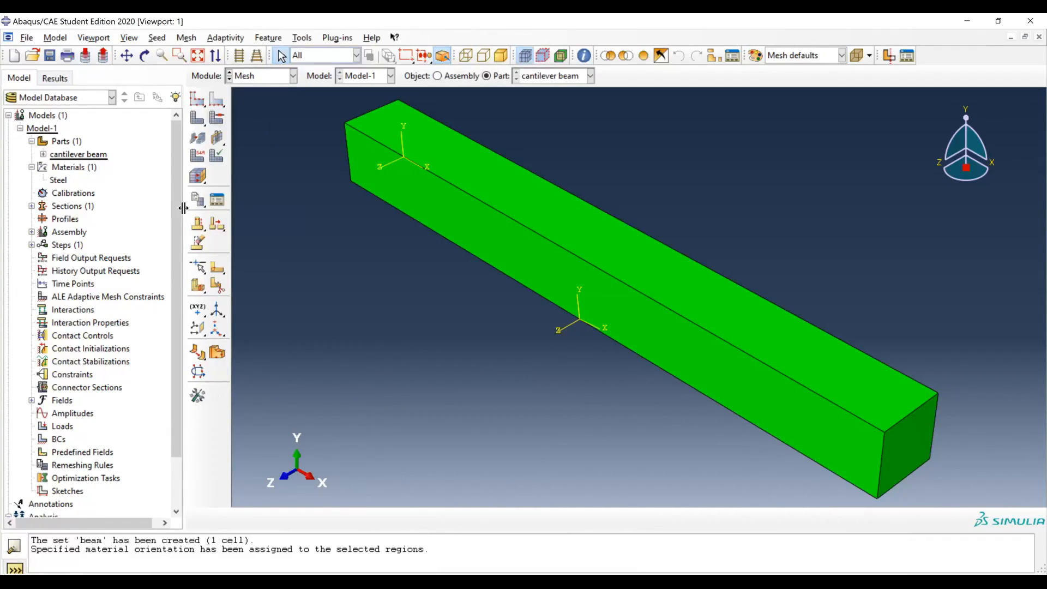
{"action": "left_click", "coordinate": [201, 103]}
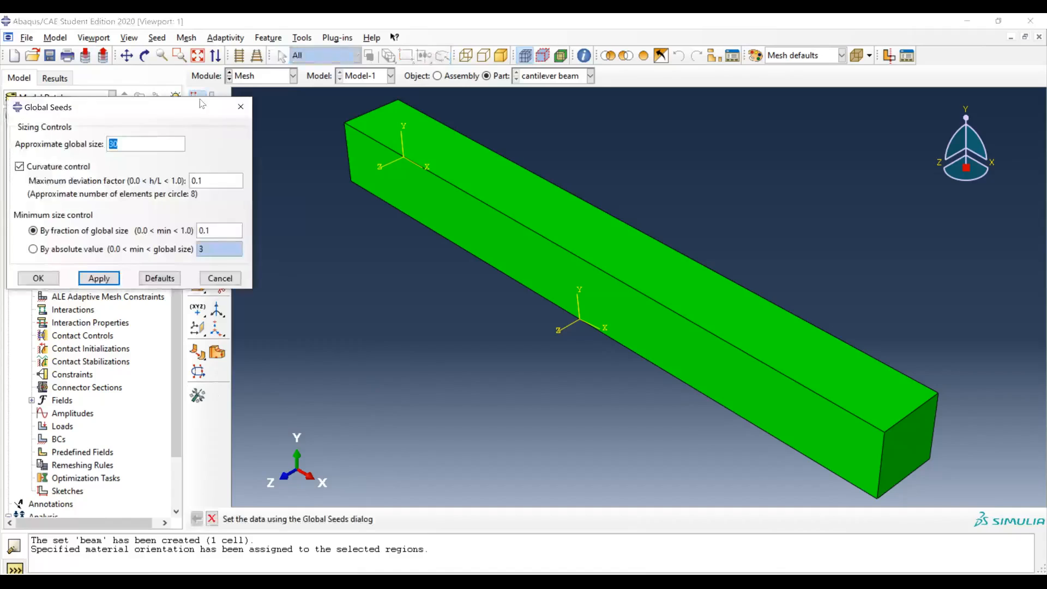
{"action": "left_click_drag", "start_coordinate": [162, 113], "coordinate": [219, 103]}
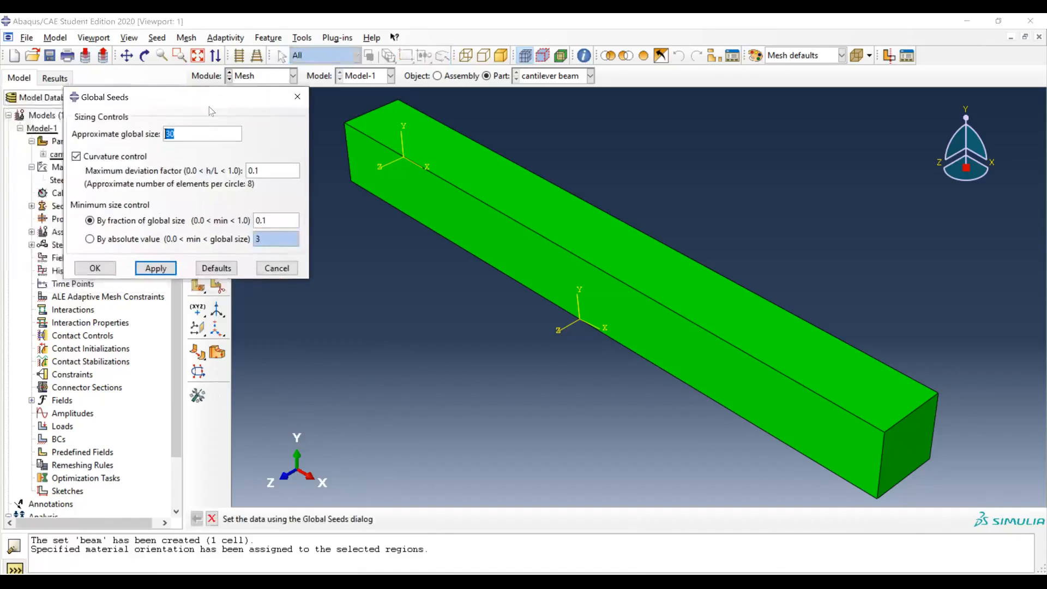
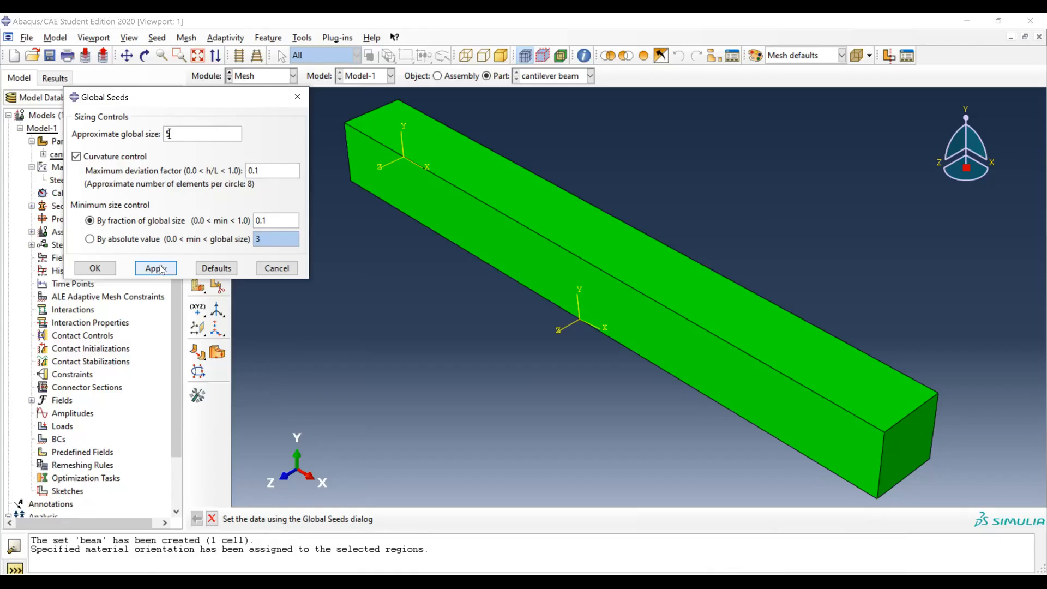
{"action": "left_click", "coordinate": [162, 268]}
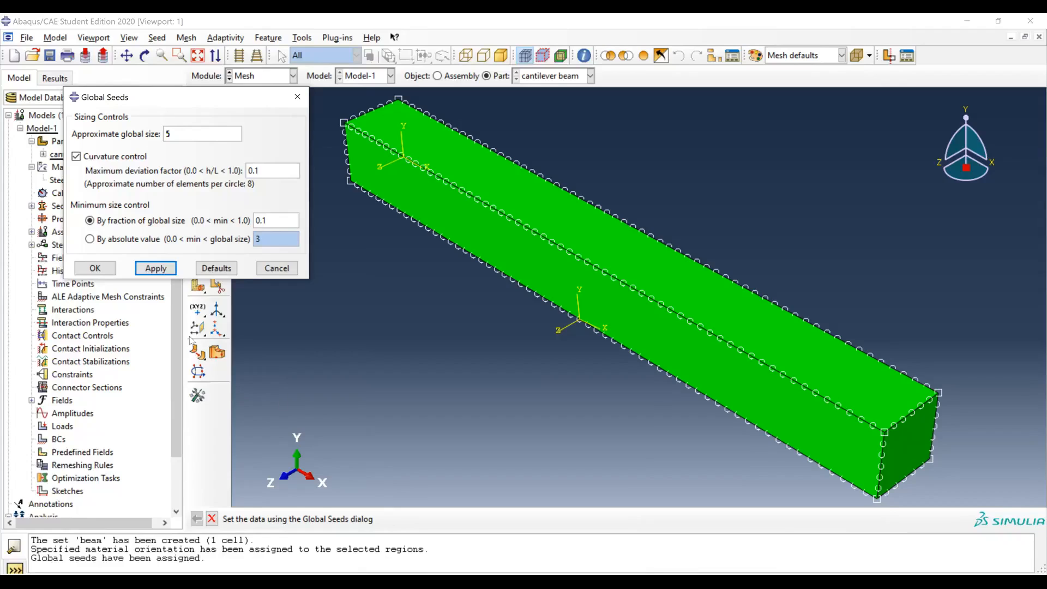
{"action": "left_click", "coordinate": [95, 269]}
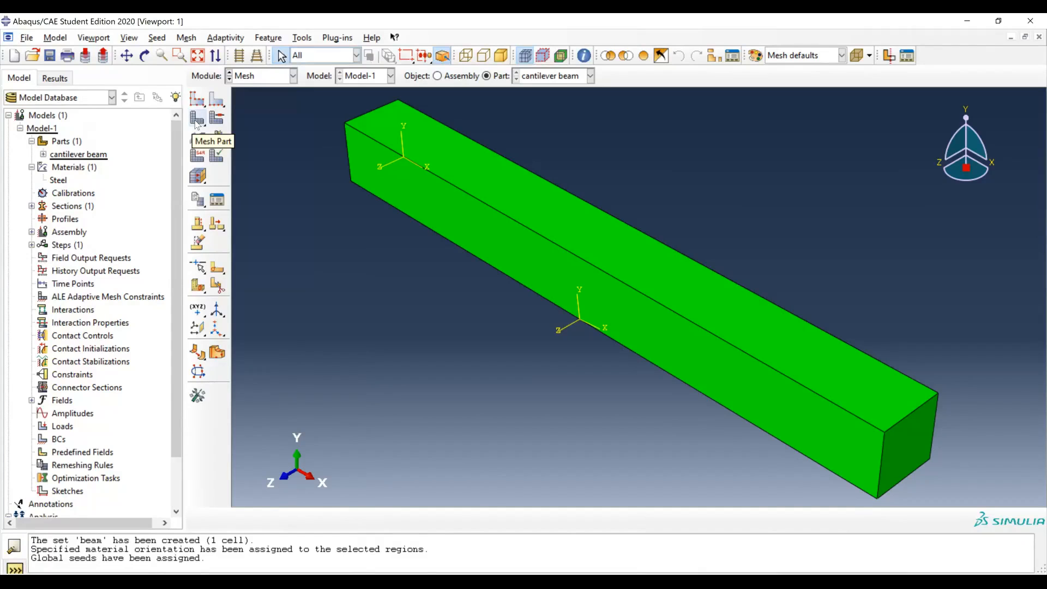
{"action": "left_click", "coordinate": [197, 120]}
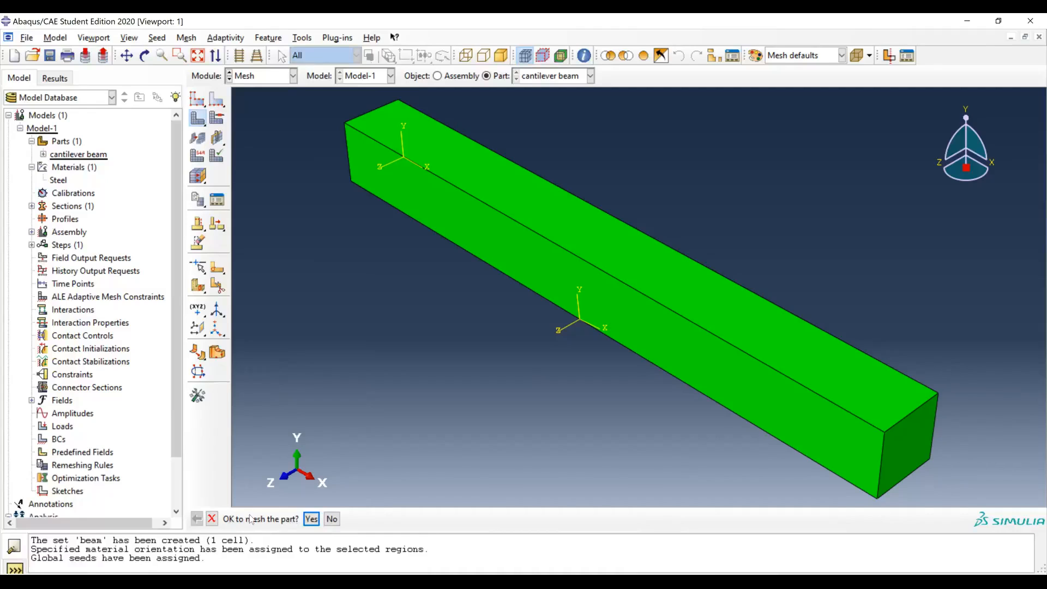
{"action": "left_click", "coordinate": [311, 521]}
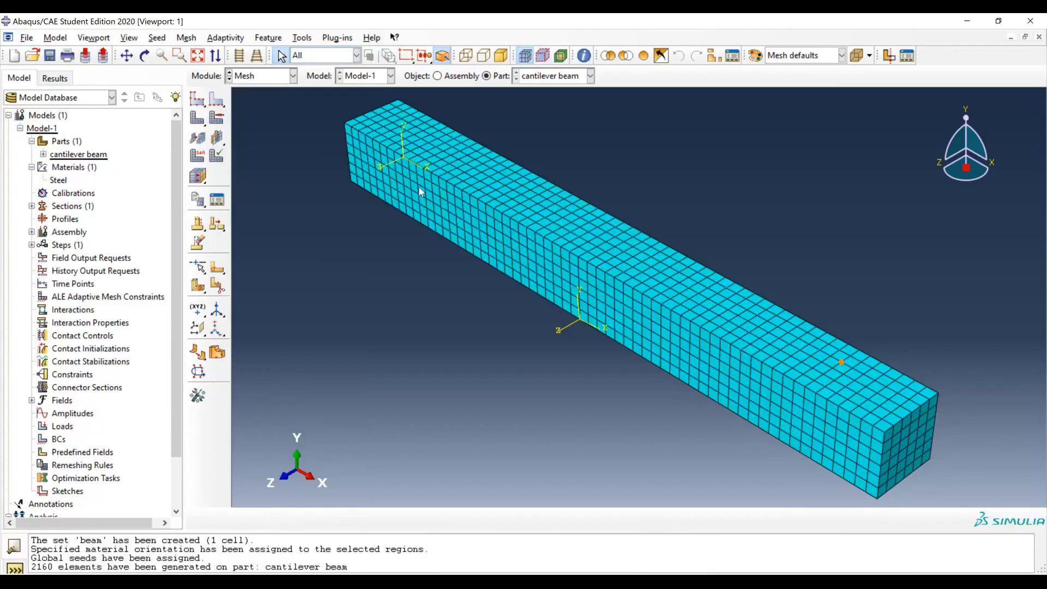
Step: Switch to the Assembly module and create a dependent instance of the cantilever beam part
{"action": "left_click", "coordinate": [274, 82]}
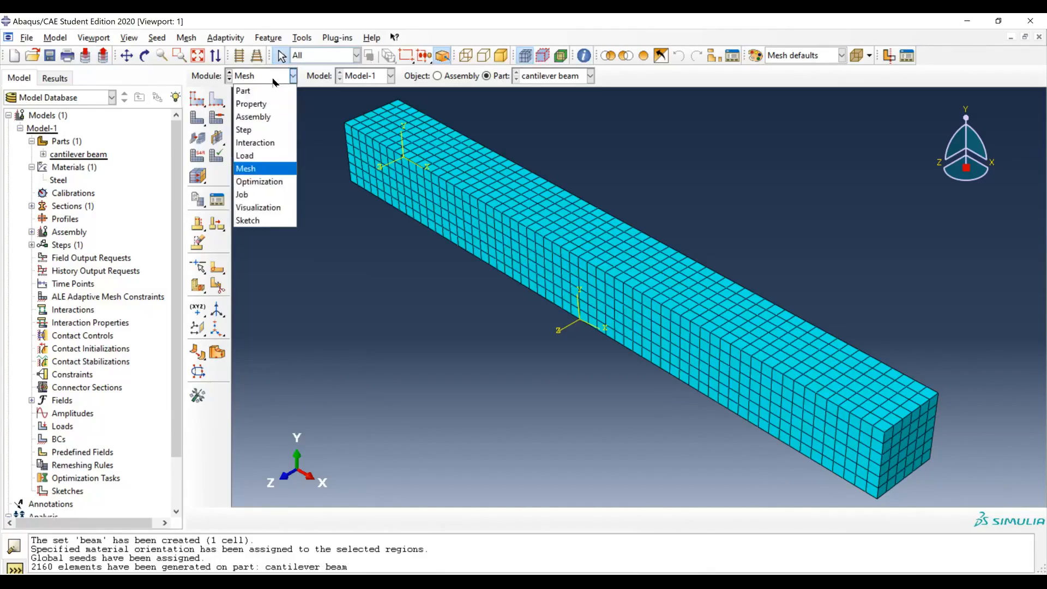
{"action": "left_click", "coordinate": [286, 118]}
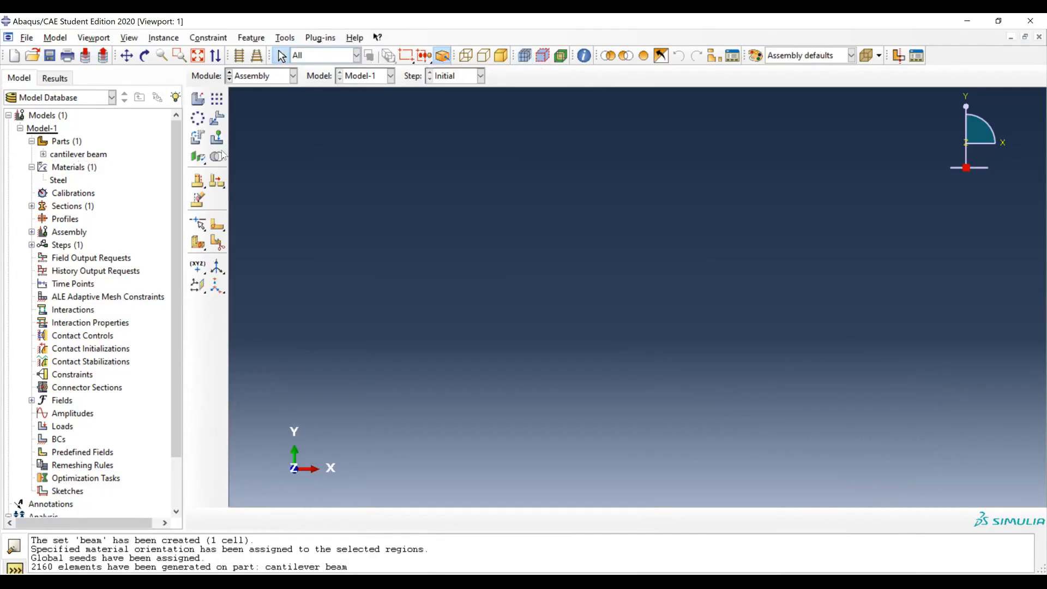
{"action": "left_click", "coordinate": [198, 99]}
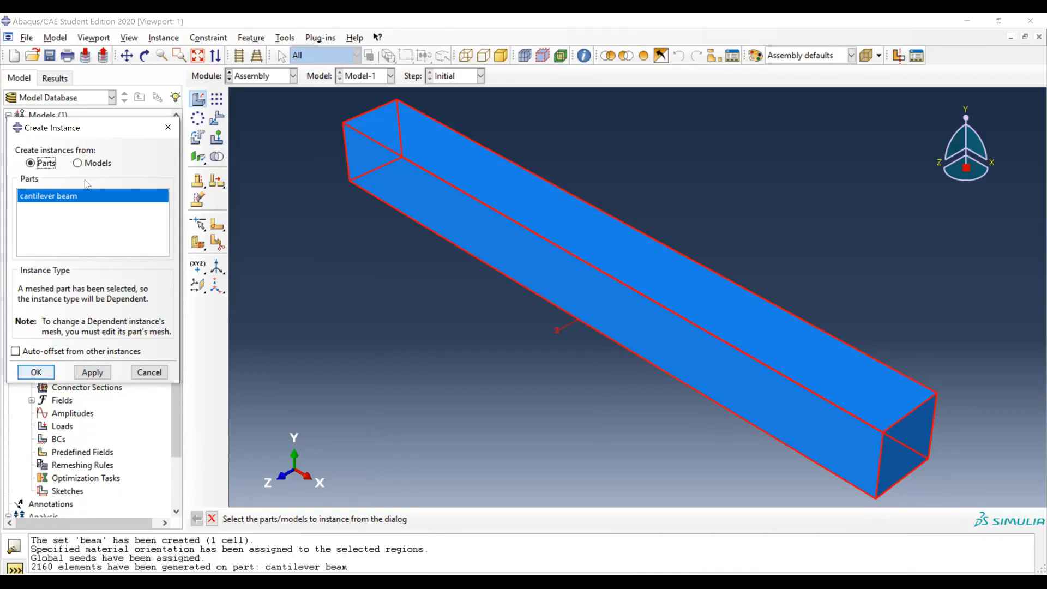
{"action": "left_click", "coordinate": [36, 372]}
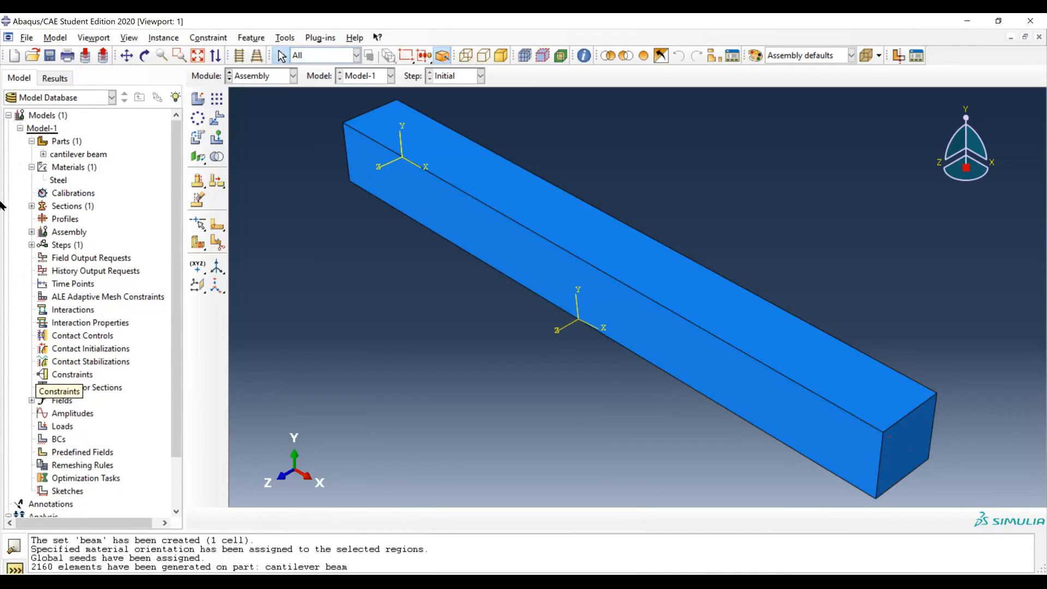
Step: Expand the assembly's instances and sets in the model tree to examine what they contain
{"action": "left_click", "coordinate": [32, 232]}
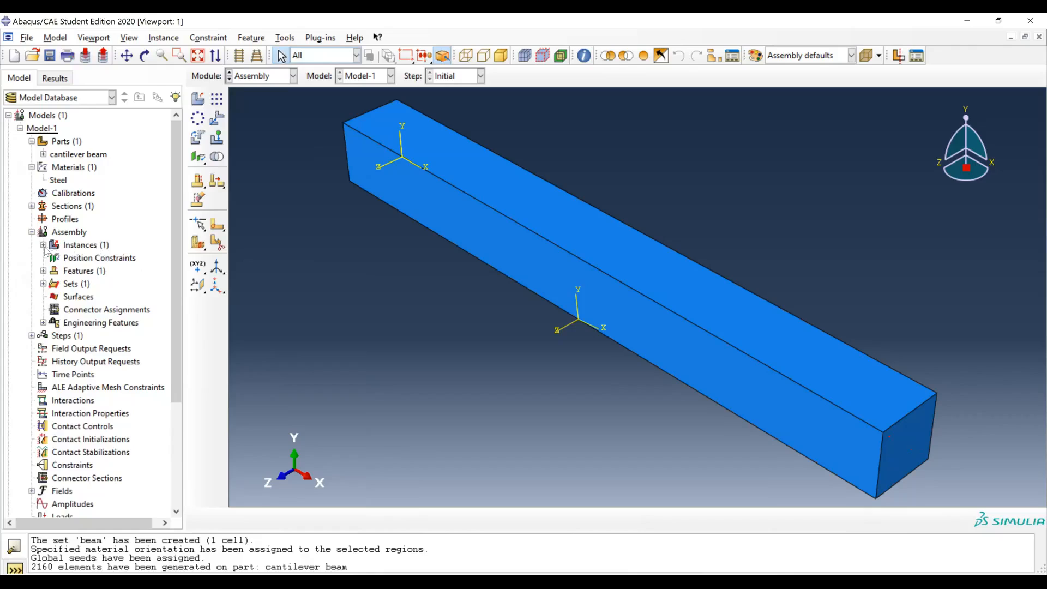
{"action": "left_click", "coordinate": [43, 245]}
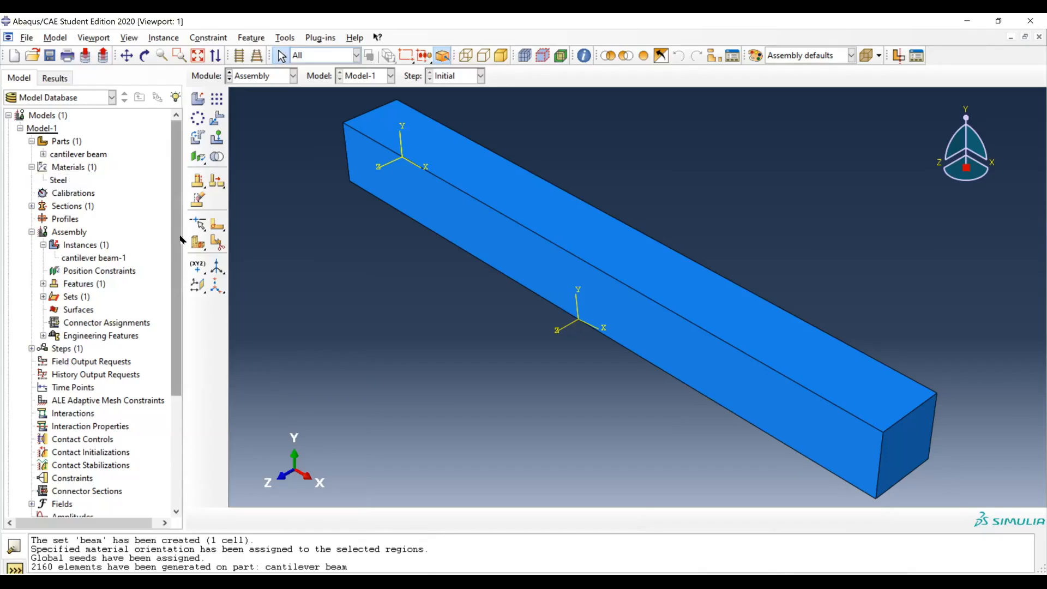
{"action": "left_click", "coordinate": [43, 297]}
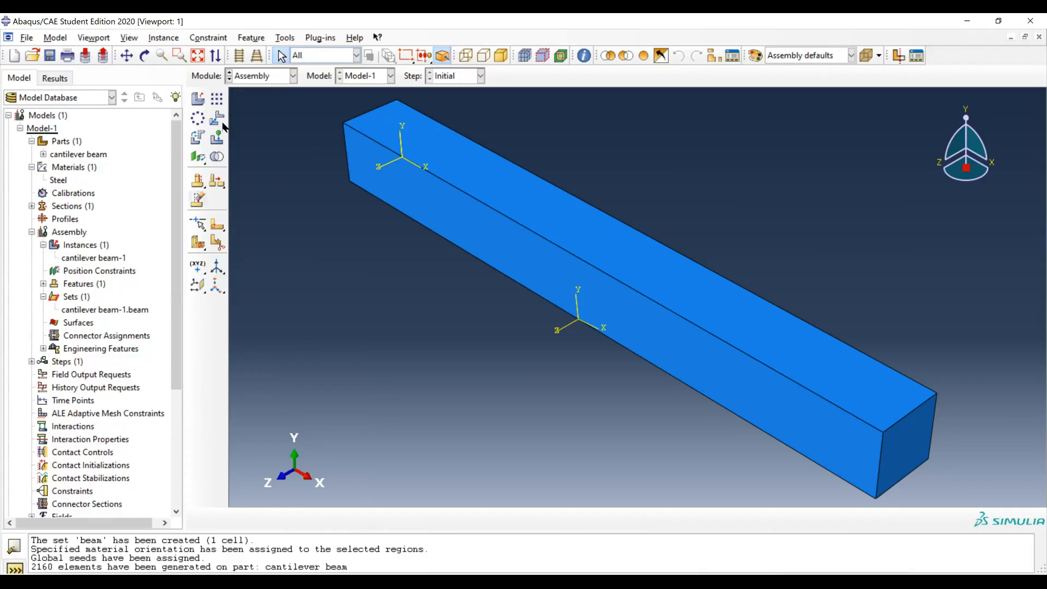
Step: Switch to the Step module and create a Static, General step named load after Initial, keeping time period 1 and Nlgeom off
{"action": "left_click", "coordinate": [271, 79]}
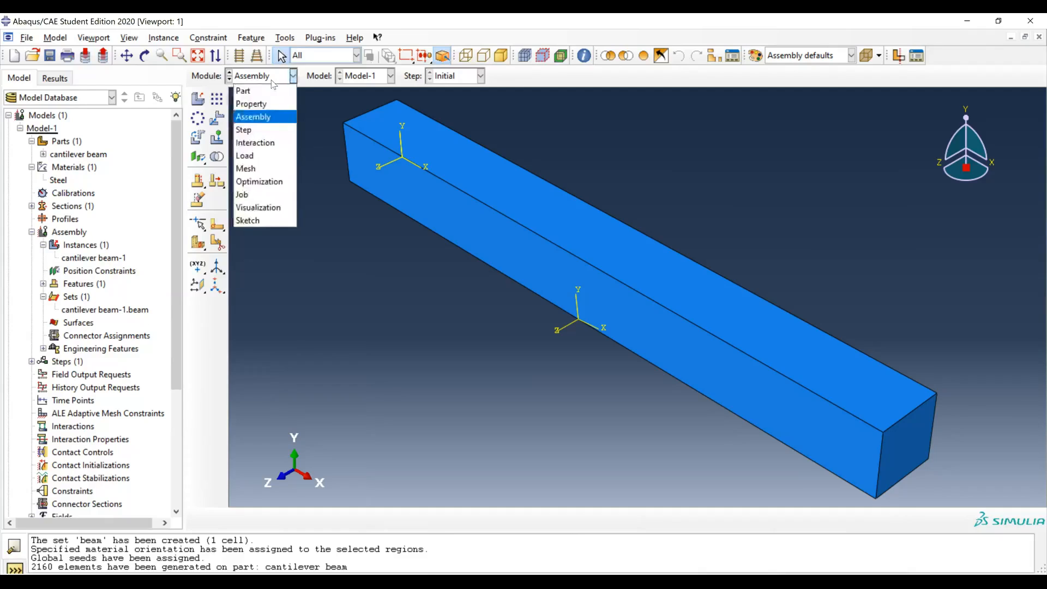
{"action": "left_click", "coordinate": [266, 131]}
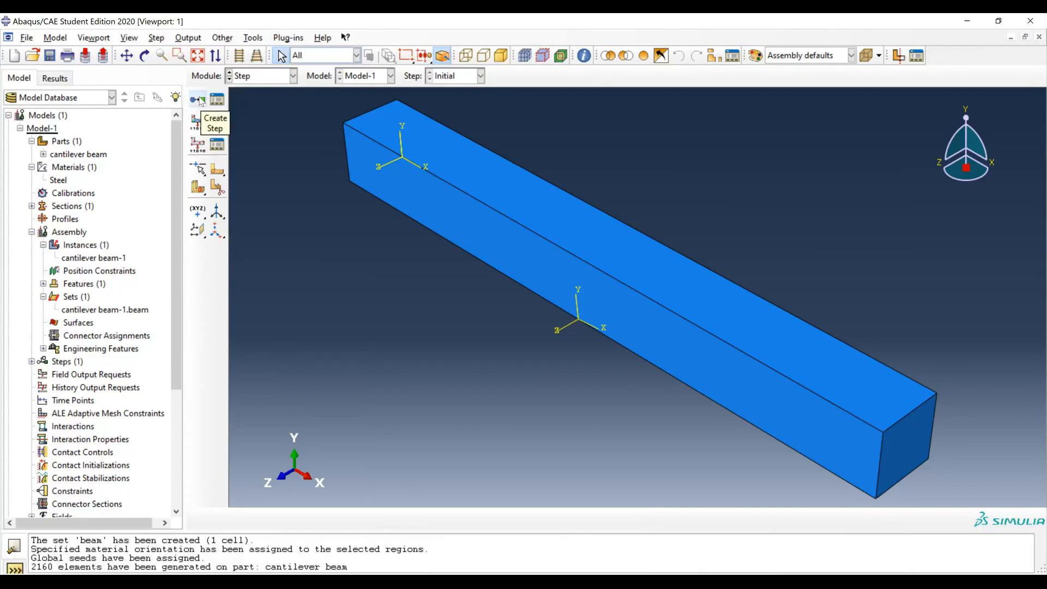
{"action": "left_click", "coordinate": [200, 100]}
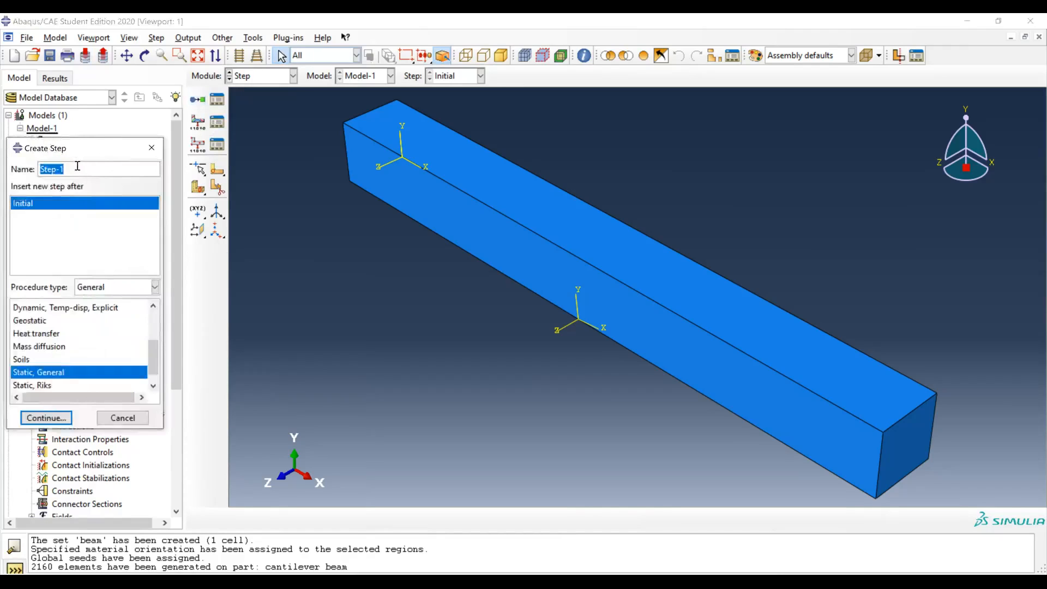
{"action": "type", "text": "load"}
{"action": "left_click_drag", "start_coordinate": [65, 143], "coordinate": [65, 143]}
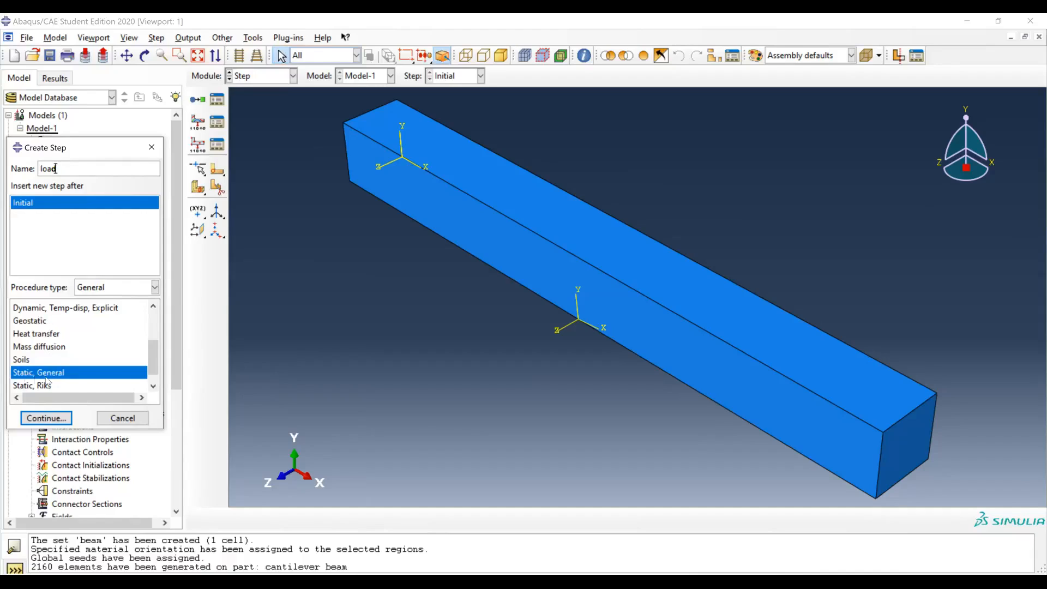
{"action": "left_click", "coordinate": [52, 420]}
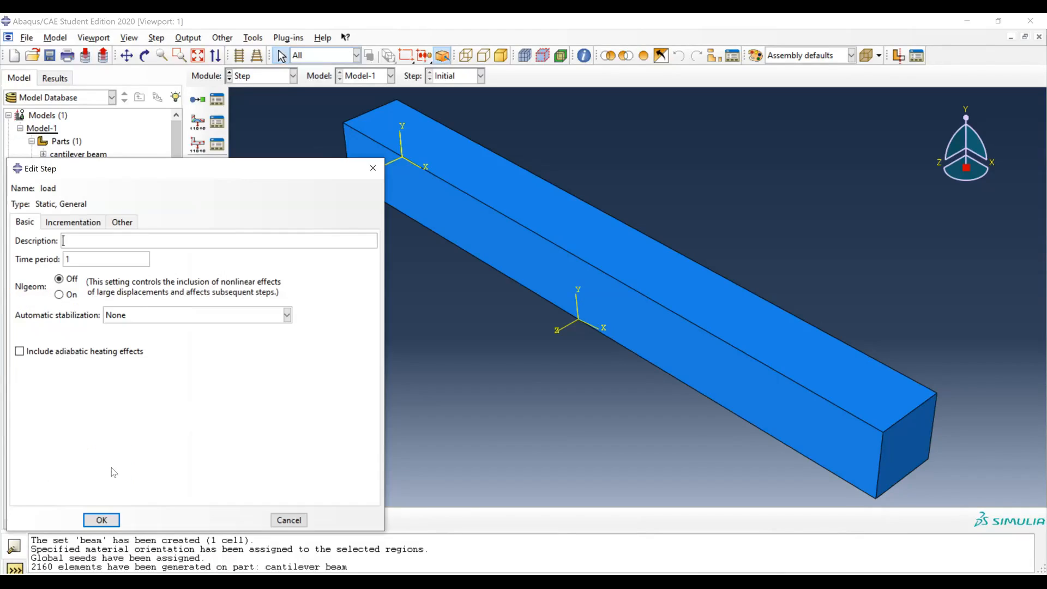
{"action": "left_click", "coordinate": [102, 520]}
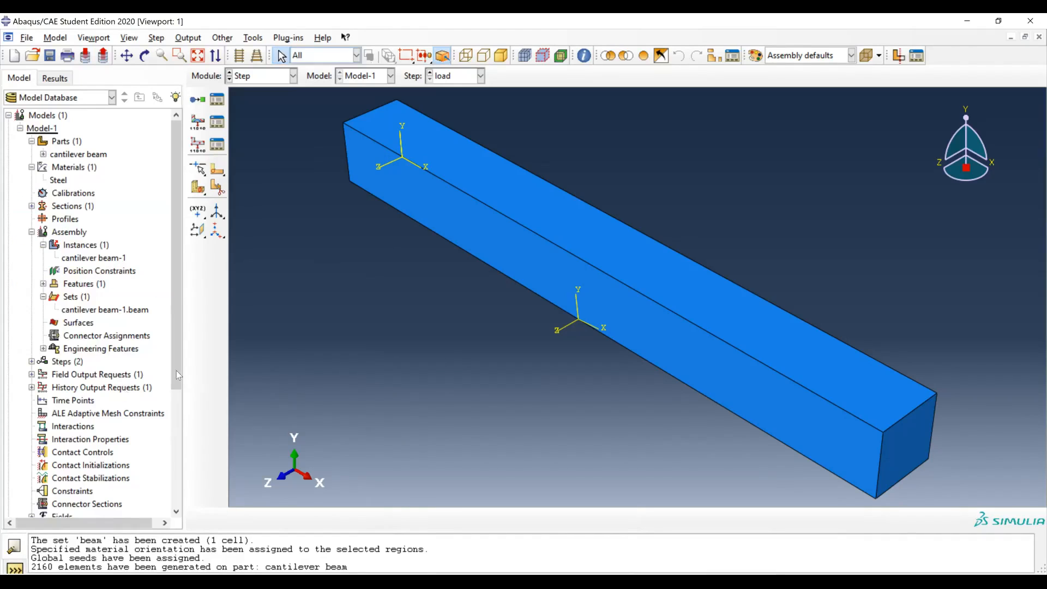
Step: Expand the analysis steps in the model tree and examine the Initial and load steps
{"action": "left_click", "coordinate": [31, 362]}
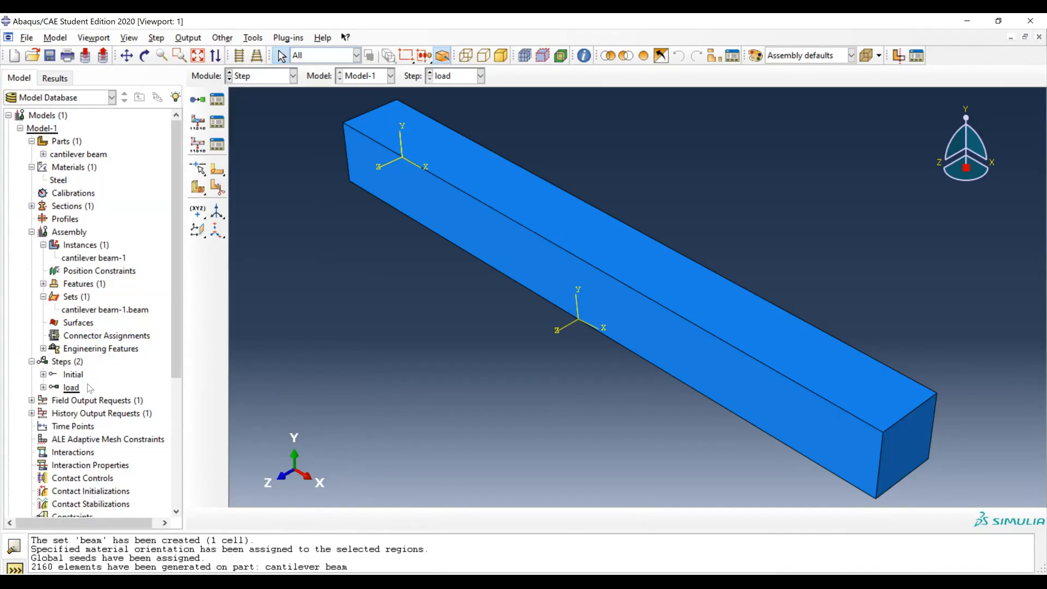
{"action": "left_click", "coordinate": [78, 379]}
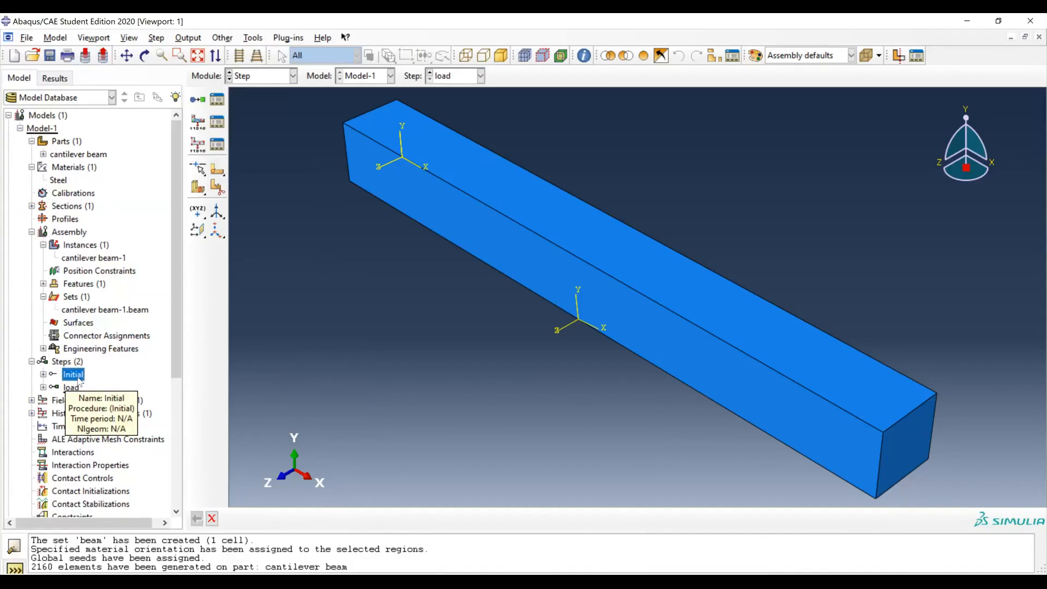
{"action": "left_click", "coordinate": [72, 389]}
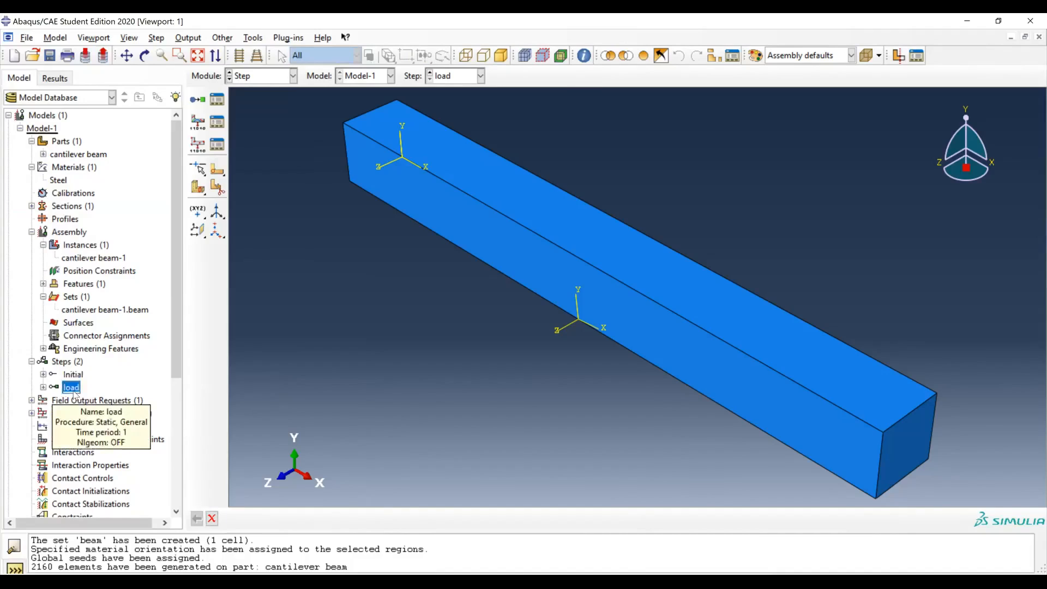
{"action": "left_click", "coordinate": [101, 376]}
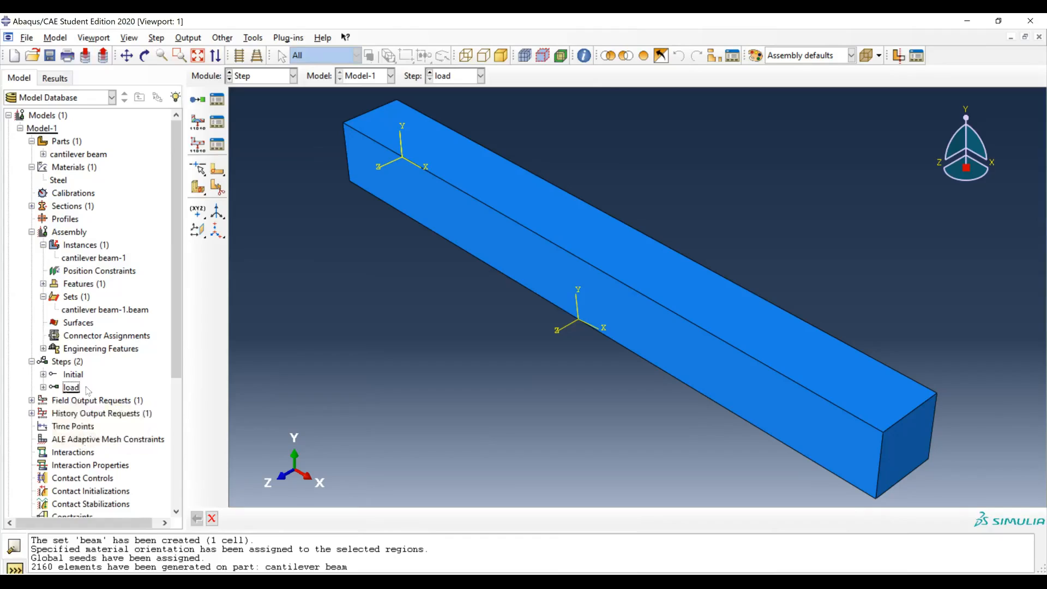
{"action": "left_click", "coordinate": [258, 77]}
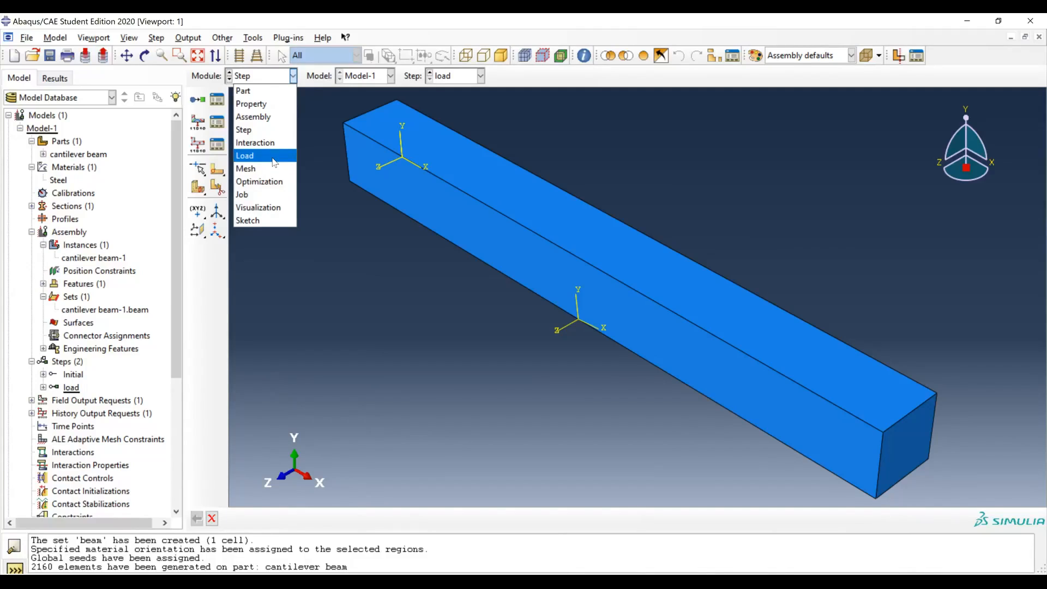
{"action": "left_click", "coordinate": [273, 157]}
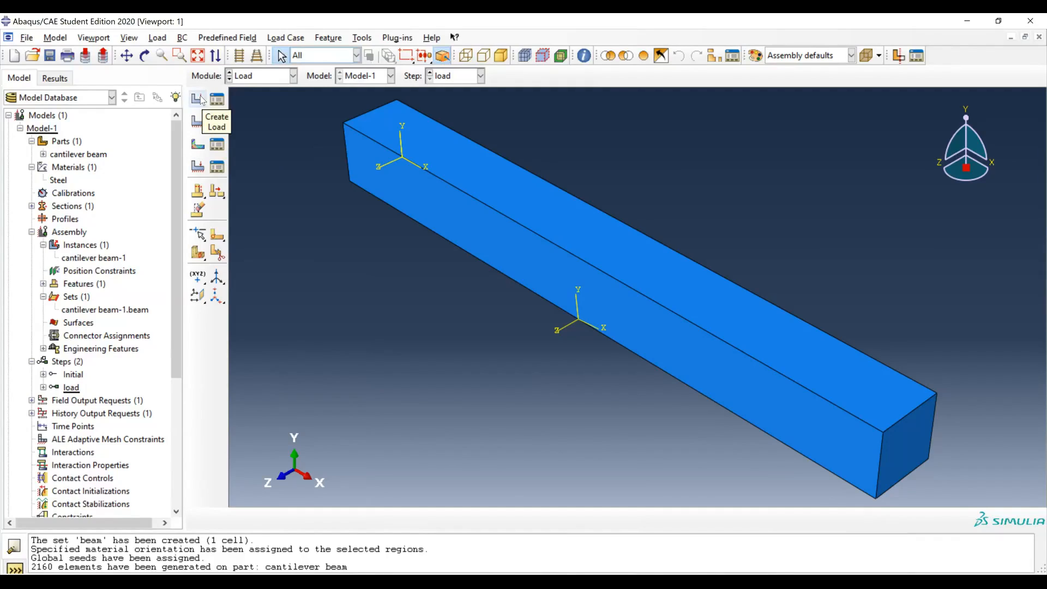
{"action": "left_click", "coordinate": [199, 127]}
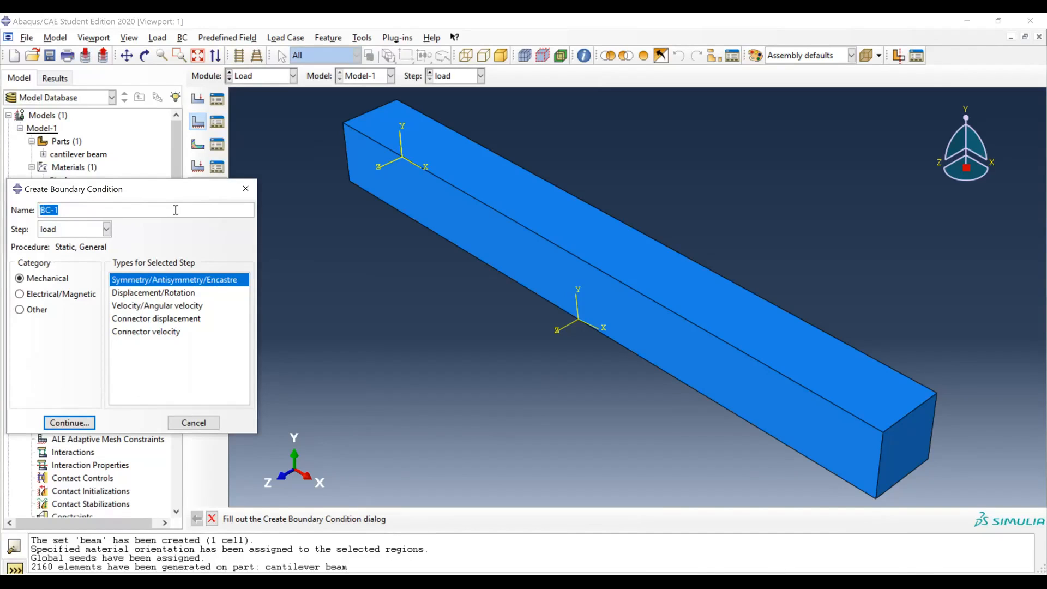
{"action": "type", "text": "fix left face"}
{"action": "left_click", "coordinate": [72, 429]}
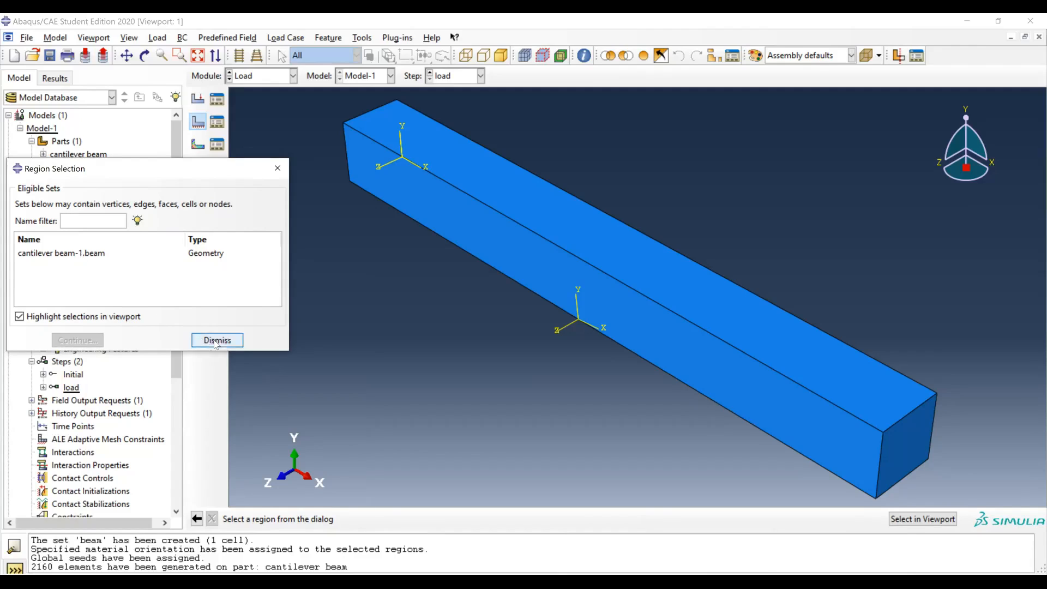
{"action": "left_click", "coordinate": [216, 343]}
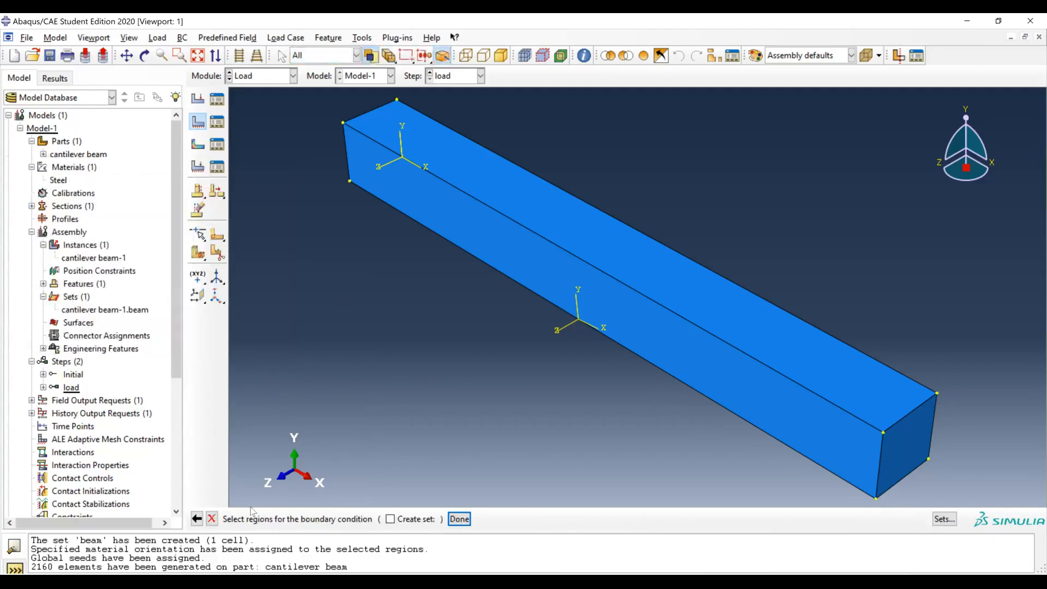
{"action": "left_click", "coordinate": [211, 519]}
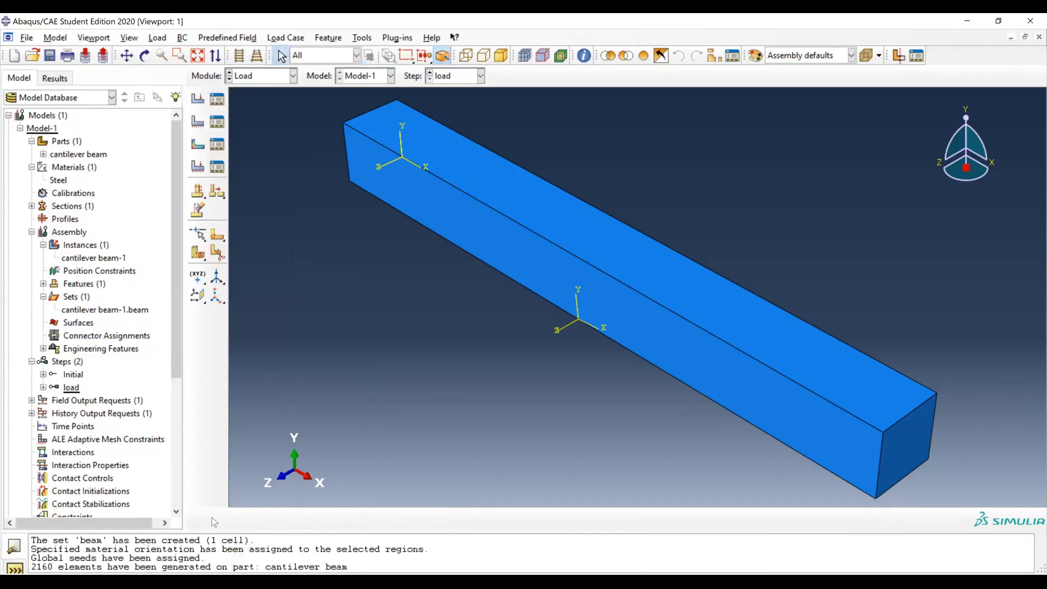
Step: Switch to the Part module and create a geometry set named left face from the beam's end face at the origin
{"action": "left_click", "coordinate": [266, 76]}
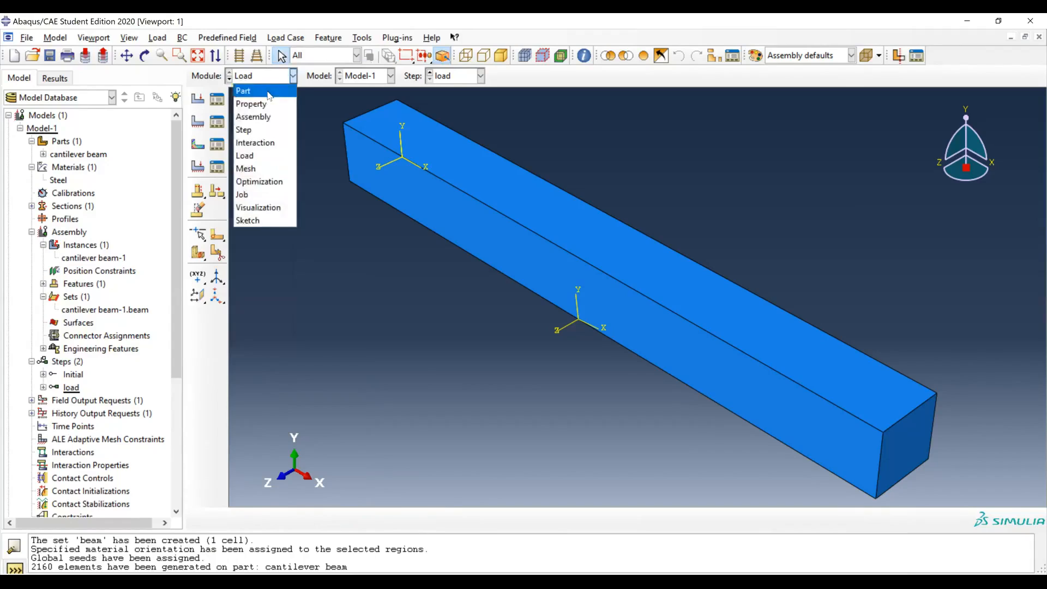
{"action": "left_click", "coordinate": [267, 91]}
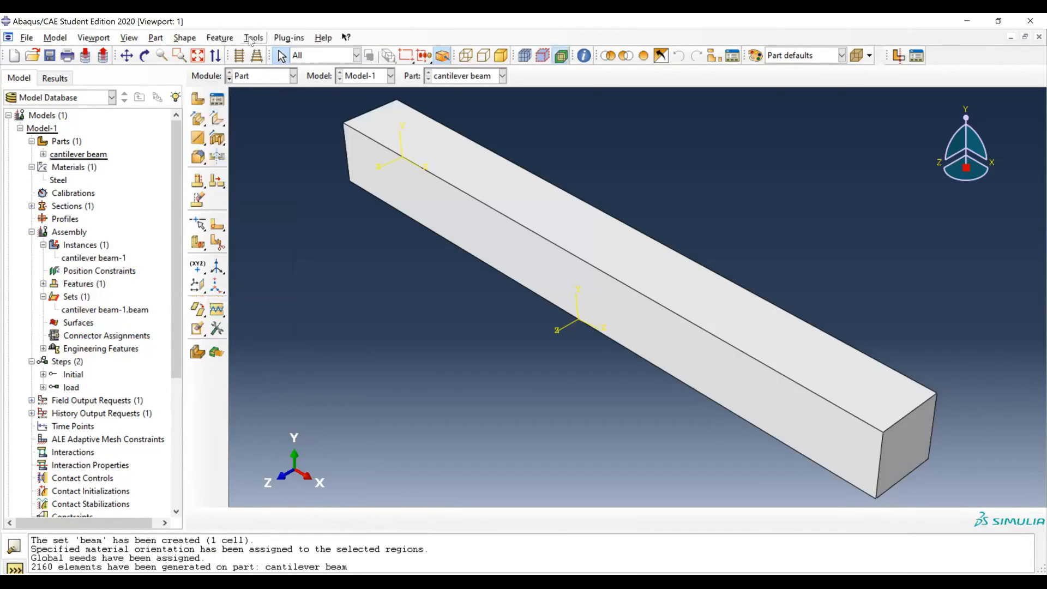
{"action": "left_click", "coordinate": [252, 38]}
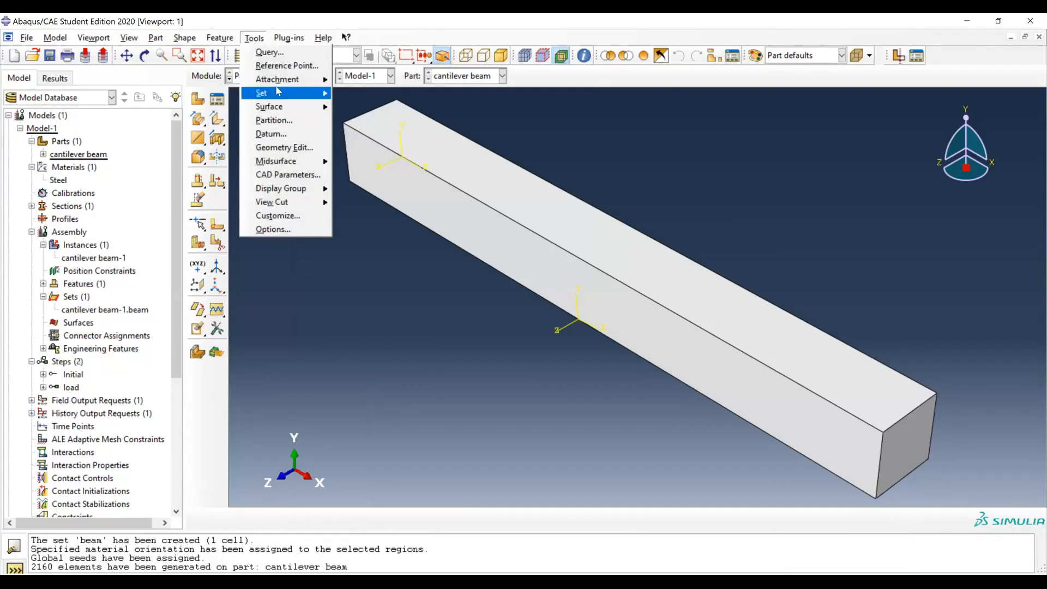
{"action": "mouse_move", "coordinate": [278, 91]}
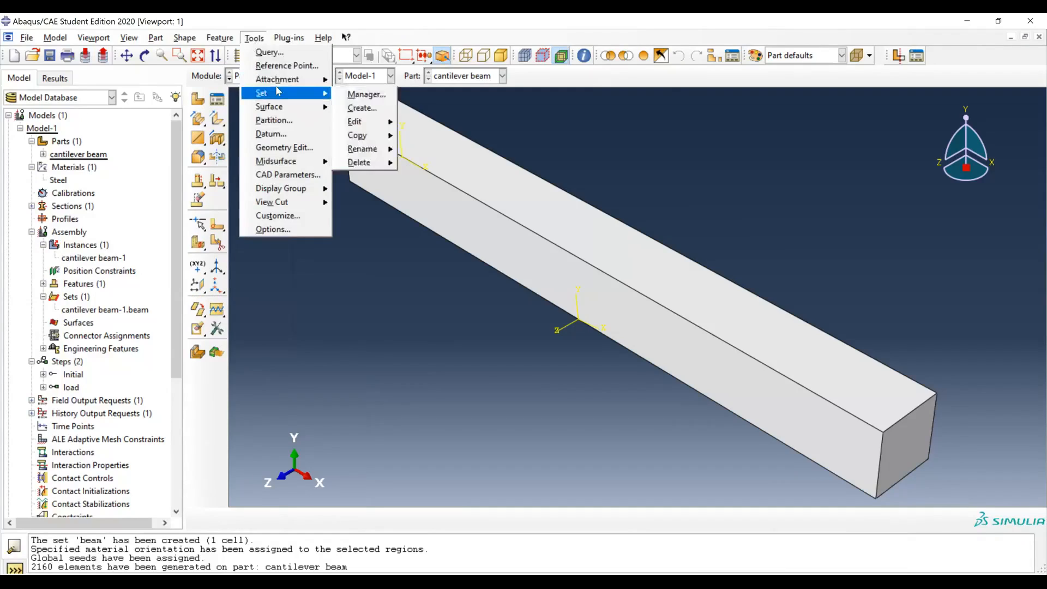
{"action": "left_click", "coordinate": [352, 109]}
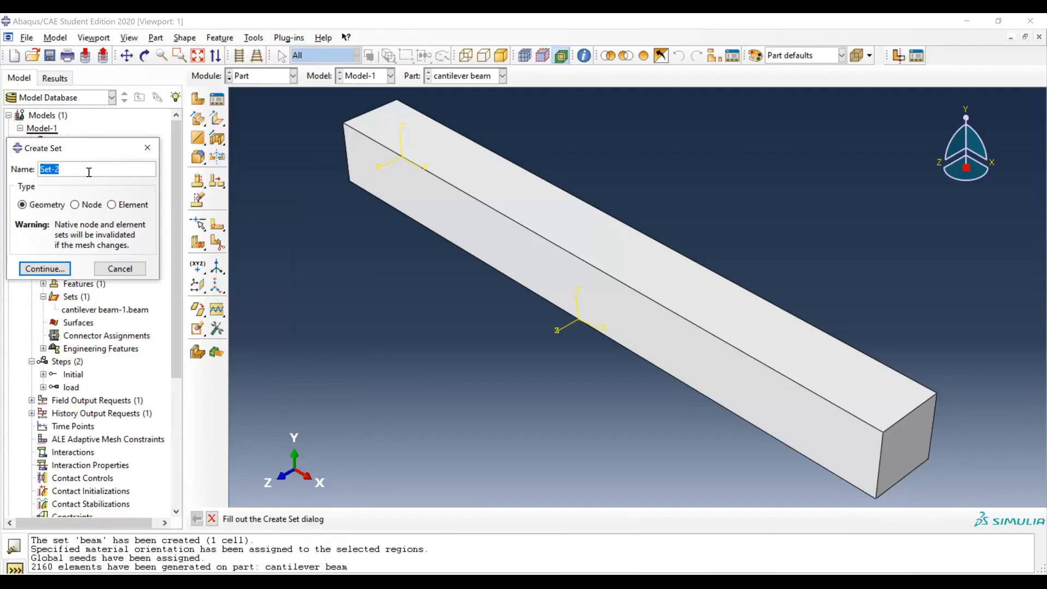
{"action": "type", "text": "left face"}
{"action": "left_click", "coordinate": [44, 269]}
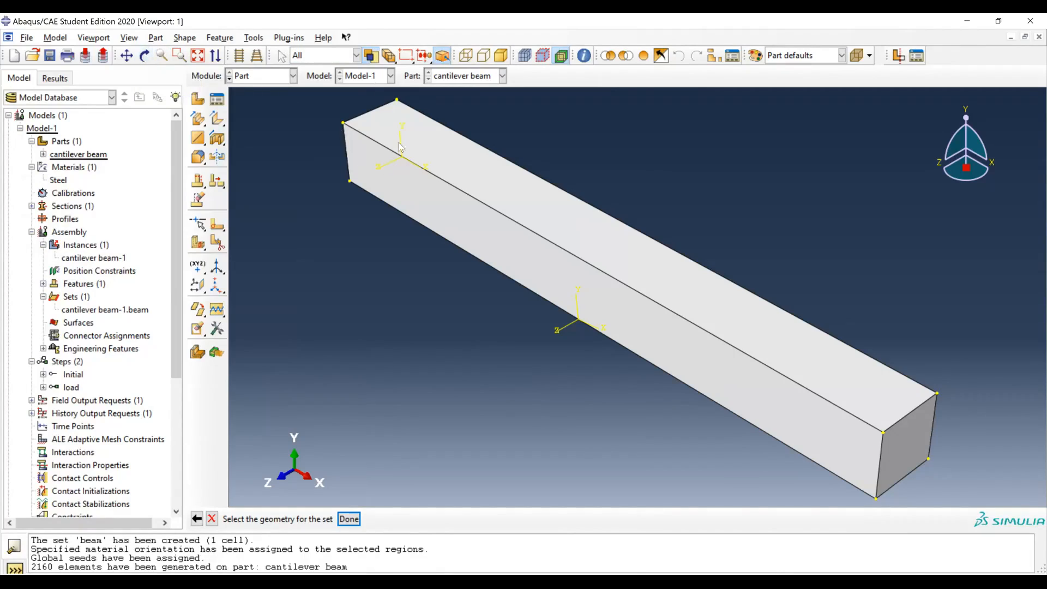
{"action": "left_click", "coordinate": [145, 55]}
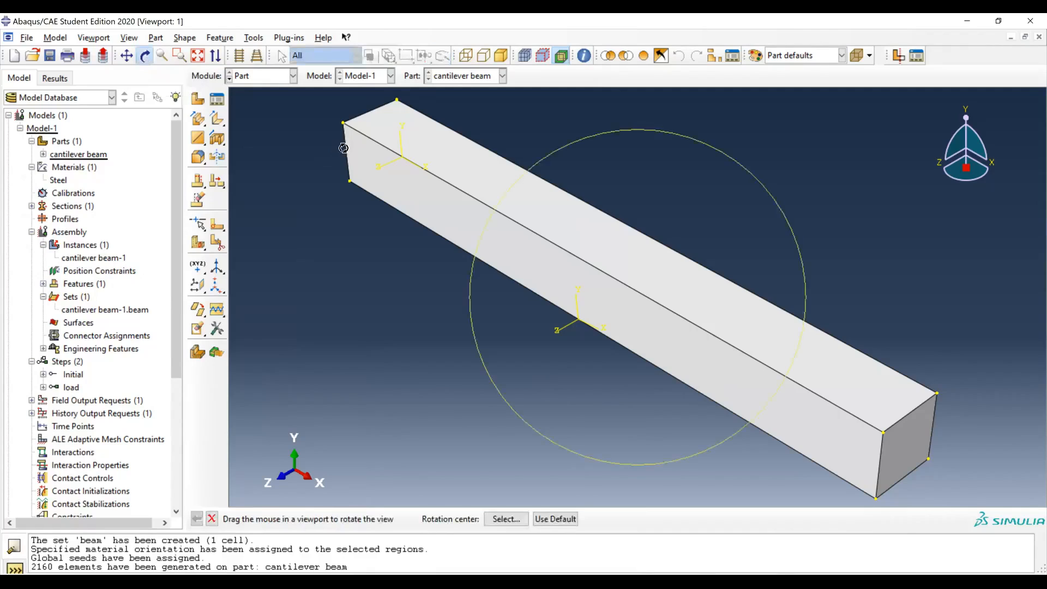
{"action": "left_click_drag", "start_coordinate": [486, 222], "coordinate": [627, 309]}
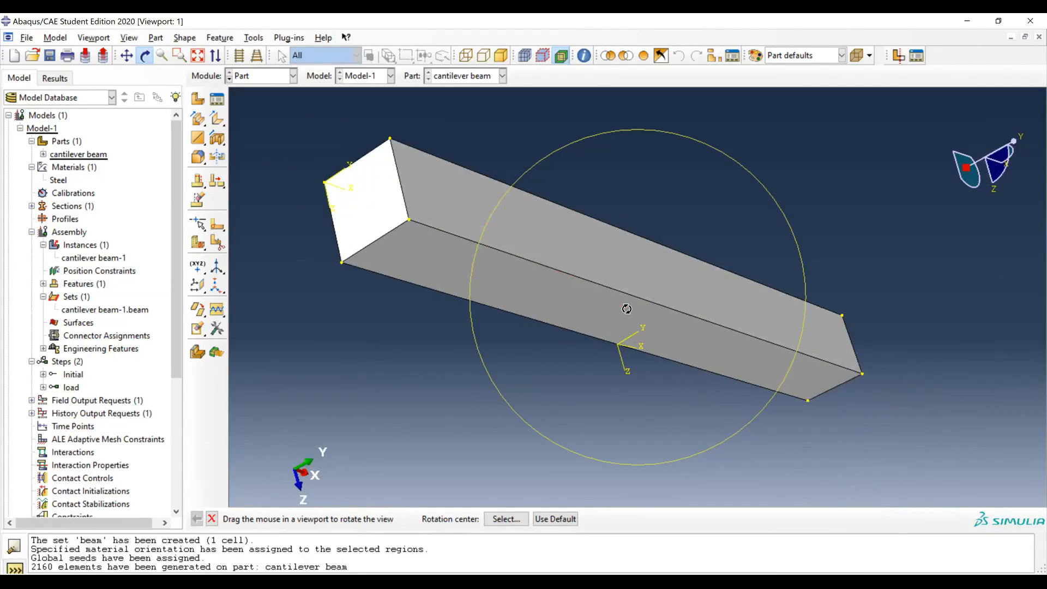
{"action": "left_click", "coordinate": [143, 56]}
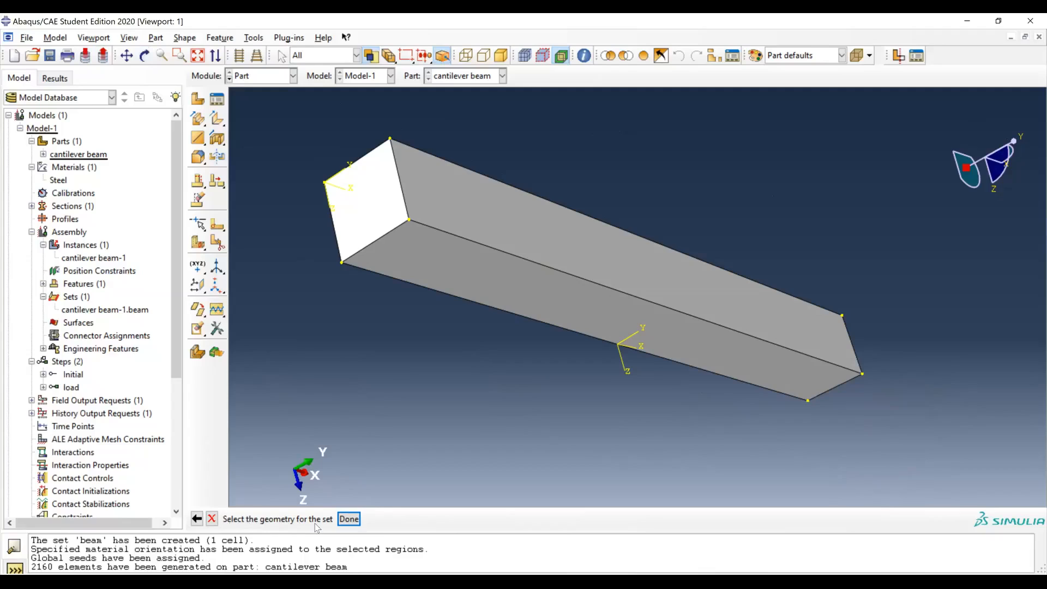
{"action": "left_click", "coordinate": [359, 210]}
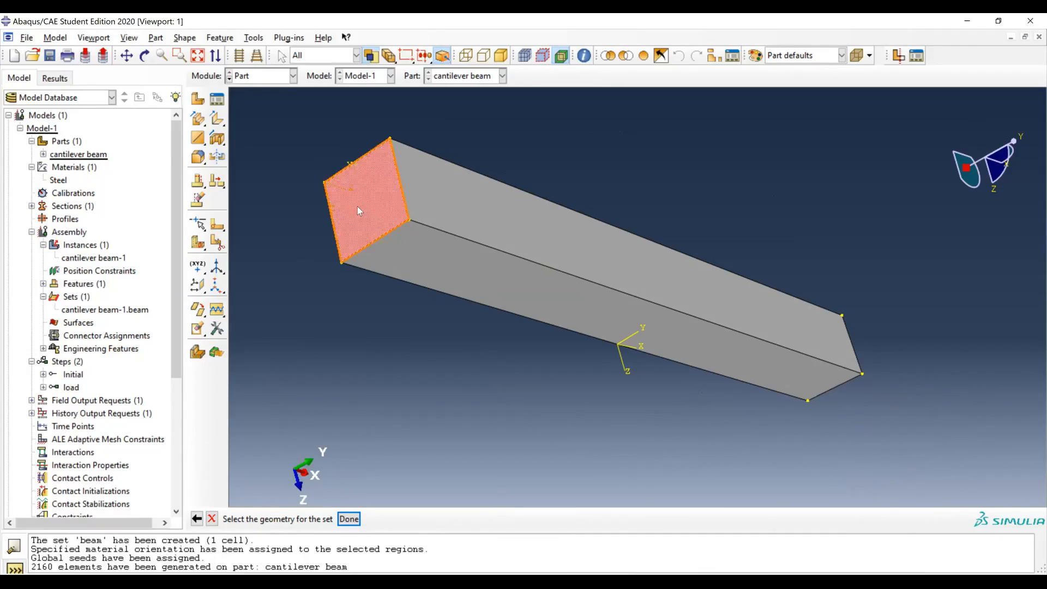
{"action": "left_click", "coordinate": [349, 519]}
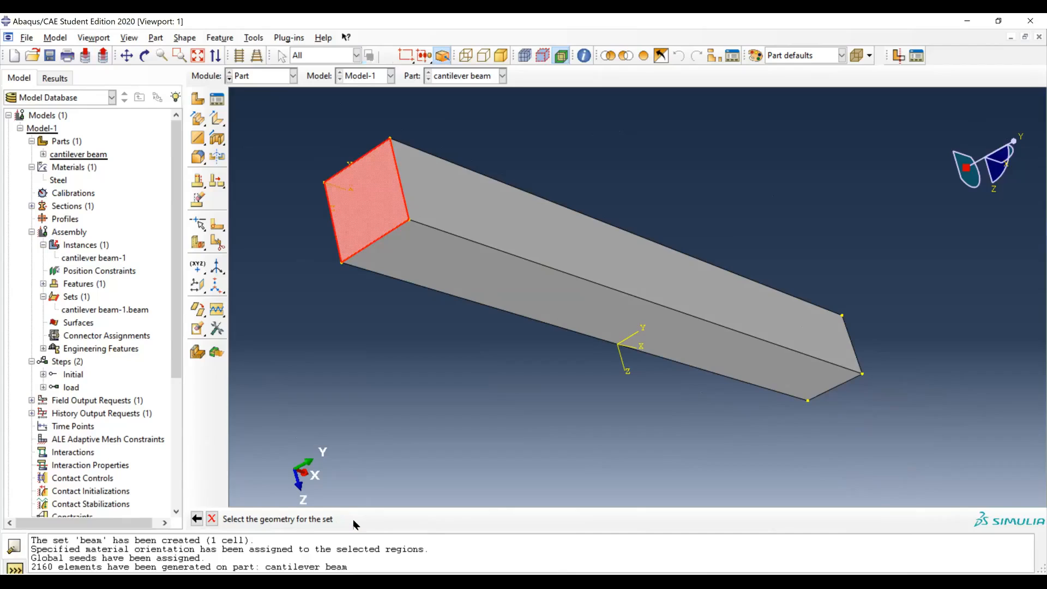
Step: Create a geometry set named right face from the beam's opposite end face
{"action": "left_click", "coordinate": [255, 37]}
{"action": "mouse_move", "coordinate": [297, 93]}
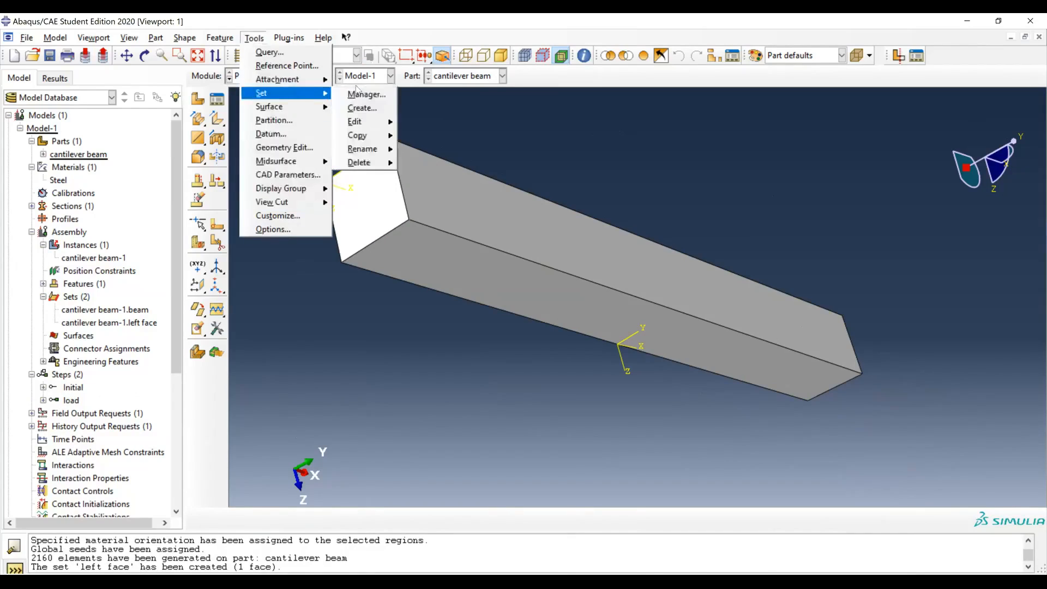
{"action": "left_click", "coordinate": [346, 112]}
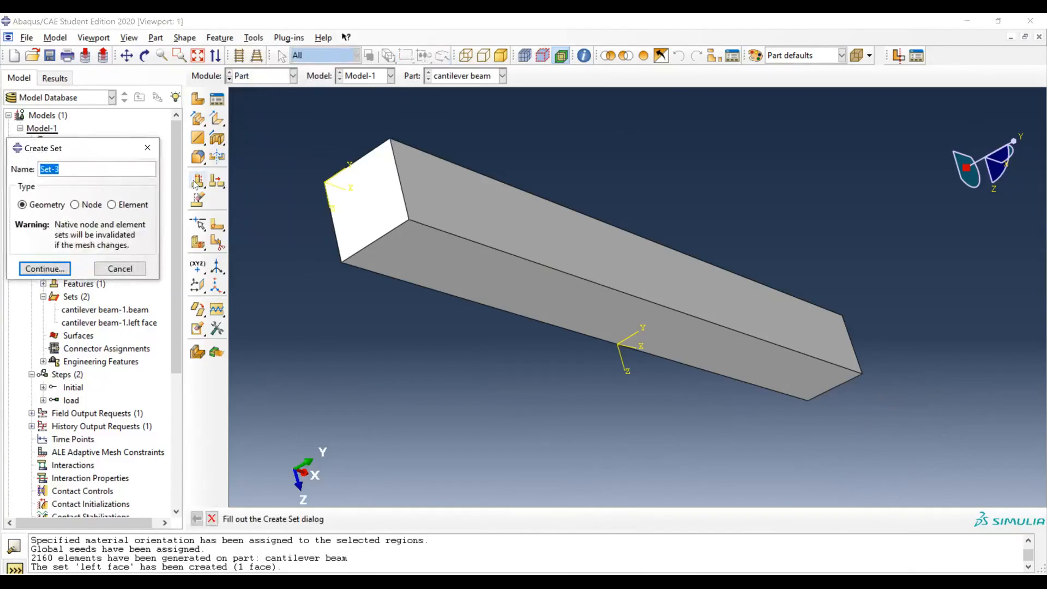
{"action": "type", "text": "right face"}
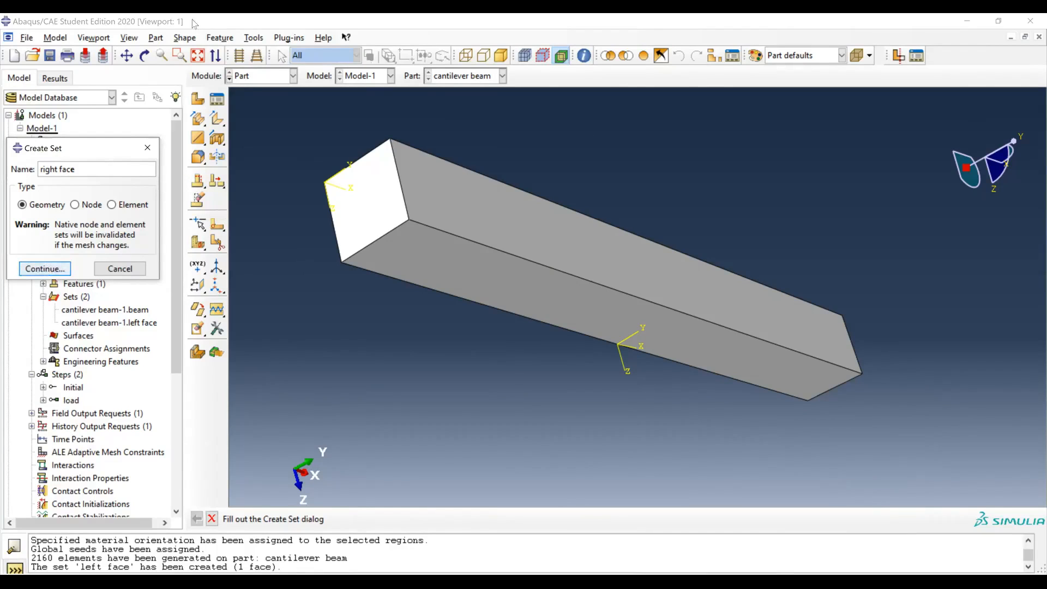
{"action": "left_click", "coordinate": [48, 269]}
{"action": "left_click", "coordinate": [144, 55]}
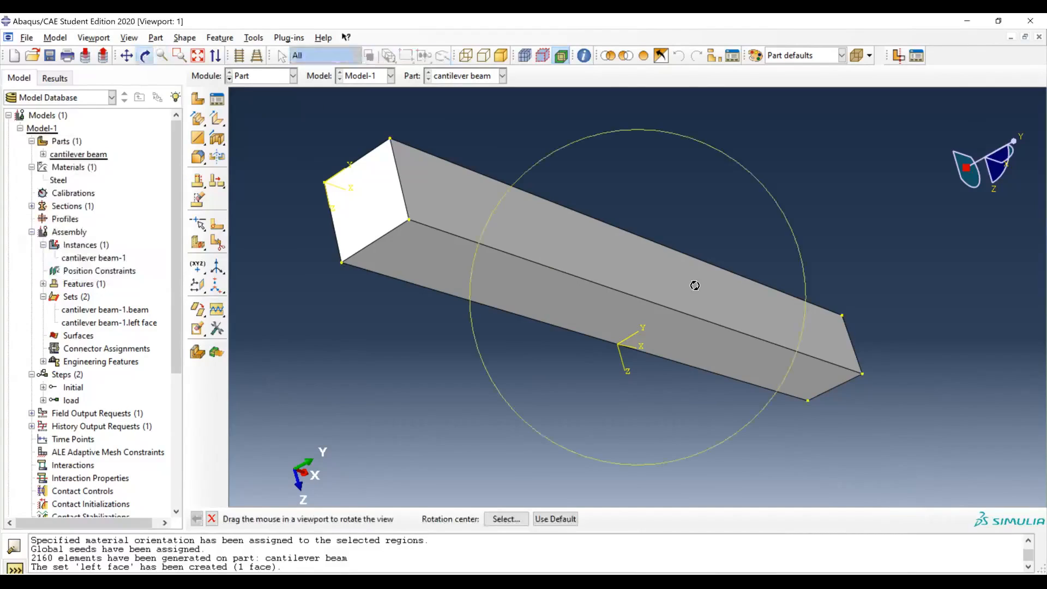
{"action": "left_click_drag", "start_coordinate": [695, 324], "coordinate": [626, 285]}
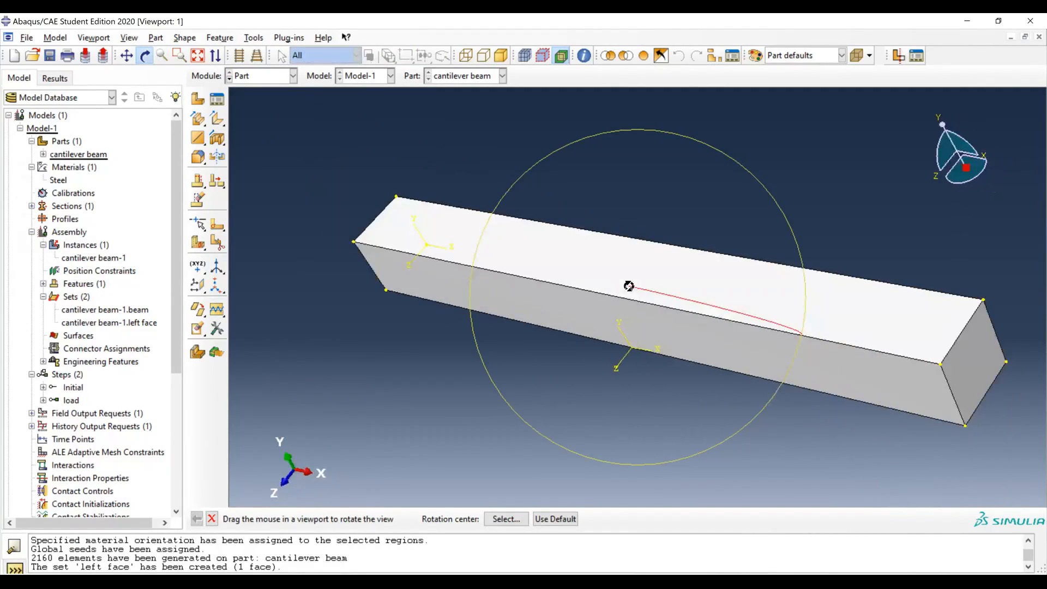
{"action": "left_click", "coordinate": [144, 55]}
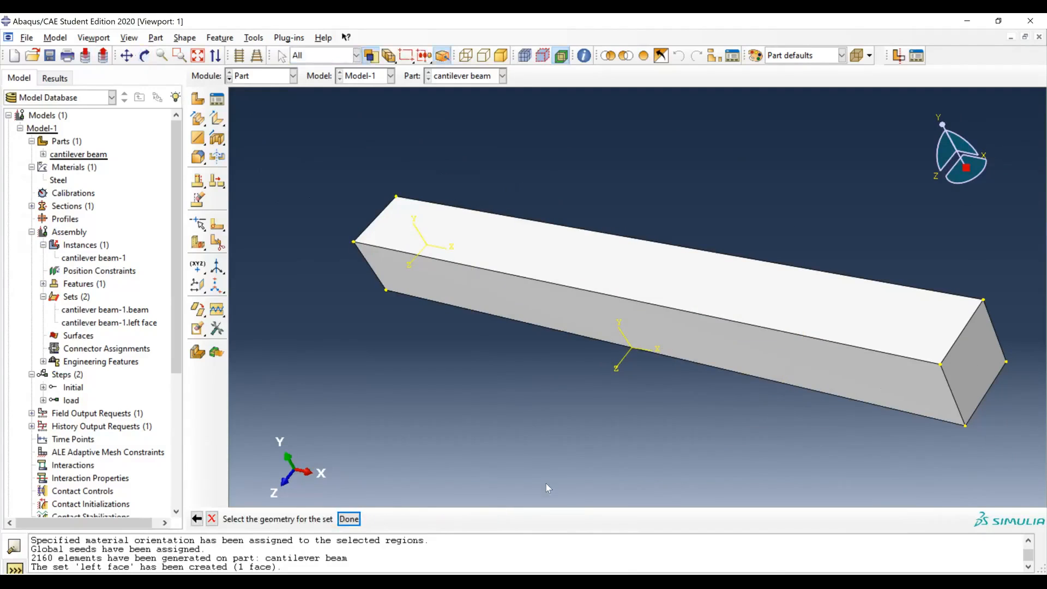
{"action": "left_click", "coordinate": [971, 355]}
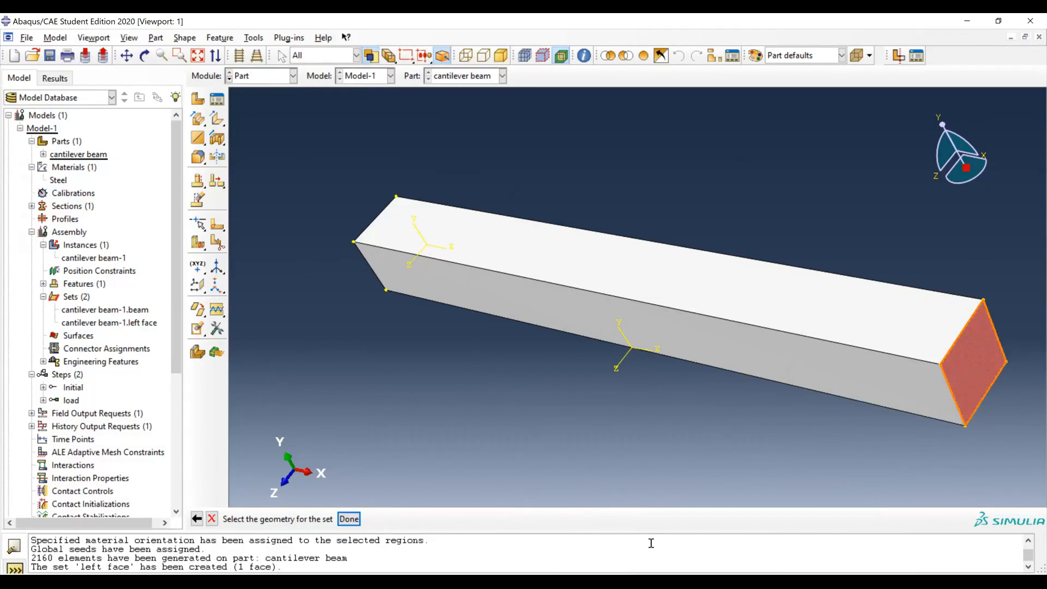
{"action": "left_click", "coordinate": [349, 519]}
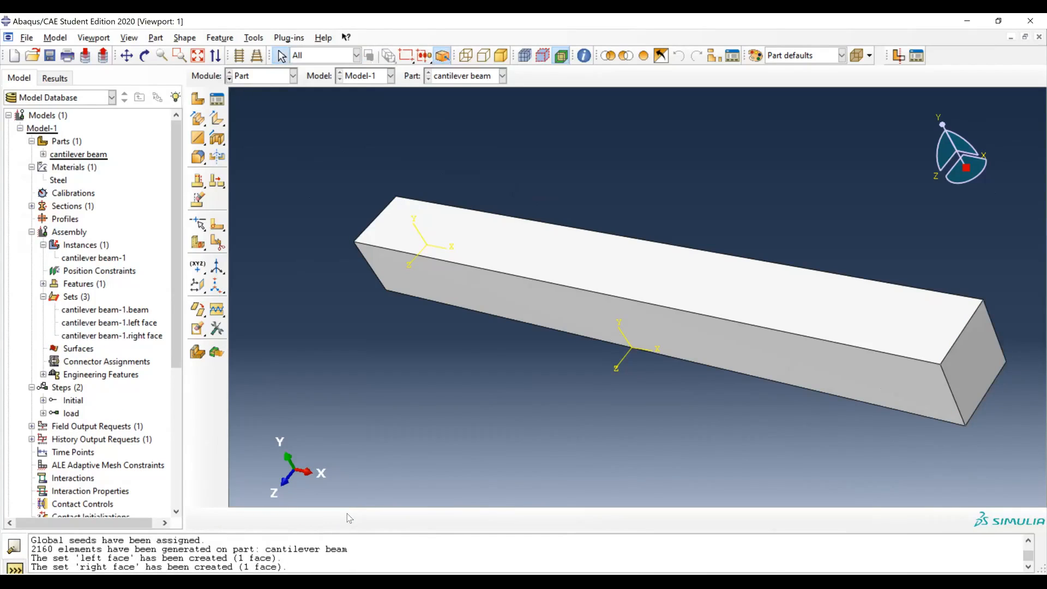
Step: Expand the cantilever beam part's sets in the model tree and compare them with the assembly's sets
{"action": "left_click", "coordinate": [44, 155]}
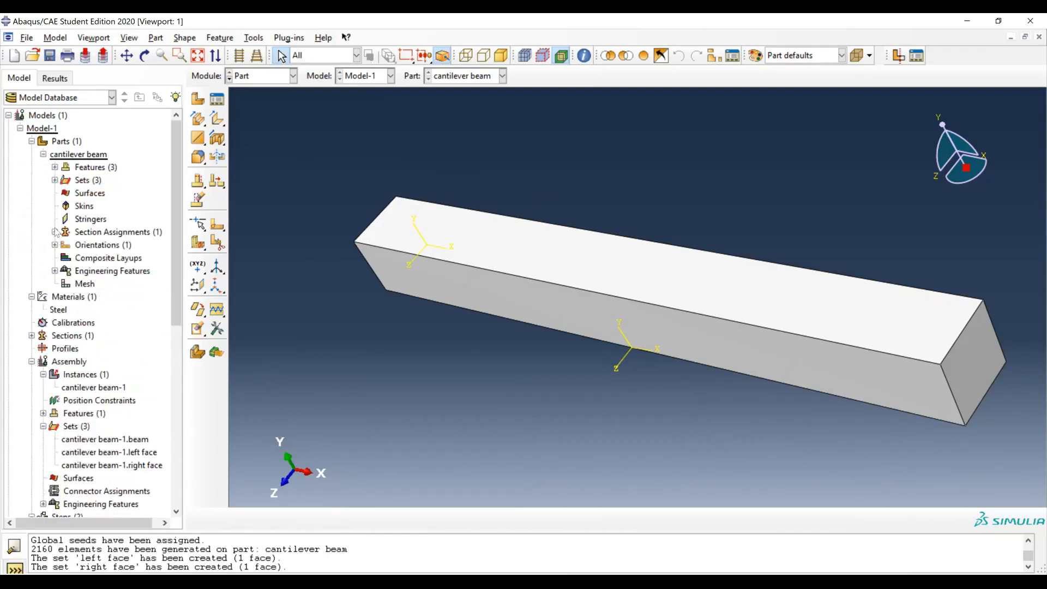
{"action": "left_click", "coordinate": [55, 181]}
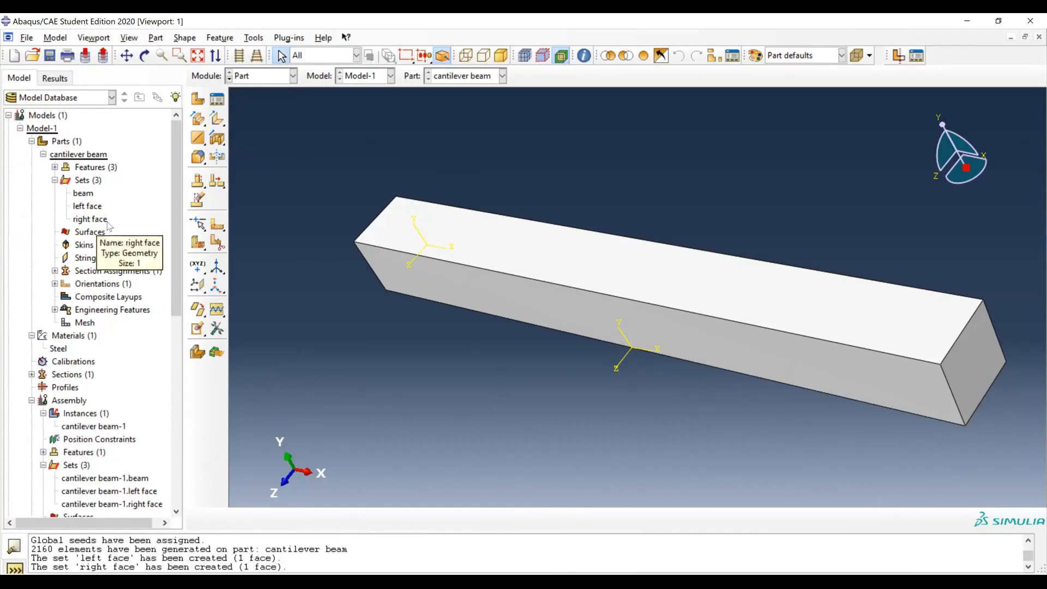
{"action": "scroll", "coordinate": [136, 415], "scroll_direction": "down", "scroll_amount": 1}
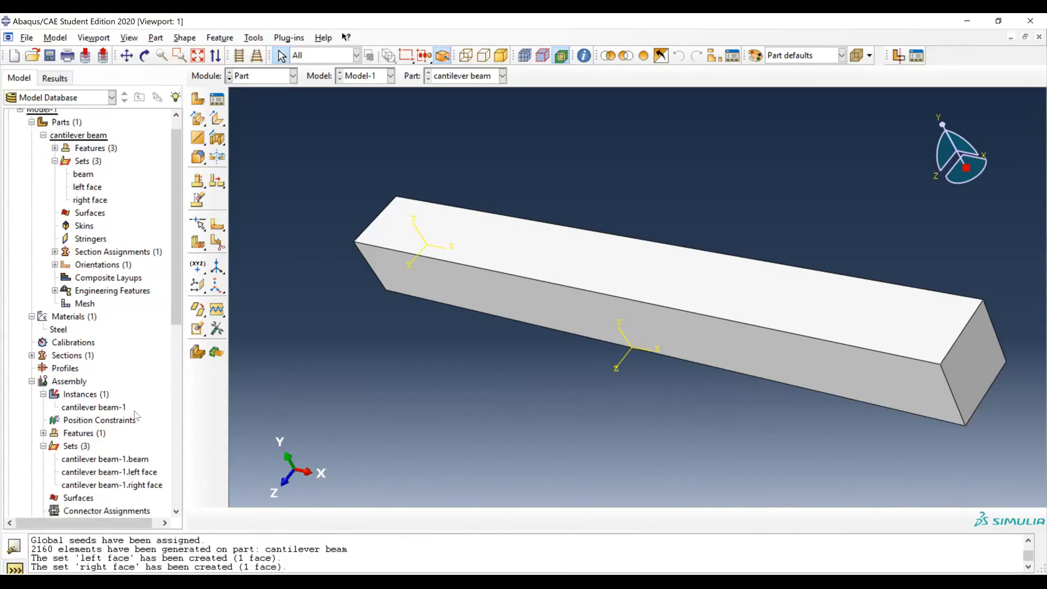
{"action": "scroll", "coordinate": [136, 415], "scroll_direction": "down", "scroll_amount": 2}
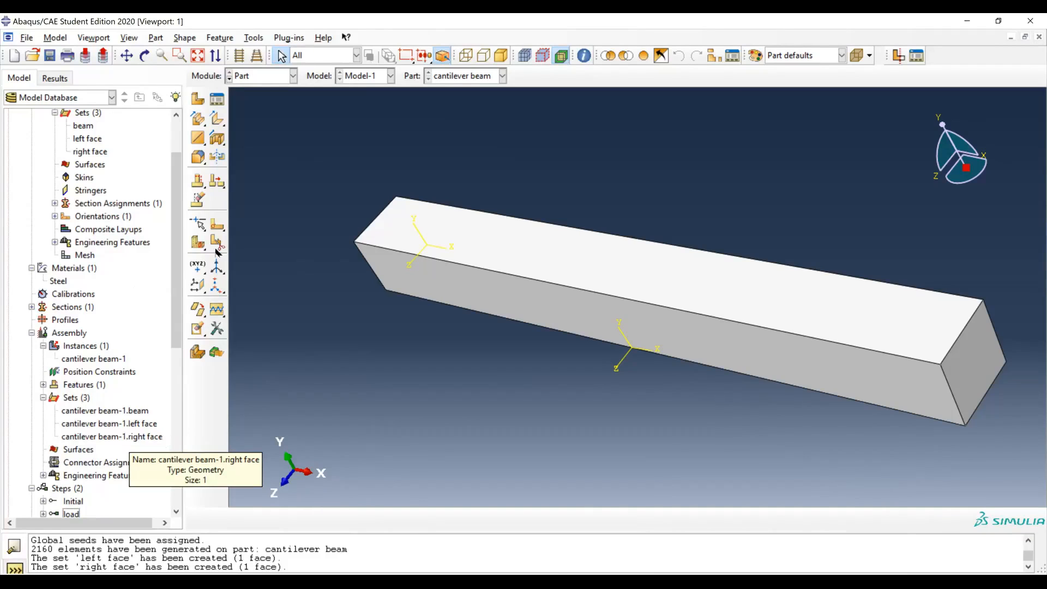
Step: Switch to the Load module and start a Symmetry/Antisymmetry/Encastre boundary condition named fix left face in the load step
{"action": "left_click", "coordinate": [279, 82]}
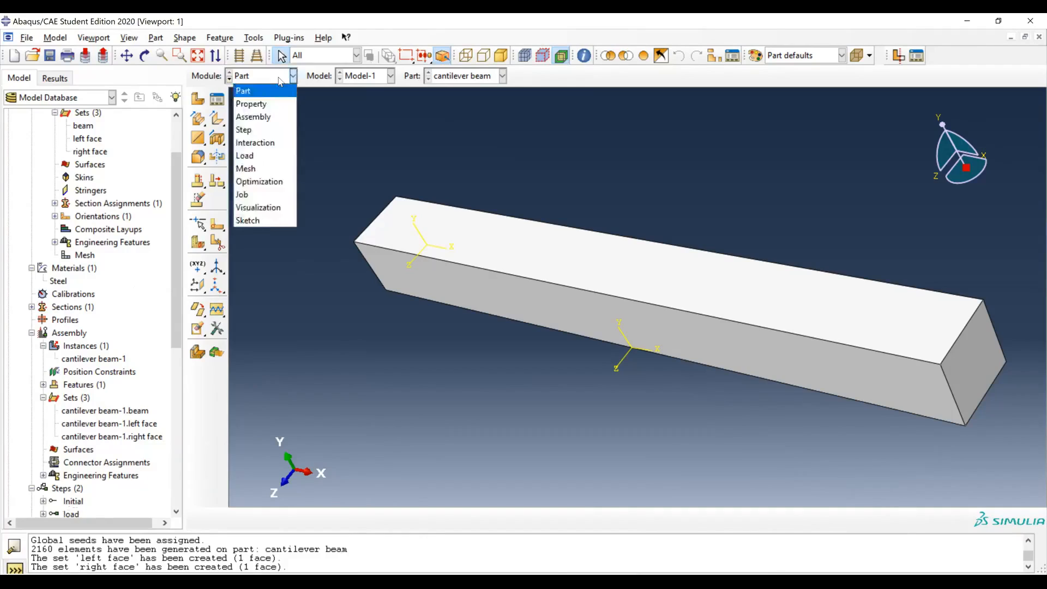
{"action": "left_click", "coordinate": [276, 158]}
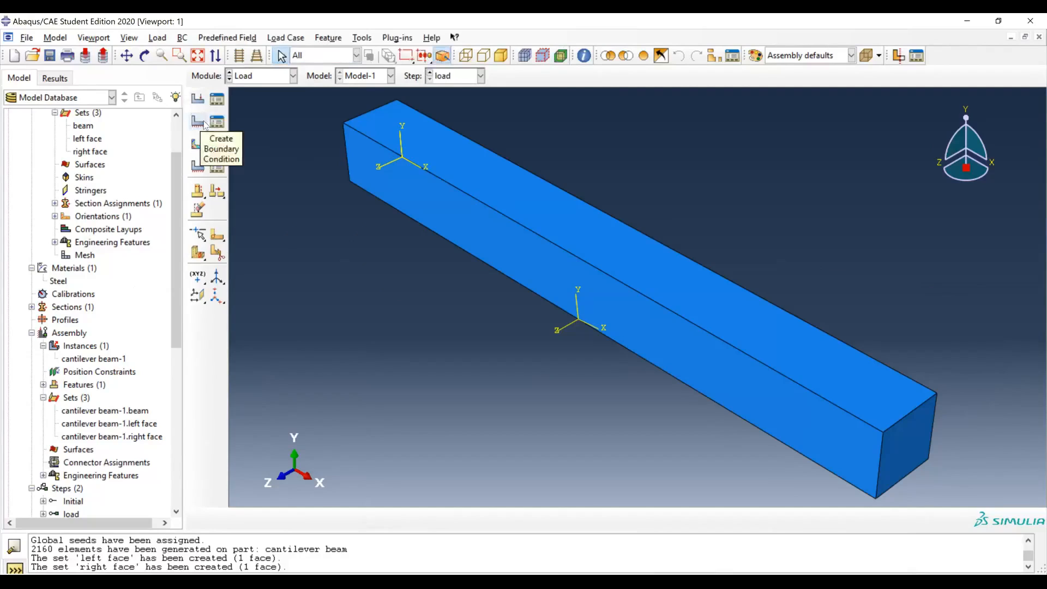
{"action": "left_click", "coordinate": [205, 125]}
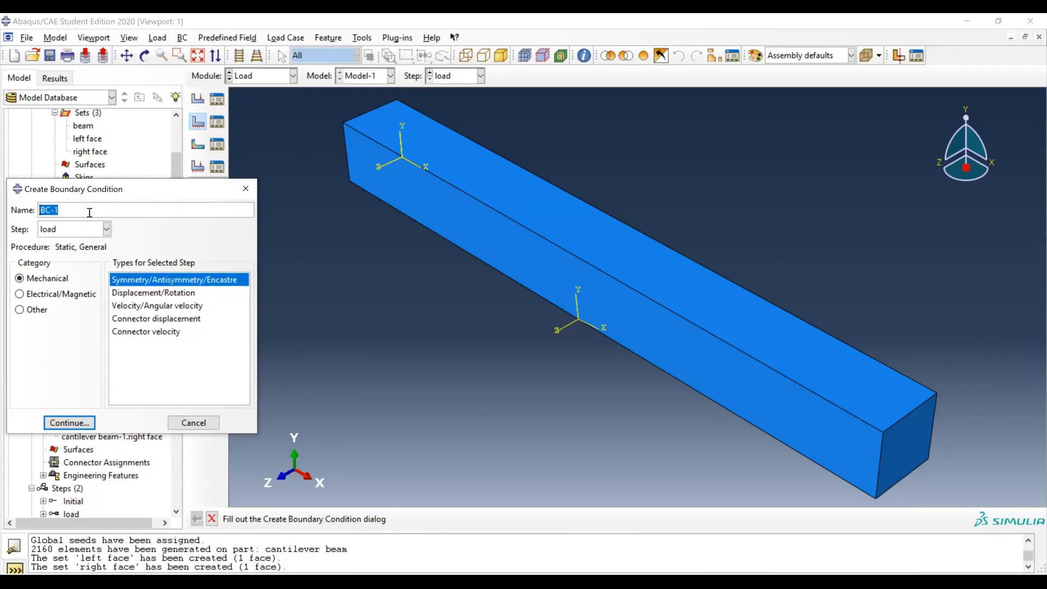
{"action": "type", "text": "fix left face"}
{"action": "left_click", "coordinate": [90, 425]}
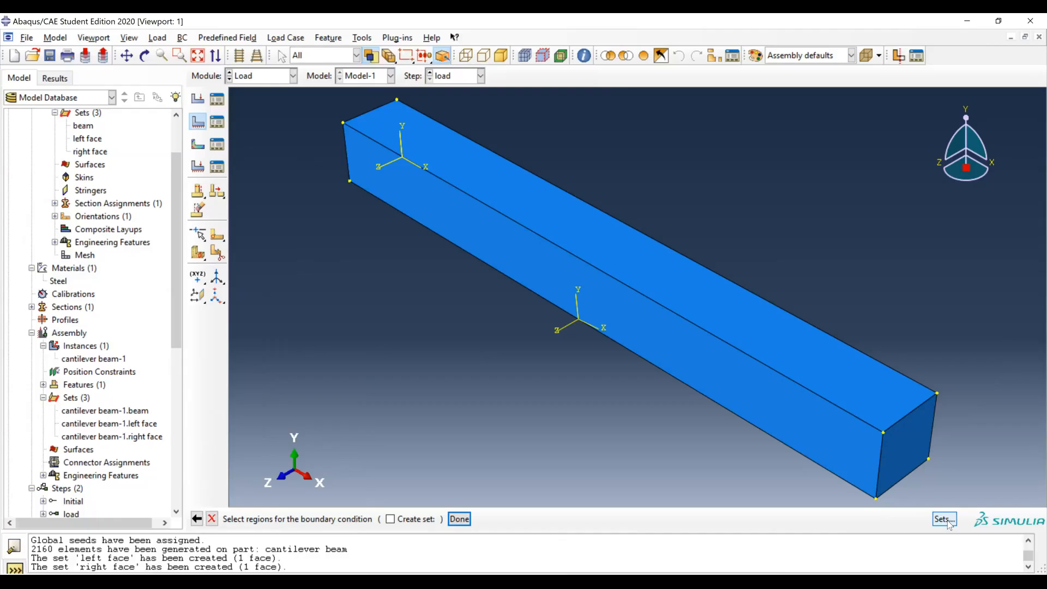
Step: Apply the boundary condition to the set cantilever beam-1.left face as PINNED (U1 = U2 = U3 = 0)
{"action": "left_click", "coordinate": [947, 520]}
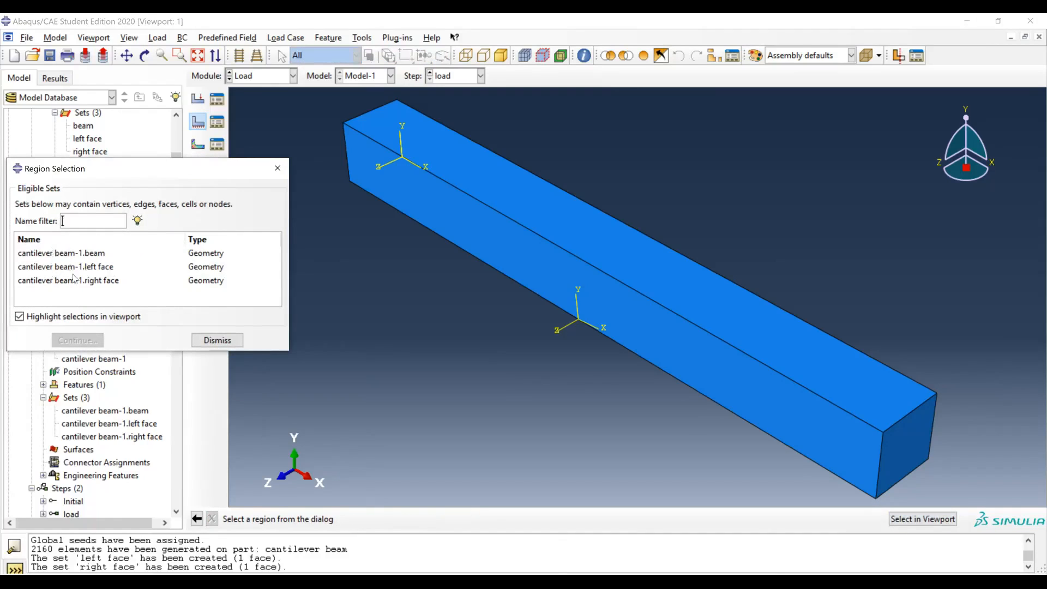
{"action": "left_click", "coordinate": [101, 269]}
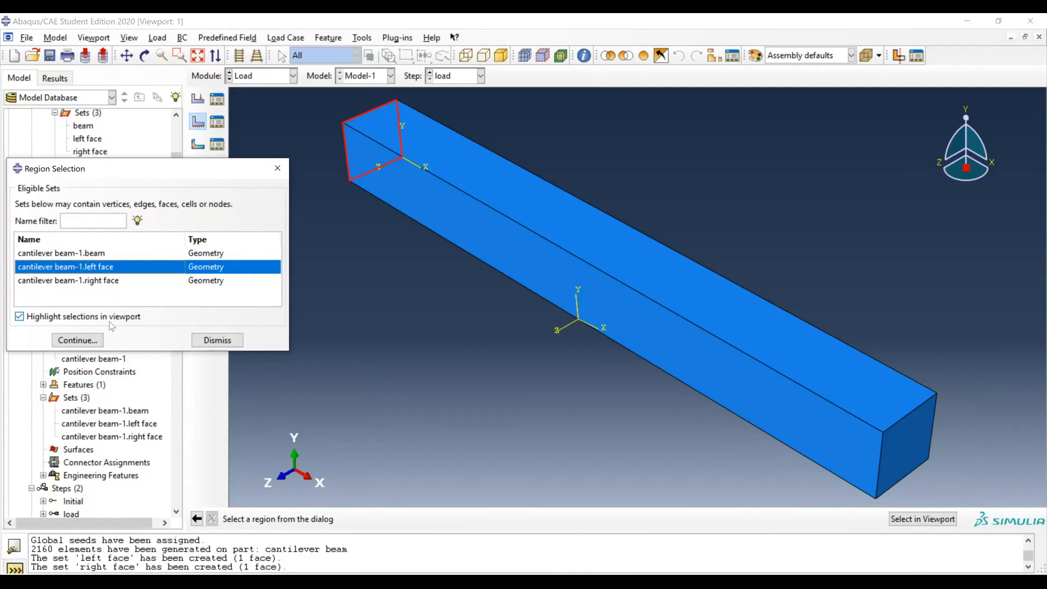
{"action": "left_click", "coordinate": [66, 345]}
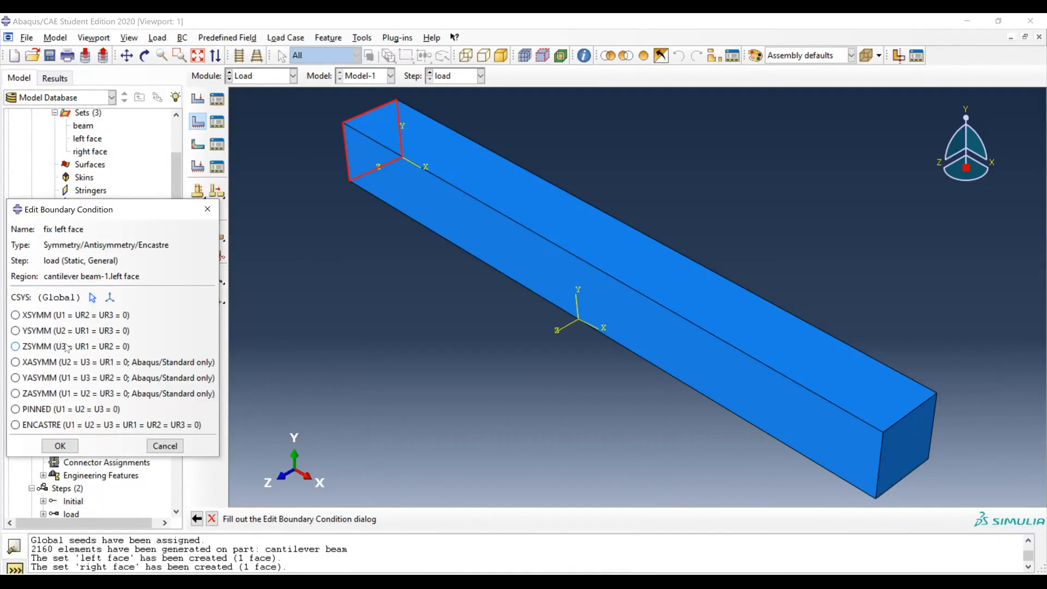
{"action": "left_click", "coordinate": [69, 411]}
{"action": "left_click", "coordinate": [67, 445]}
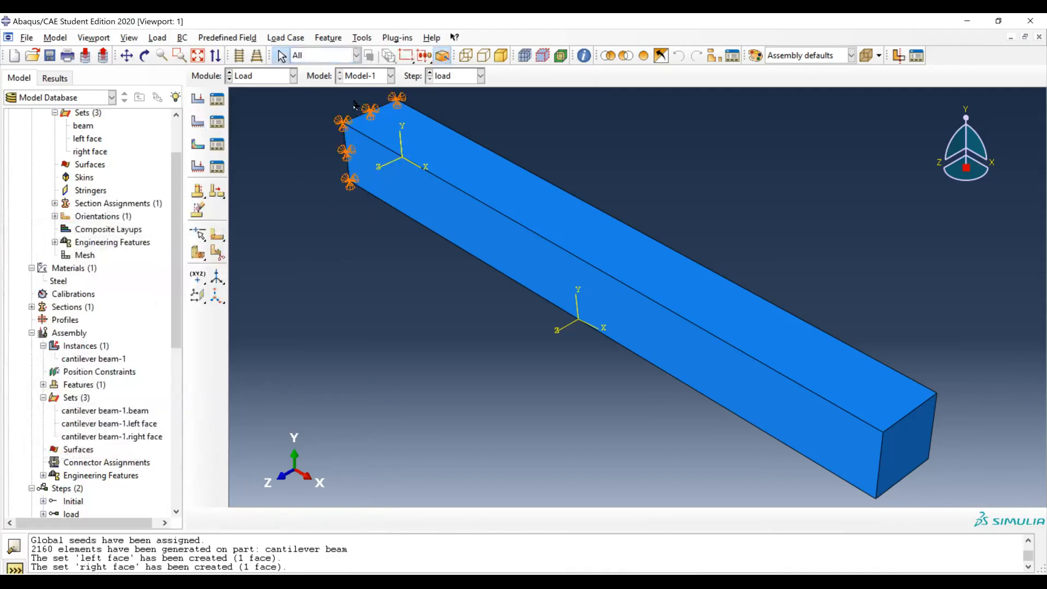
Step: Start a Displacement/Rotation boundary condition named displace right face in the load step
{"action": "left_click", "coordinate": [201, 124]}
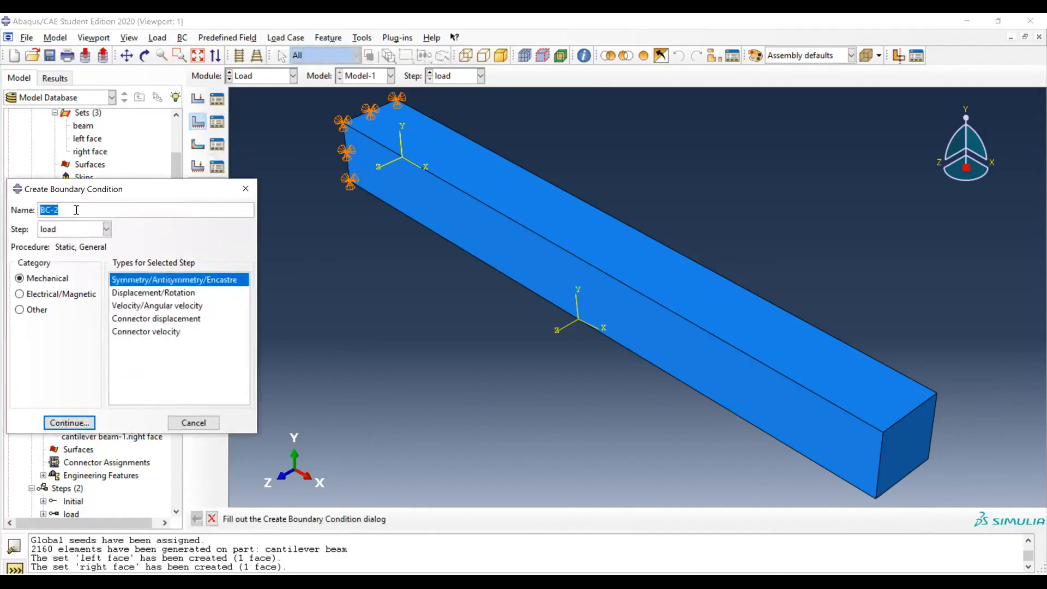
{"action": "type", "text": "displace right face"}
{"action": "left_click", "coordinate": [89, 229]}
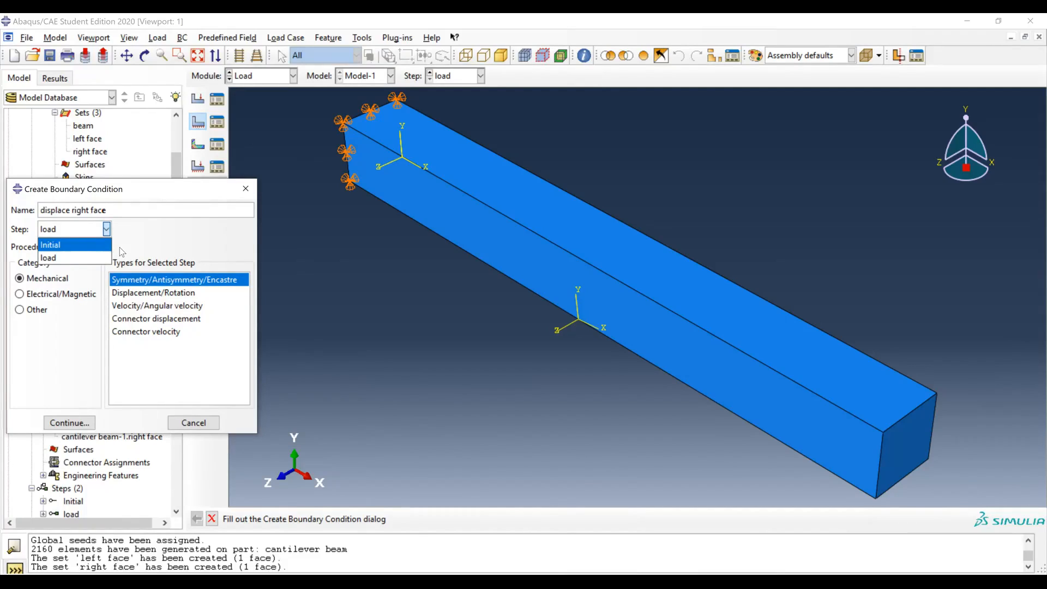
{"action": "left_click", "coordinate": [76, 258]}
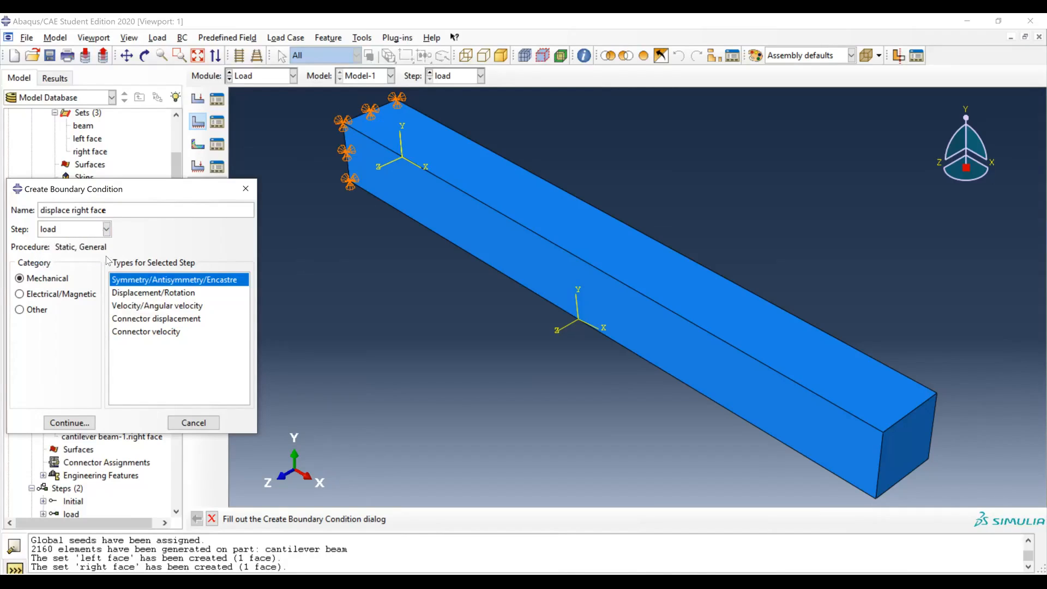
{"action": "left_click", "coordinate": [142, 293]}
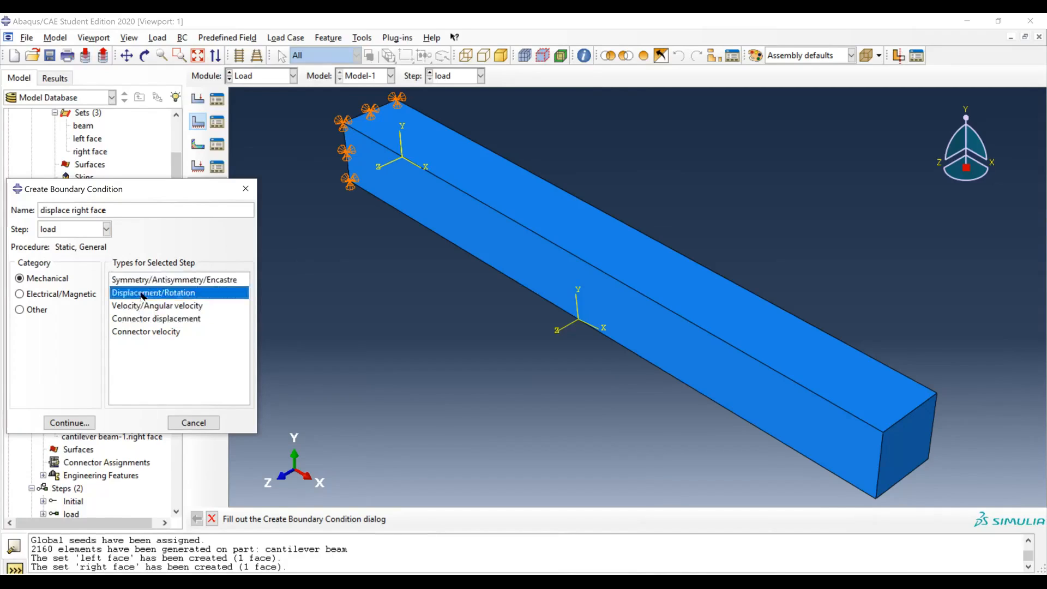
{"action": "left_click", "coordinate": [82, 423]}
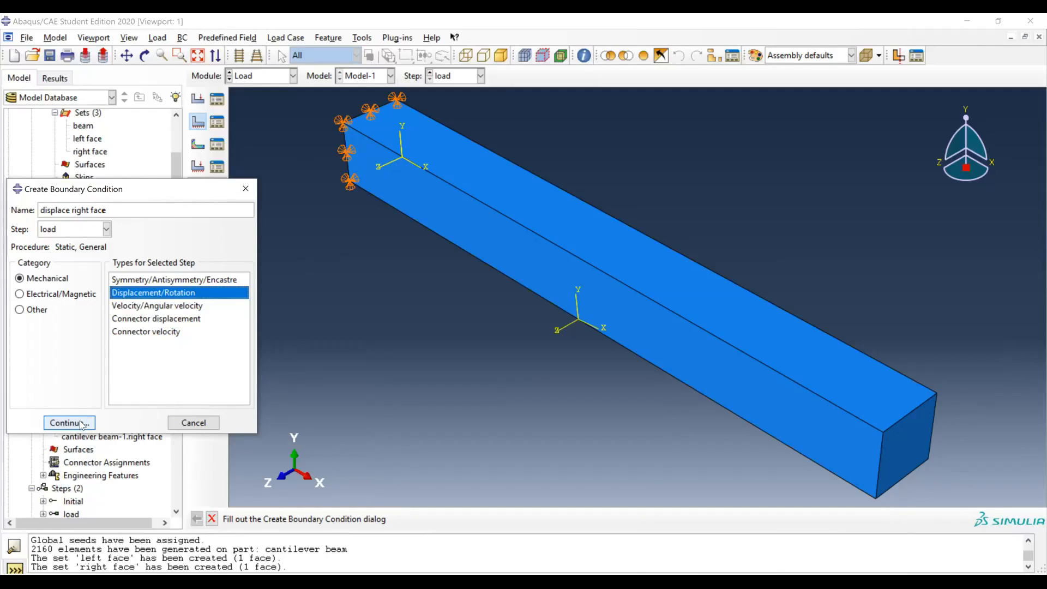
Step: Apply the displacement condition to the set cantilever beam-1.right face with U2 set to -10
{"action": "left_click", "coordinate": [119, 282]}
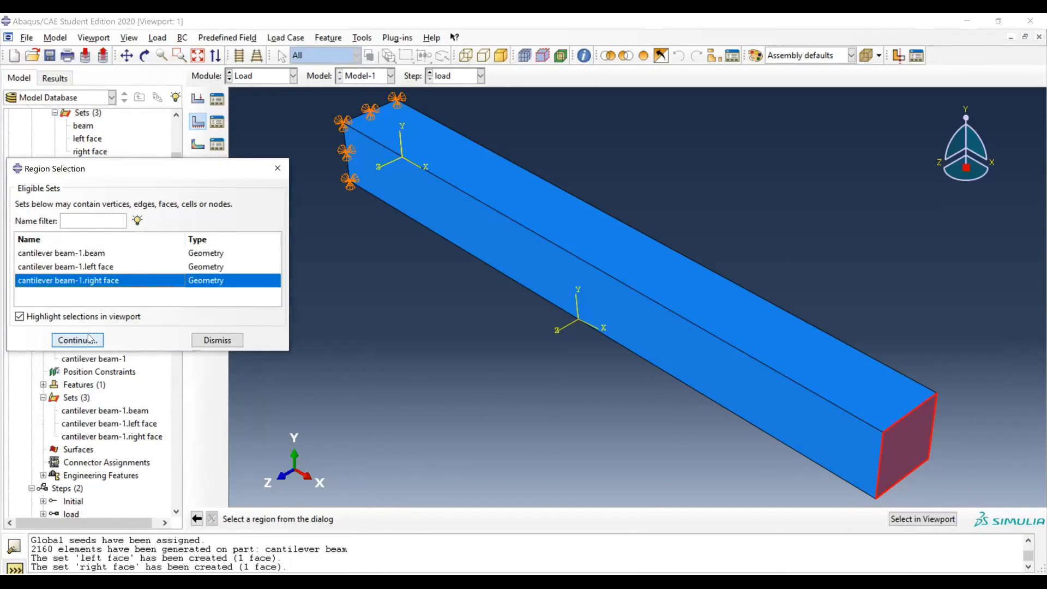
{"action": "left_click", "coordinate": [77, 339]}
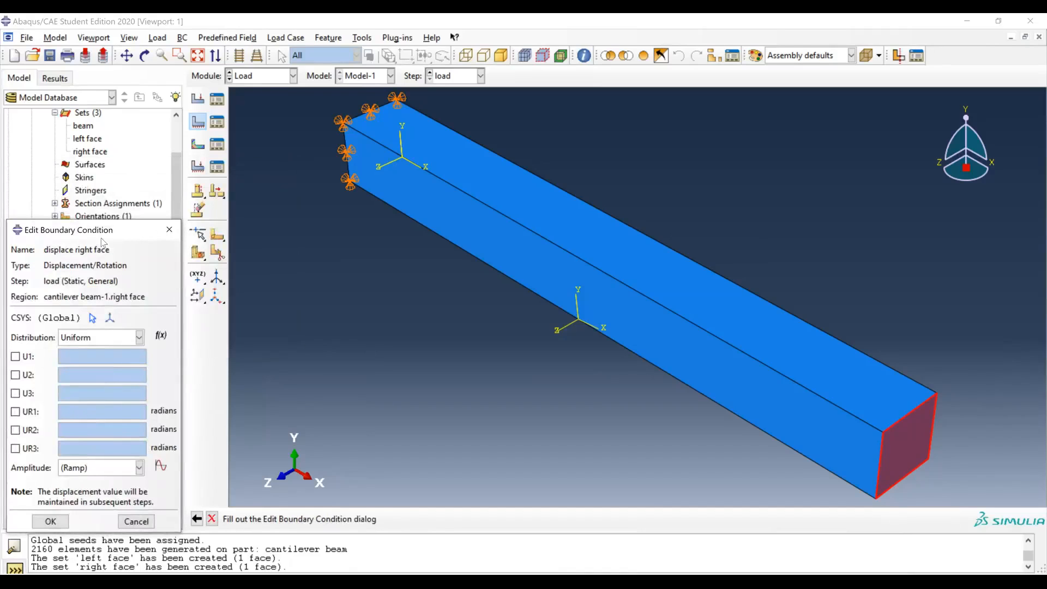
{"action": "left_click_drag", "start_coordinate": [112, 231], "coordinate": [199, 116]}
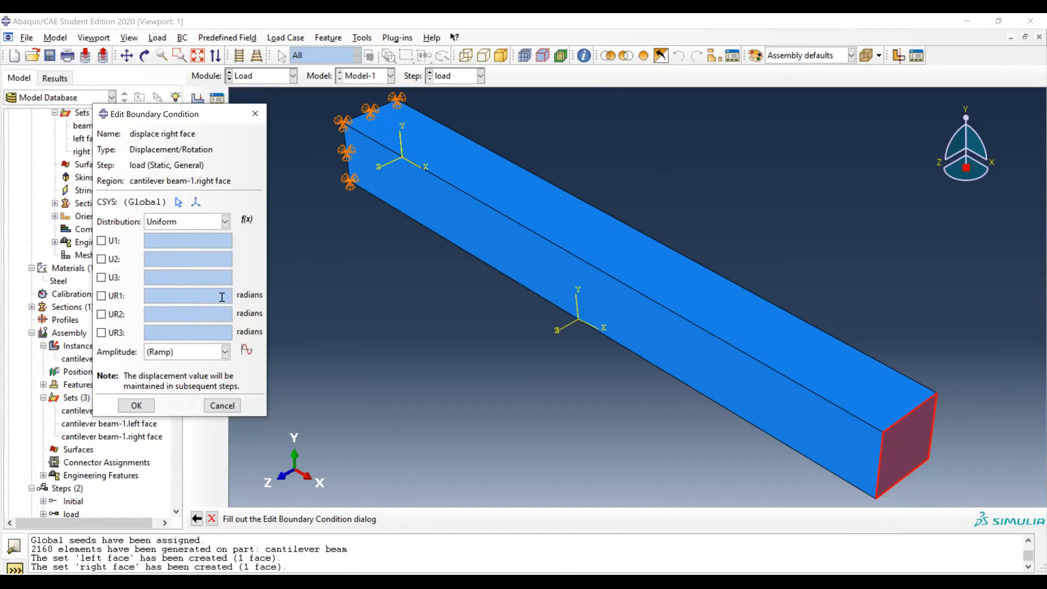
{"action": "left_click", "coordinate": [100, 260]}
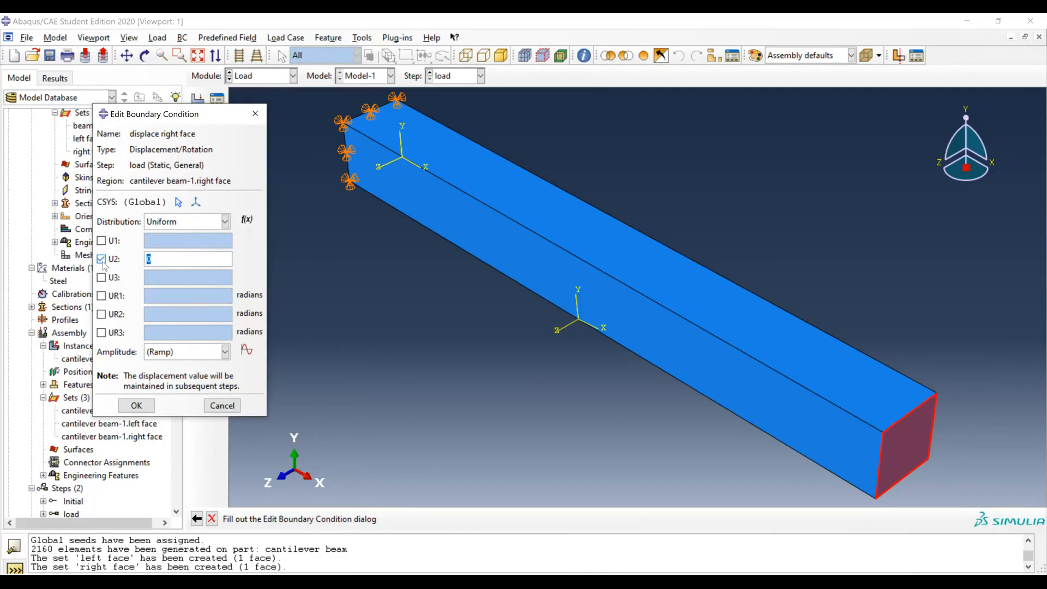
{"action": "type", "text": "-10"}
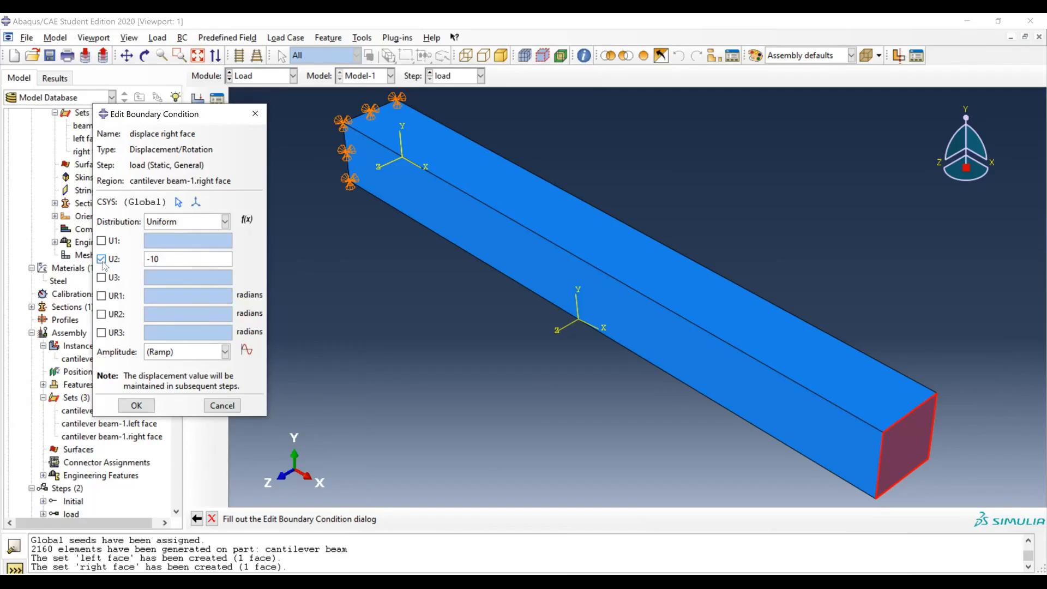
{"action": "left_click", "coordinate": [136, 406]}
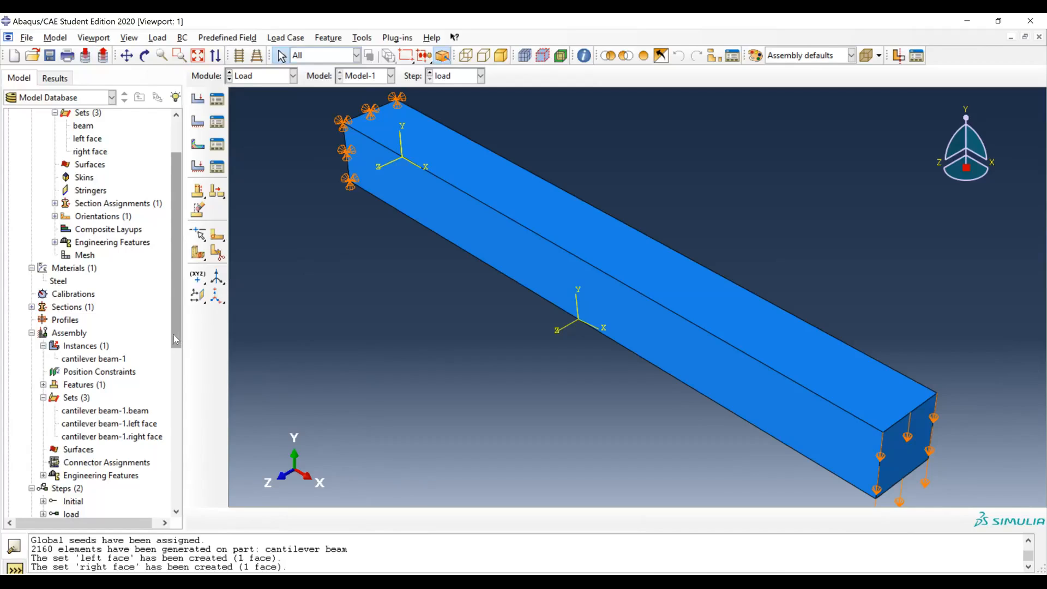
Step: Expand the field output requests in the model tree and open F-Output-1 for editing
{"action": "left_click_drag", "start_coordinate": [174, 335], "coordinate": [179, 418]}
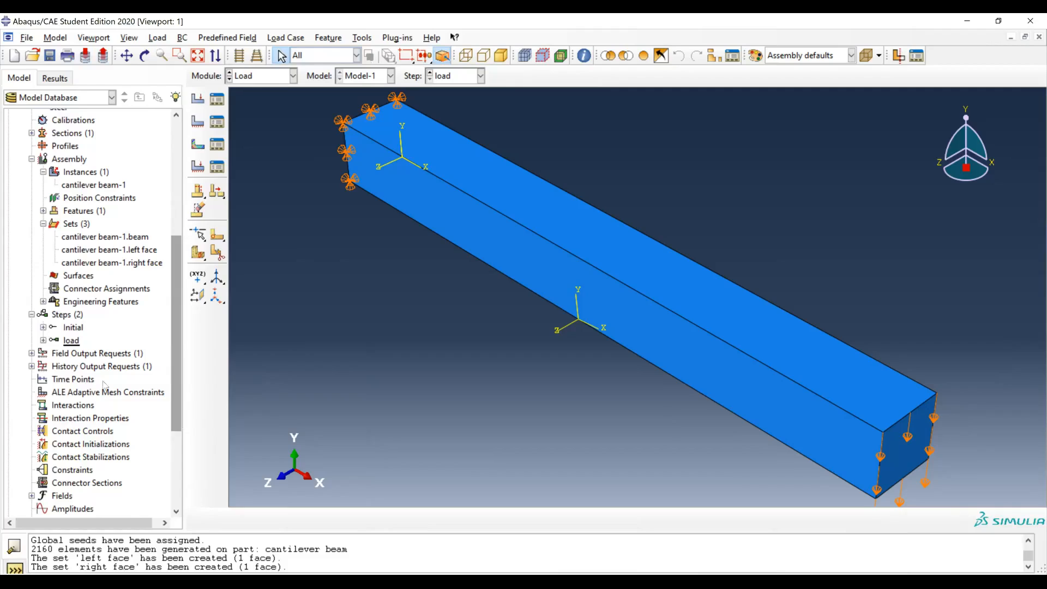
{"action": "left_click", "coordinate": [32, 354]}
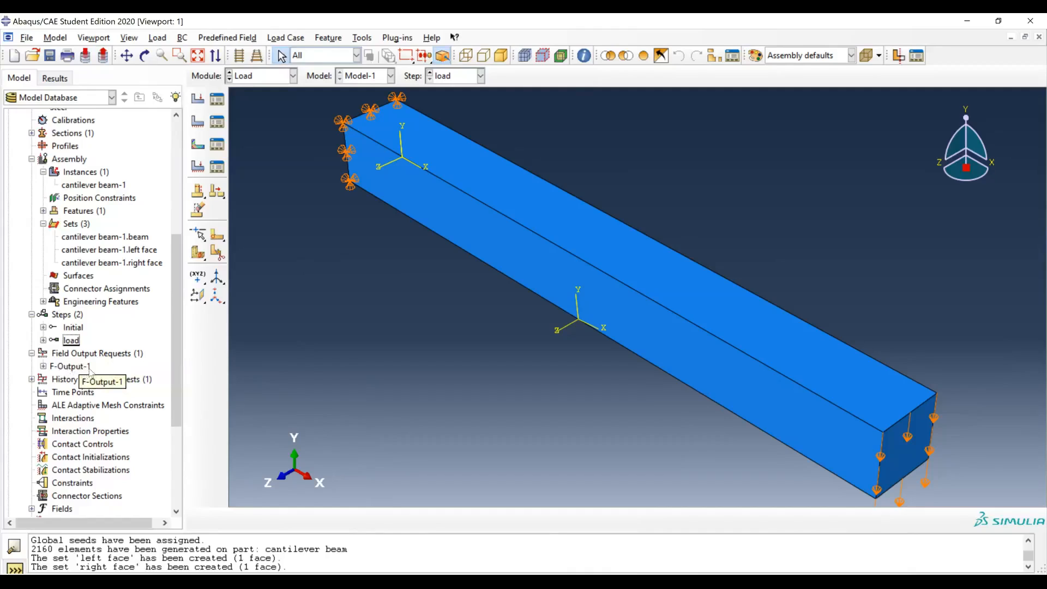
{"action": "double_click", "coordinate": [72, 366]}
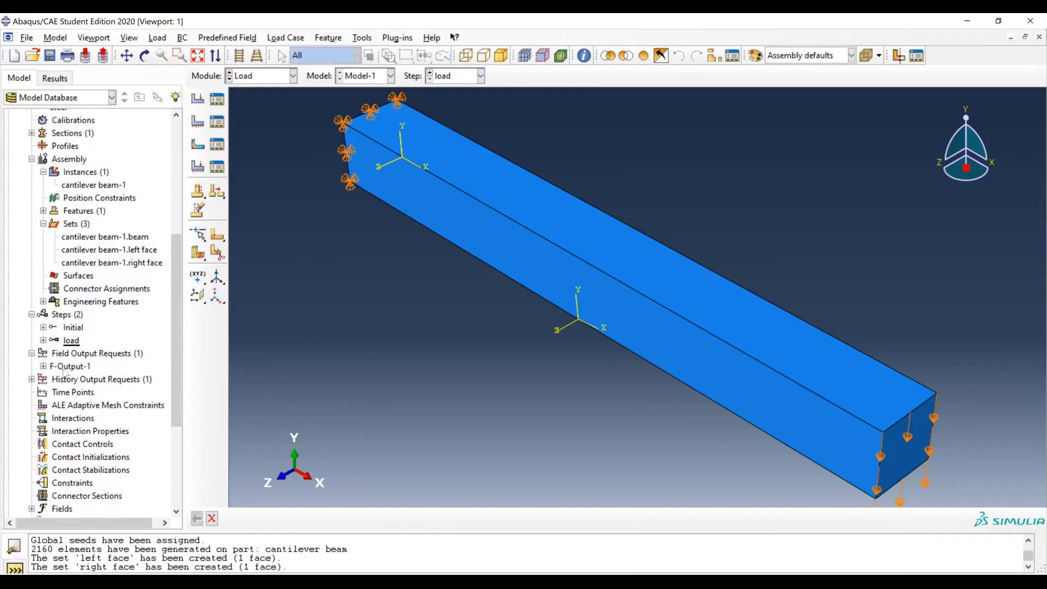
{"action": "right_click", "coordinate": [66, 370]}
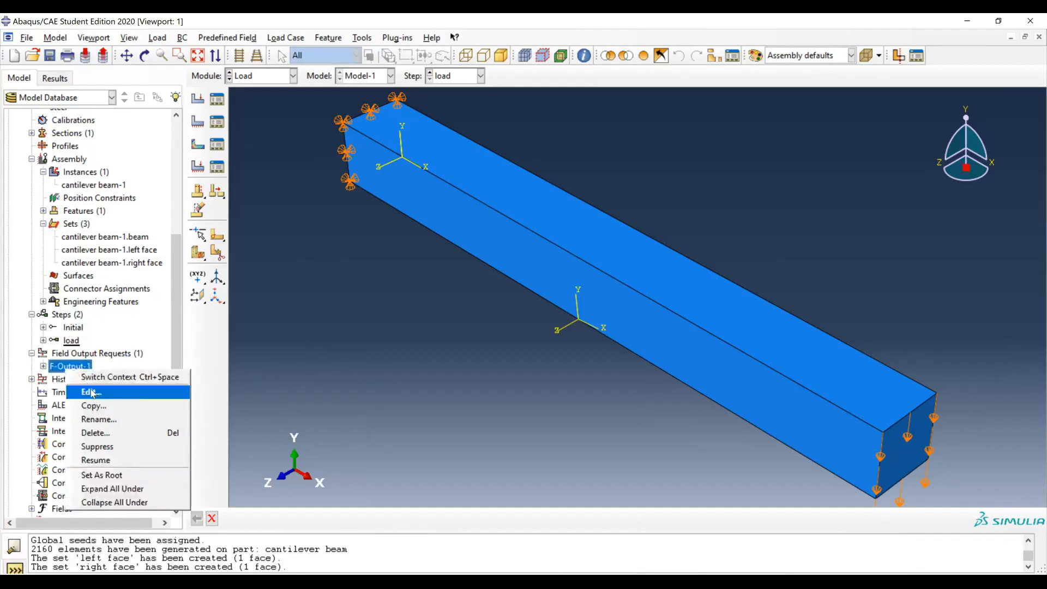
{"action": "left_click", "coordinate": [92, 393]}
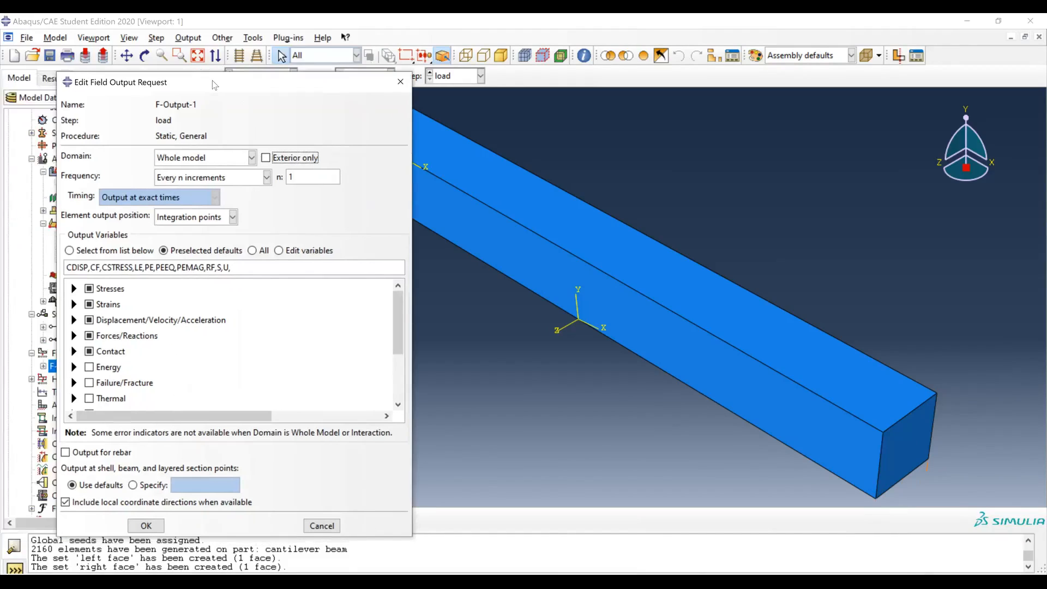
Step: Examine the stress output variables available for F-Output-1, from stress components and invariants to the stress potential function
{"action": "left_click", "coordinate": [74, 289]}
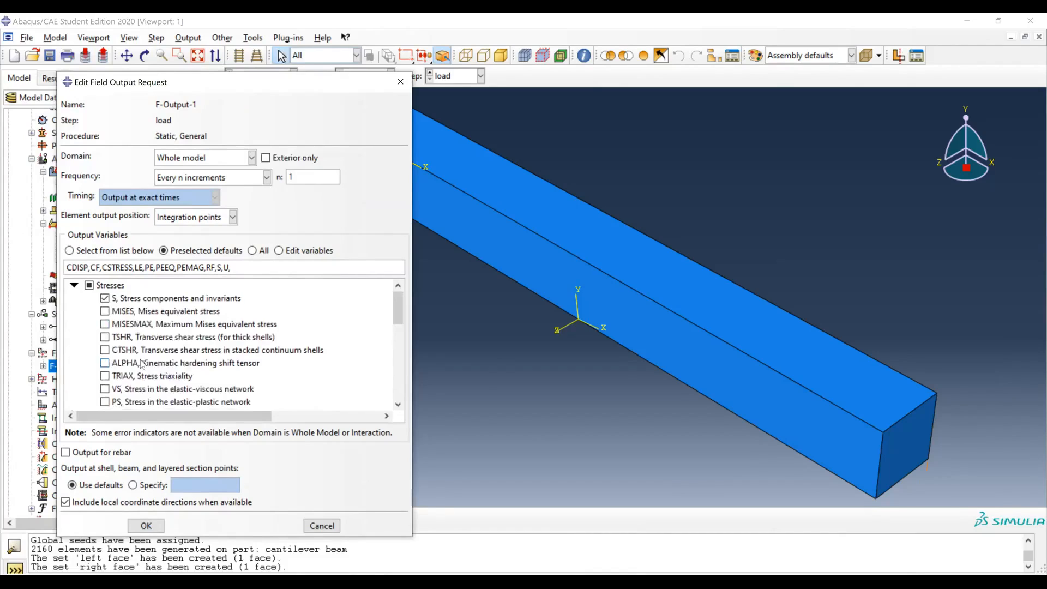
{"action": "scroll", "coordinate": [141, 364], "scroll_direction": "down", "scroll_amount": 1}
{"action": "scroll", "coordinate": [140, 364], "scroll_direction": "down", "scroll_amount": 4}
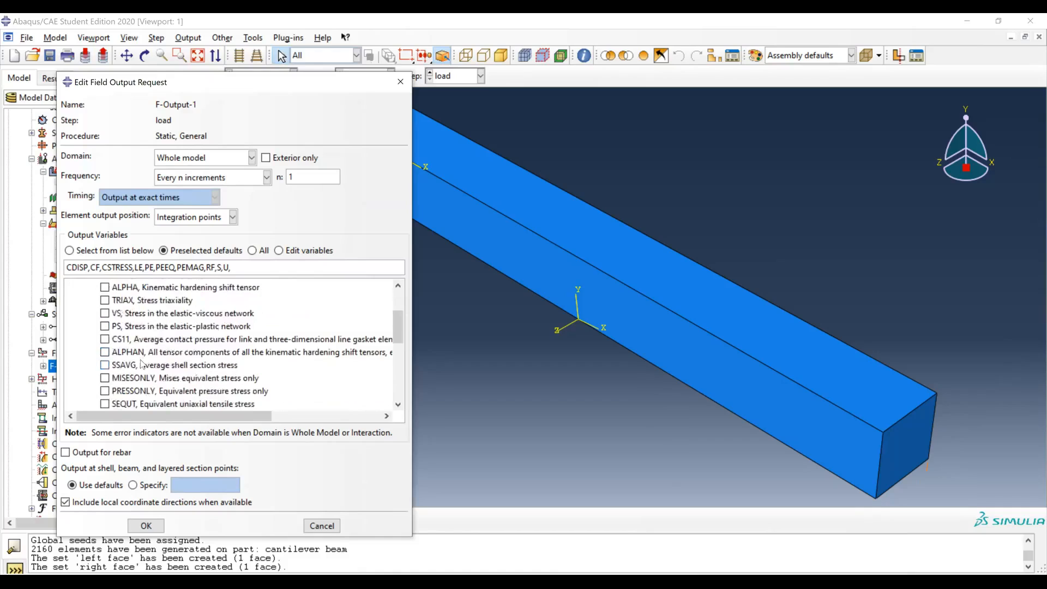
{"action": "scroll", "coordinate": [141, 364], "scroll_direction": "up", "scroll_amount": 5}
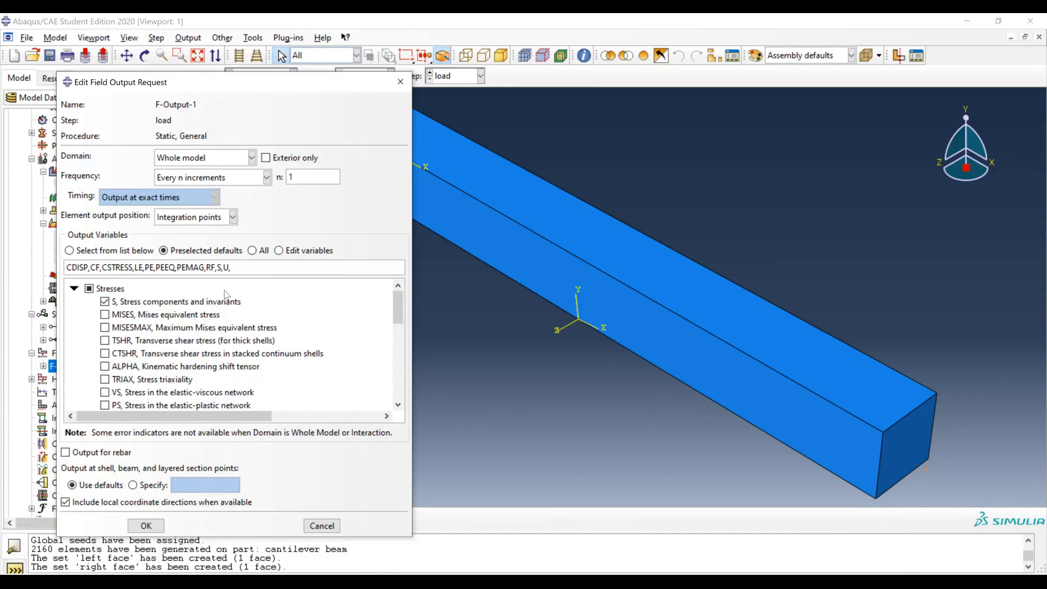
{"action": "scroll", "coordinate": [236, 313], "scroll_direction": "down", "scroll_amount": 1}
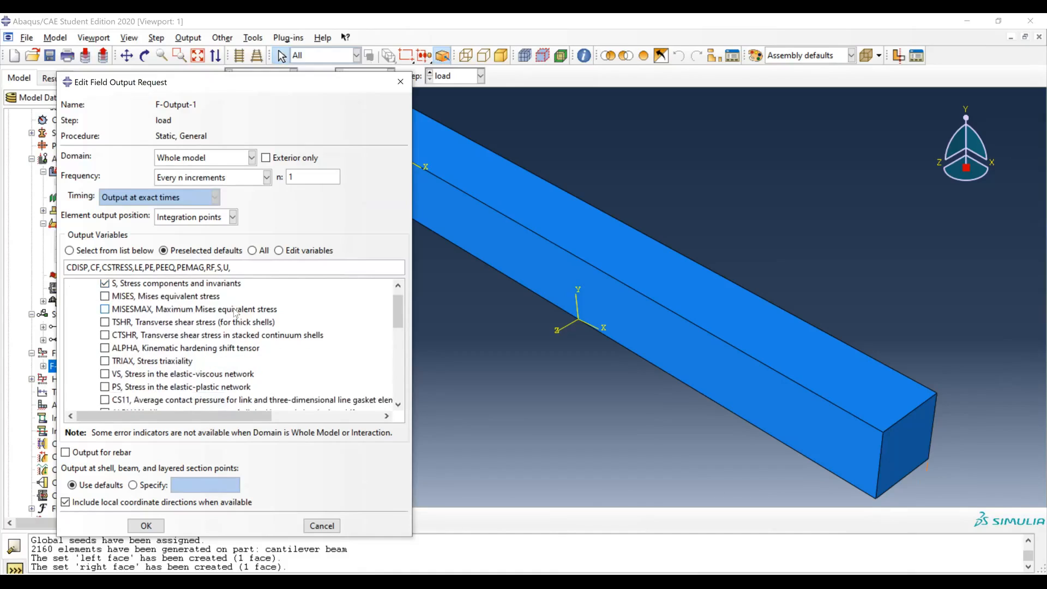
{"action": "scroll", "coordinate": [236, 313], "scroll_direction": "up", "scroll_amount": 1}
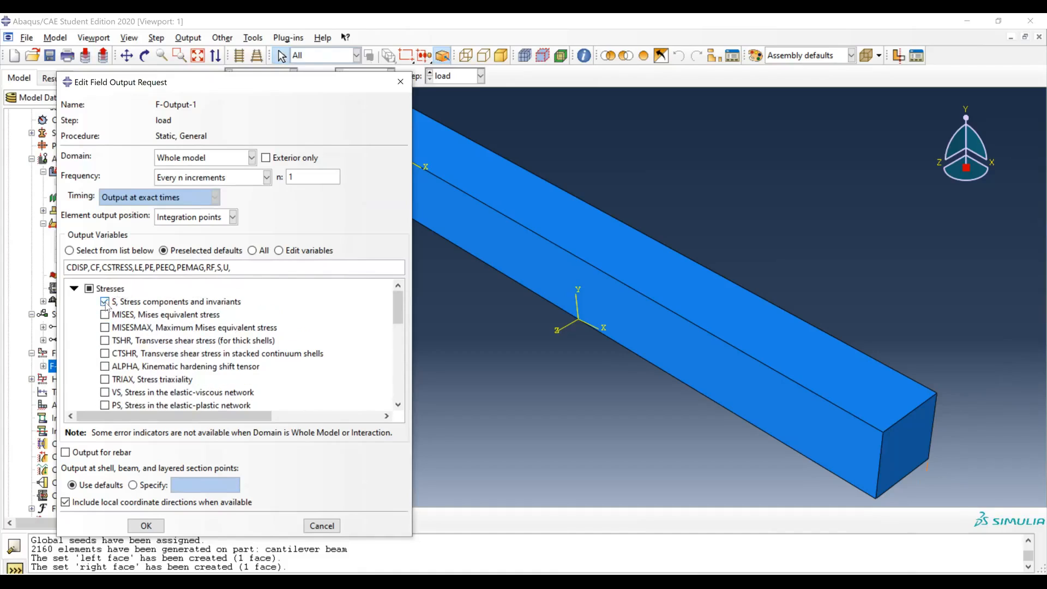
{"action": "scroll", "coordinate": [172, 342], "scroll_direction": "down", "scroll_amount": 7}
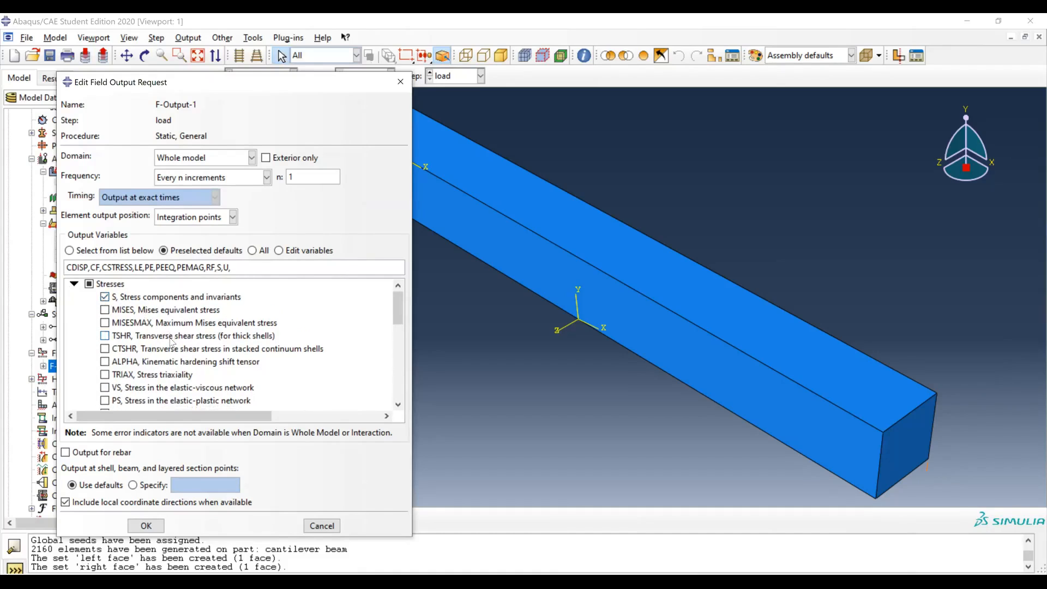
{"action": "scroll", "coordinate": [172, 342], "scroll_direction": "down", "scroll_amount": 1}
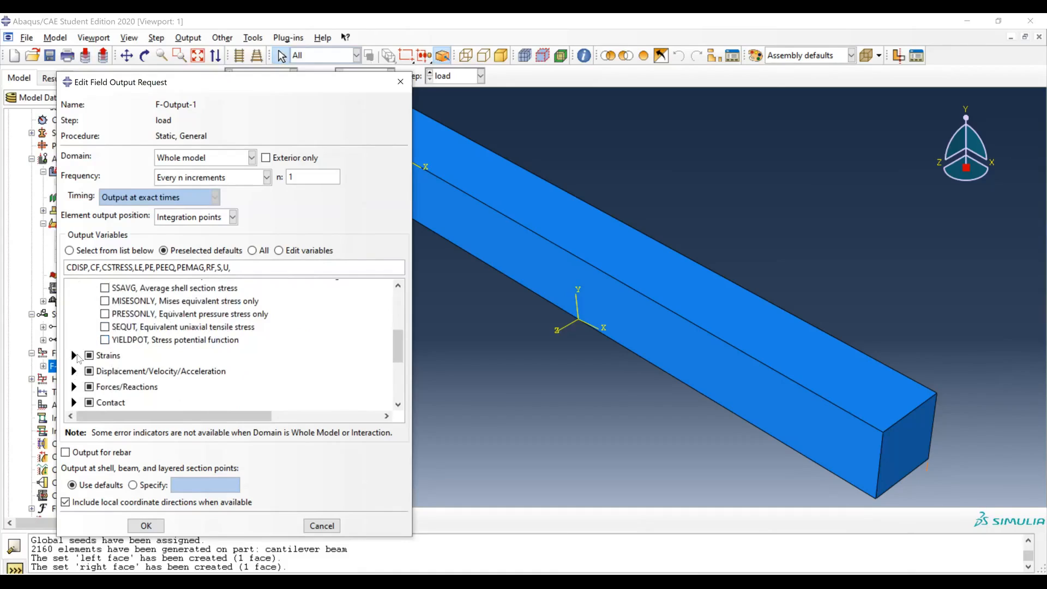
Step: Exclude the plastic strain variables PE, PEEQ and PEMAG from the field output request's strains
{"action": "left_click", "coordinate": [74, 356]}
{"action": "scroll", "coordinate": [216, 376], "scroll_direction": "down", "scroll_amount": 2}
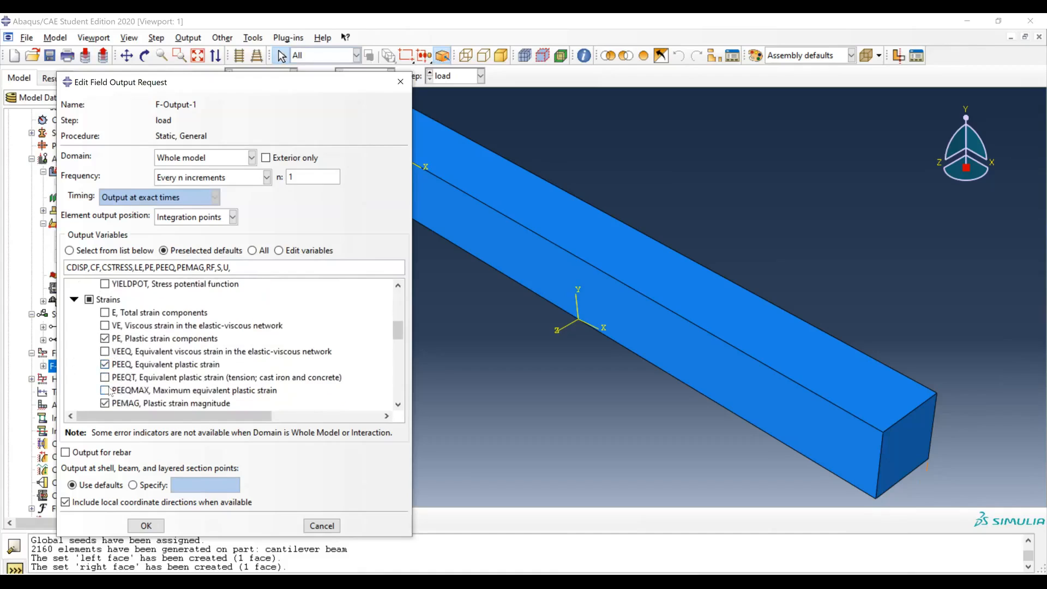
{"action": "scroll", "coordinate": [109, 391], "scroll_direction": "down", "scroll_amount": 2}
{"action": "left_click", "coordinate": [105, 313]}
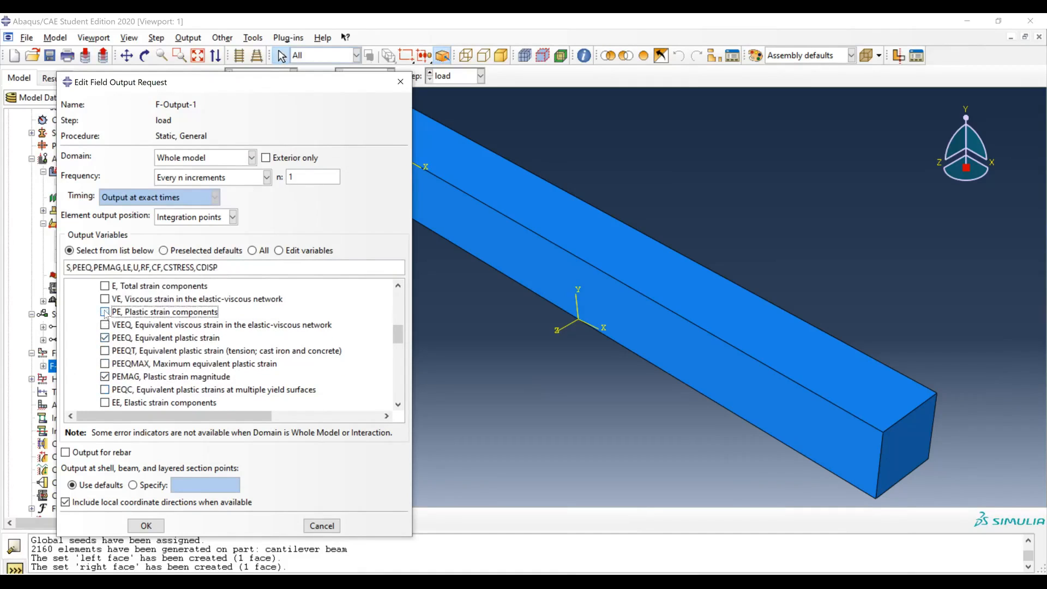
{"action": "left_click", "coordinate": [106, 339]}
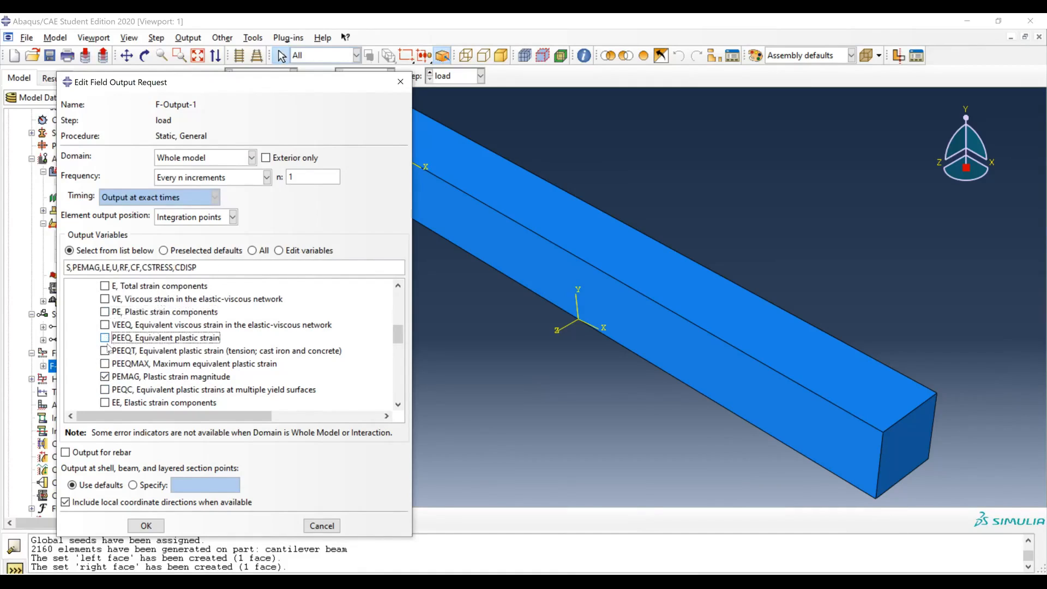
{"action": "left_click", "coordinate": [106, 377]}
Step: Add elastic strain components (EE) to the requested strains and exclude logarithmic strain components (LE)
{"action": "scroll", "coordinate": [106, 377], "scroll_direction": "down", "scroll_amount": 2}
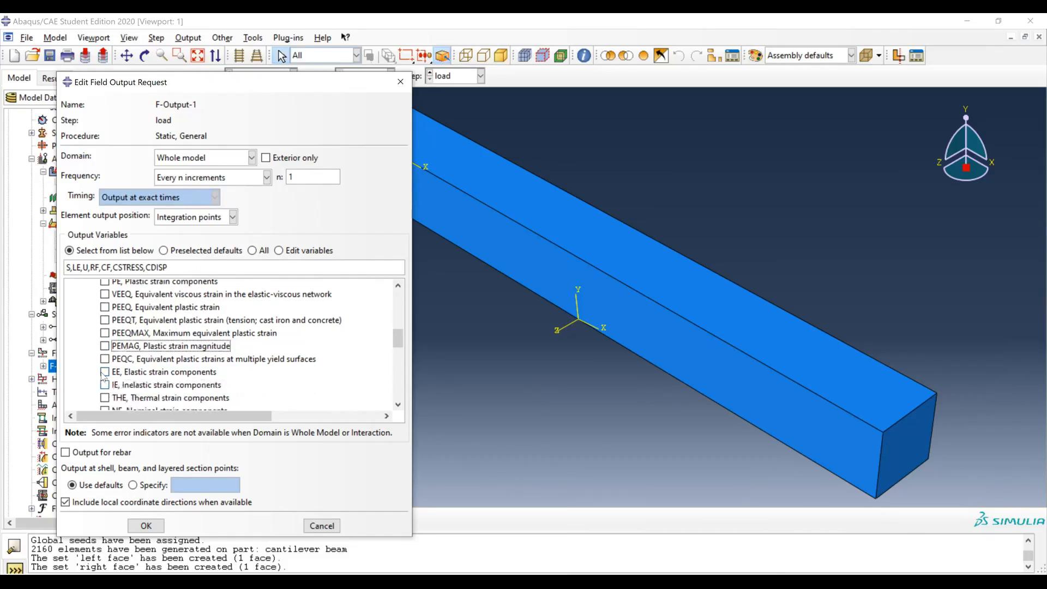
{"action": "left_click", "coordinate": [105, 372]}
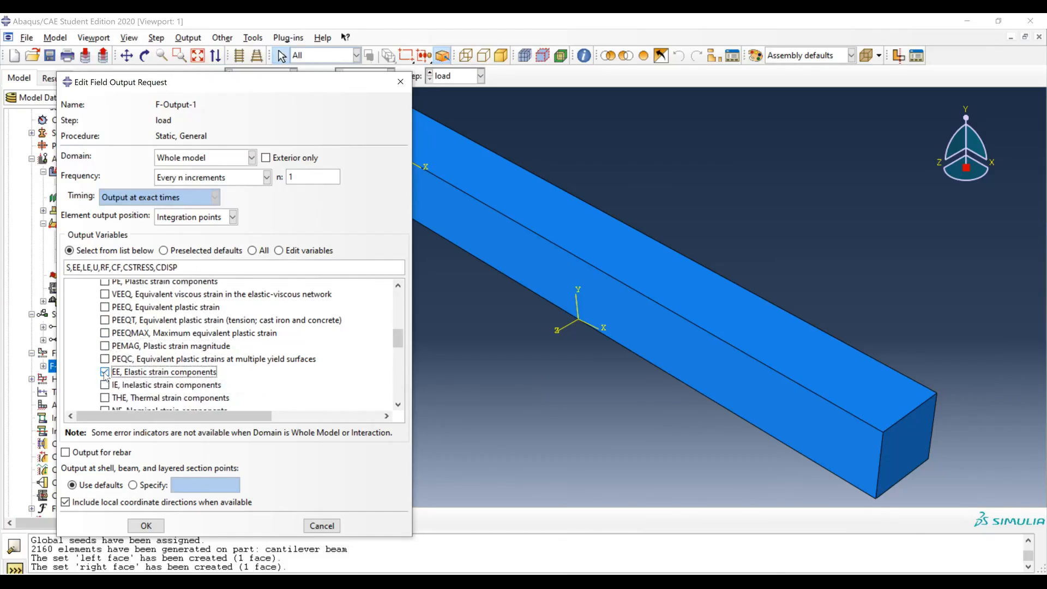
{"action": "scroll", "coordinate": [165, 387], "scroll_direction": "down", "scroll_amount": 5}
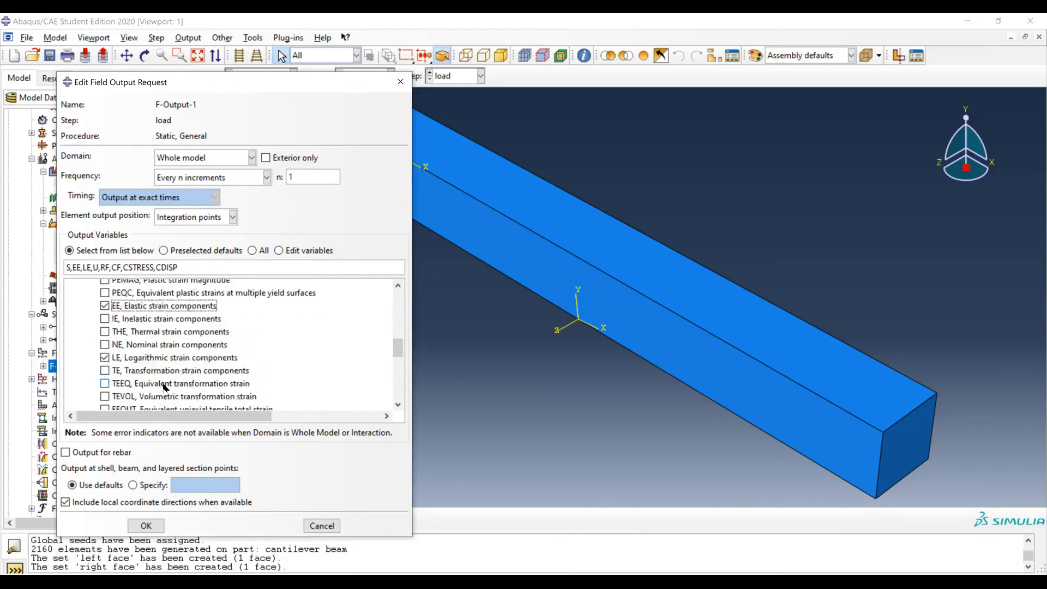
{"action": "scroll", "coordinate": [165, 387], "scroll_direction": "down", "scroll_amount": 6}
{"action": "left_click", "coordinate": [106, 284]}
Step: Review the displacement variables and exclude concentrated forces and moments (CF) from the requested forces and reactions
{"action": "scroll", "coordinate": [147, 367], "scroll_direction": "down", "scroll_amount": 10}
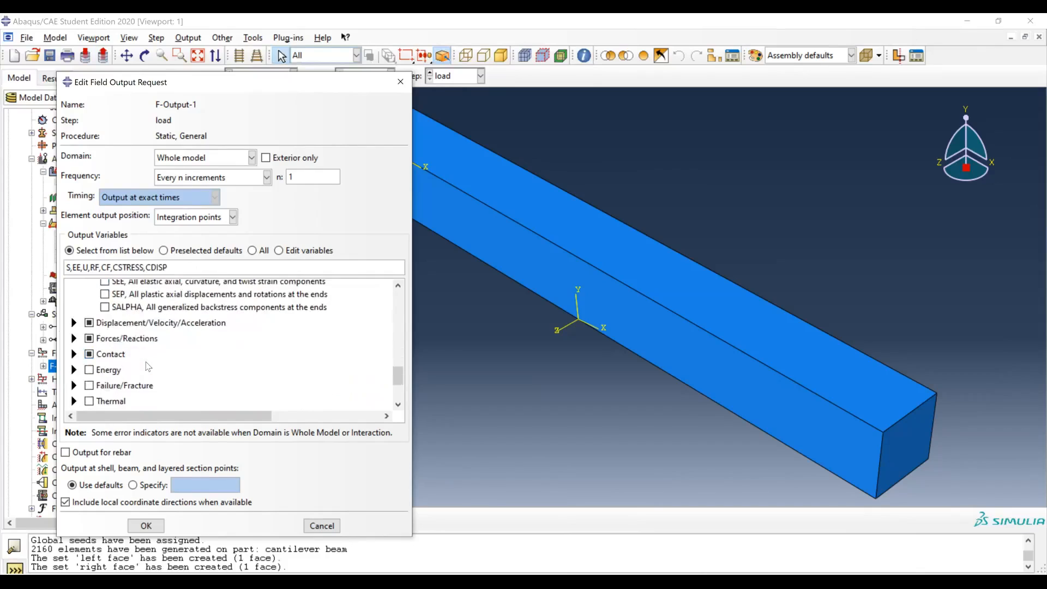
{"action": "left_click", "coordinate": [74, 303]}
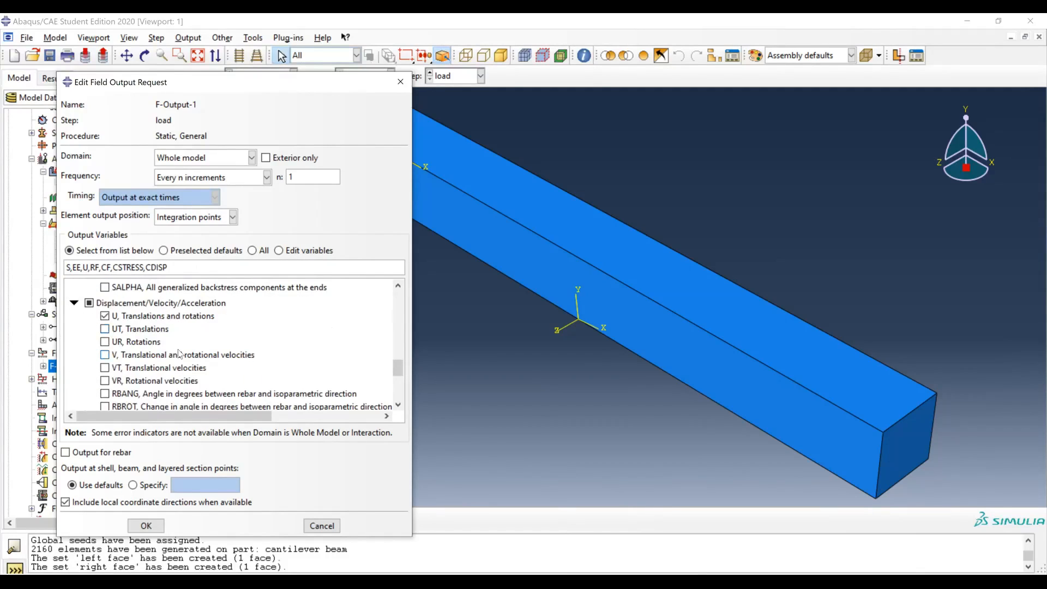
{"action": "scroll", "coordinate": [203, 339], "scroll_direction": "down", "scroll_amount": 1}
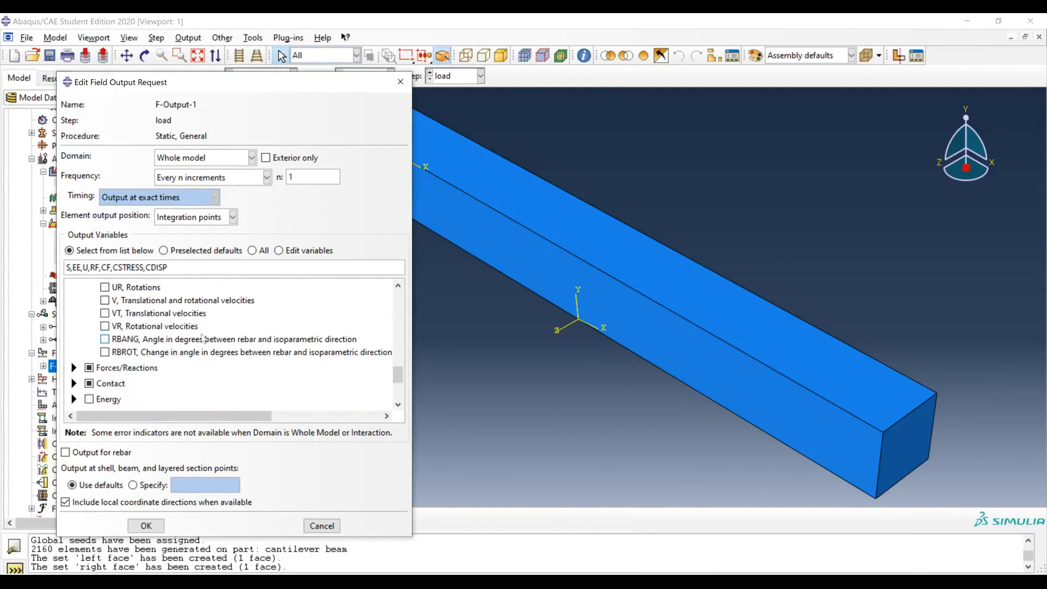
{"action": "left_click", "coordinate": [75, 368]}
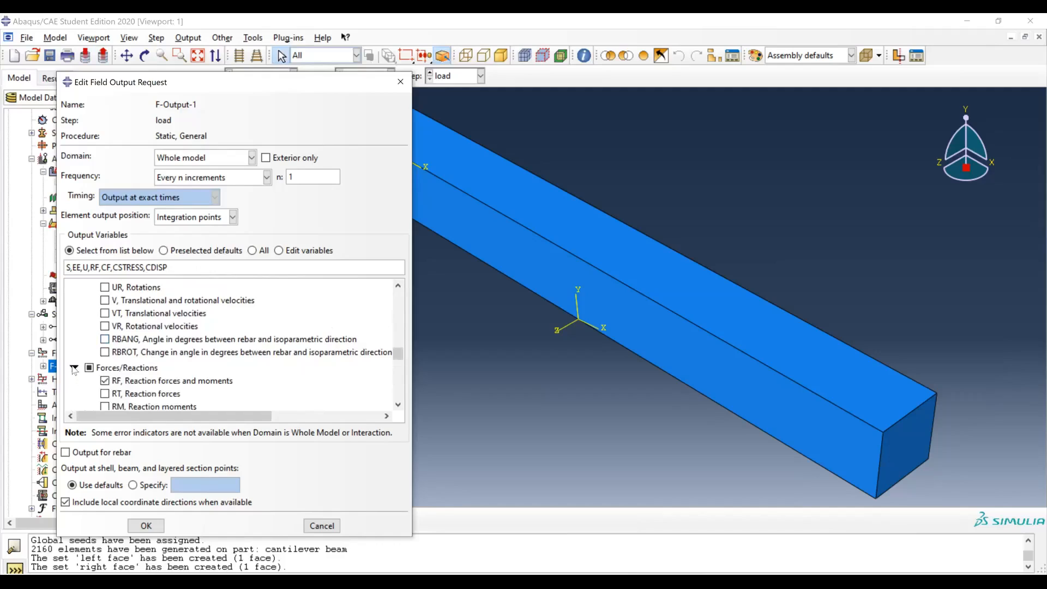
{"action": "scroll", "coordinate": [155, 375], "scroll_direction": "down", "scroll_amount": 2}
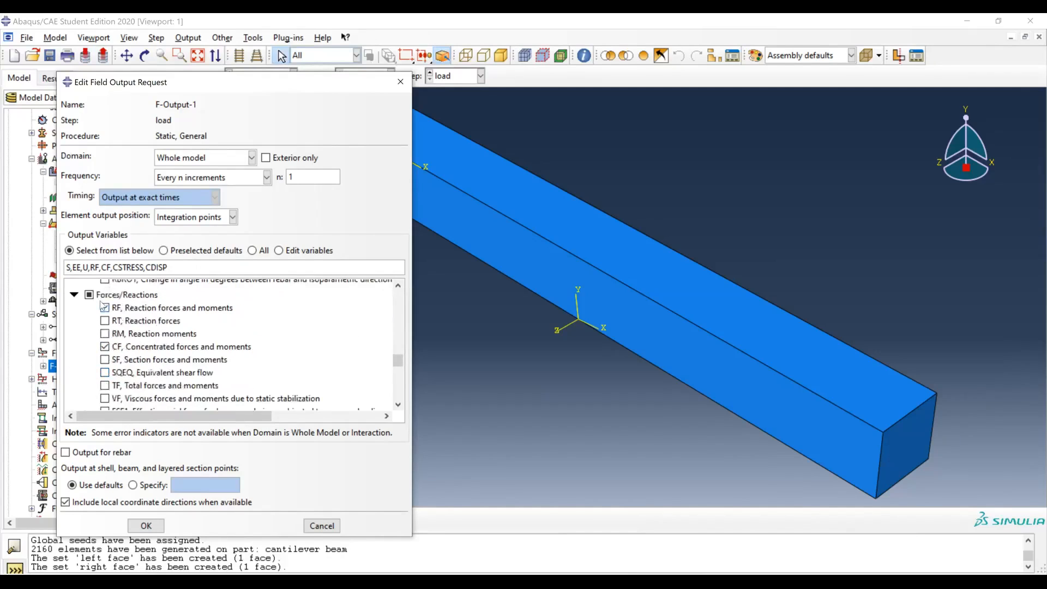
{"action": "left_click", "coordinate": [105, 347]}
Step: Exclude all contact output variables, including CSTRESS and CDISP, from the field output request and collapse the Contact group
{"action": "scroll", "coordinate": [153, 362], "scroll_direction": "down", "scroll_amount": 2}
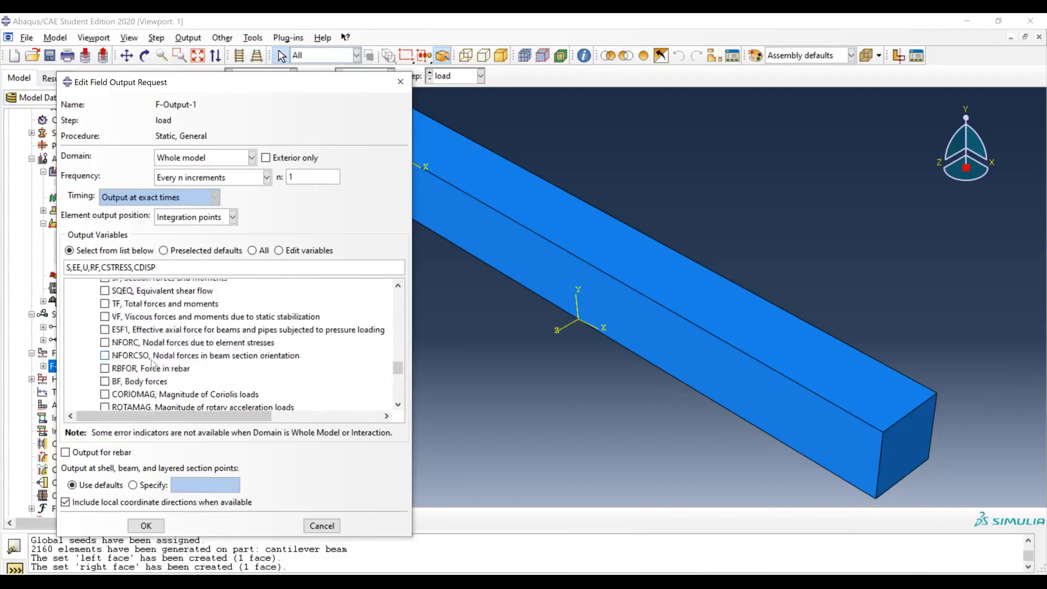
{"action": "scroll", "coordinate": [152, 363], "scroll_direction": "down", "scroll_amount": 3}
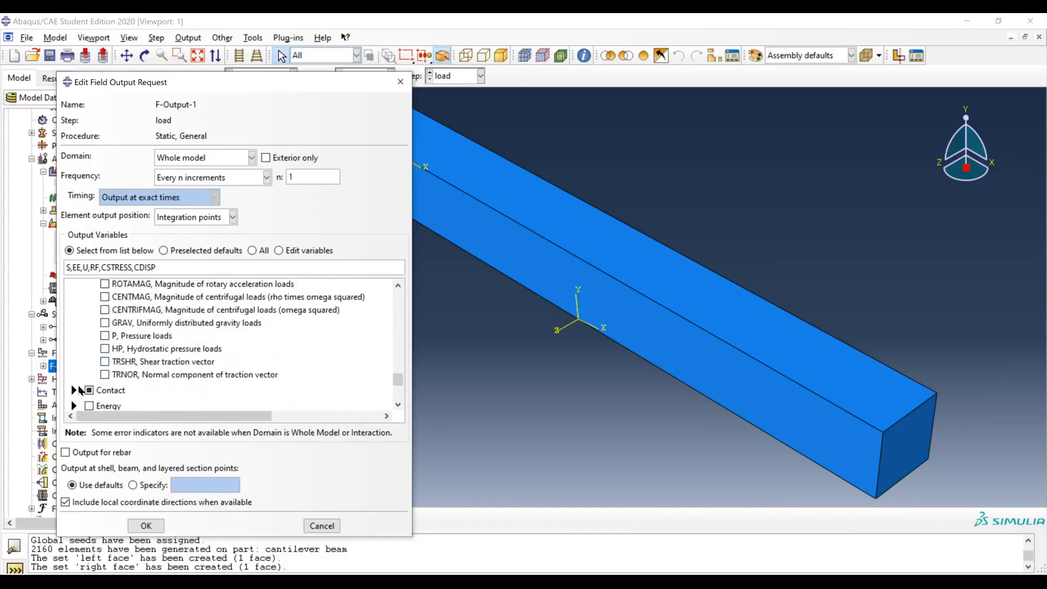
{"action": "left_click", "coordinate": [74, 391]}
{"action": "scroll", "coordinate": [87, 338], "scroll_direction": "down", "scroll_amount": 2}
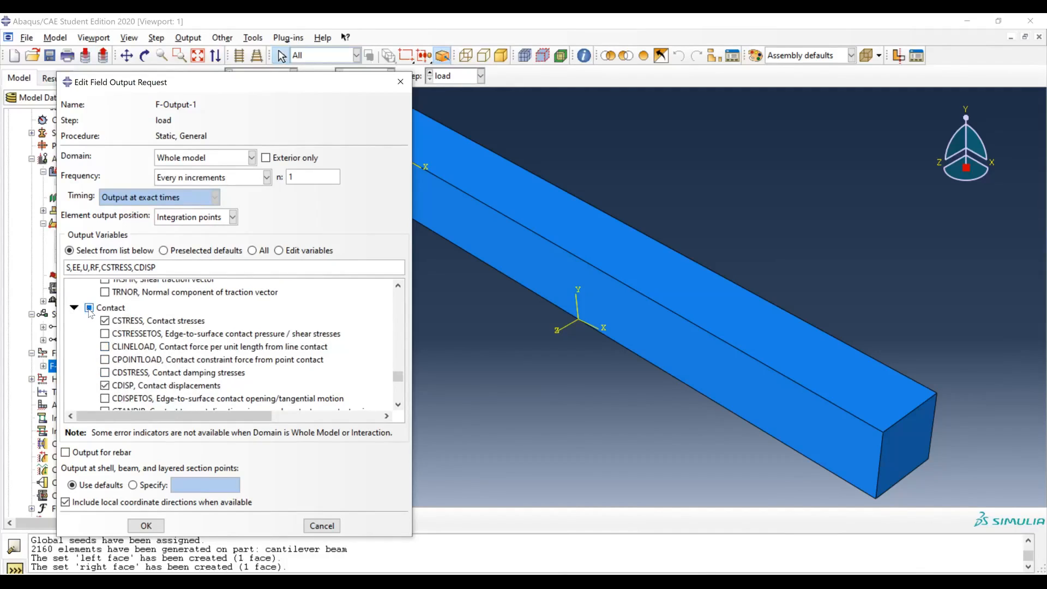
{"action": "left_click", "coordinate": [89, 308]}
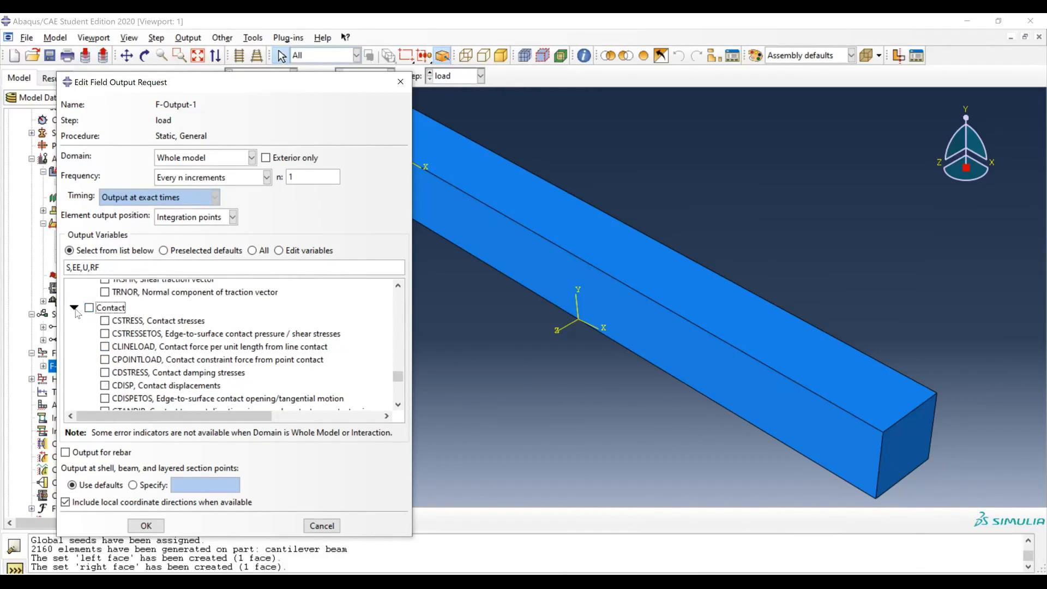
{"action": "left_click", "coordinate": [74, 308]}
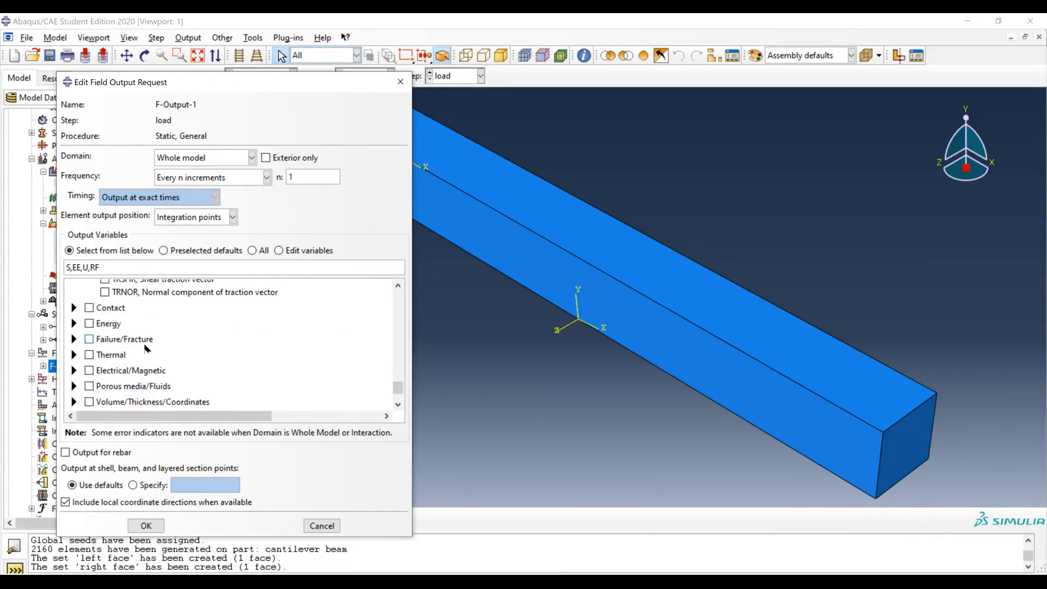
Step: Check the variable list and save F-Output-1 with only S, EE, U and RF requested
{"action": "scroll", "coordinate": [146, 350], "scroll_direction": "up", "scroll_amount": 3}
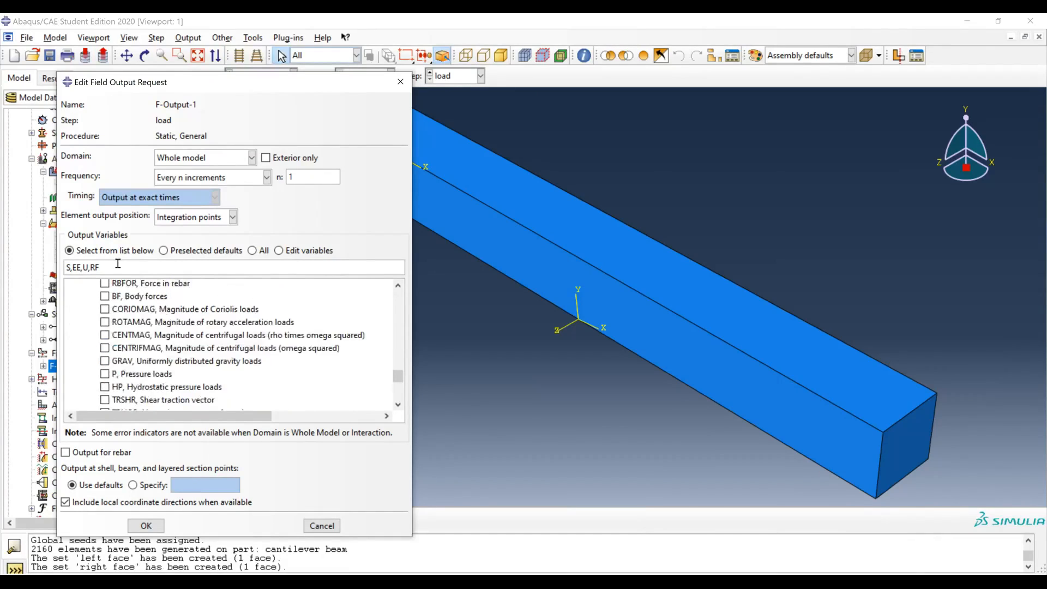
{"action": "left_click_drag", "start_coordinate": [108, 266], "coordinate": [64, 267]}
{"action": "left_click", "coordinate": [70, 268]}
{"action": "left_click", "coordinate": [146, 526]}
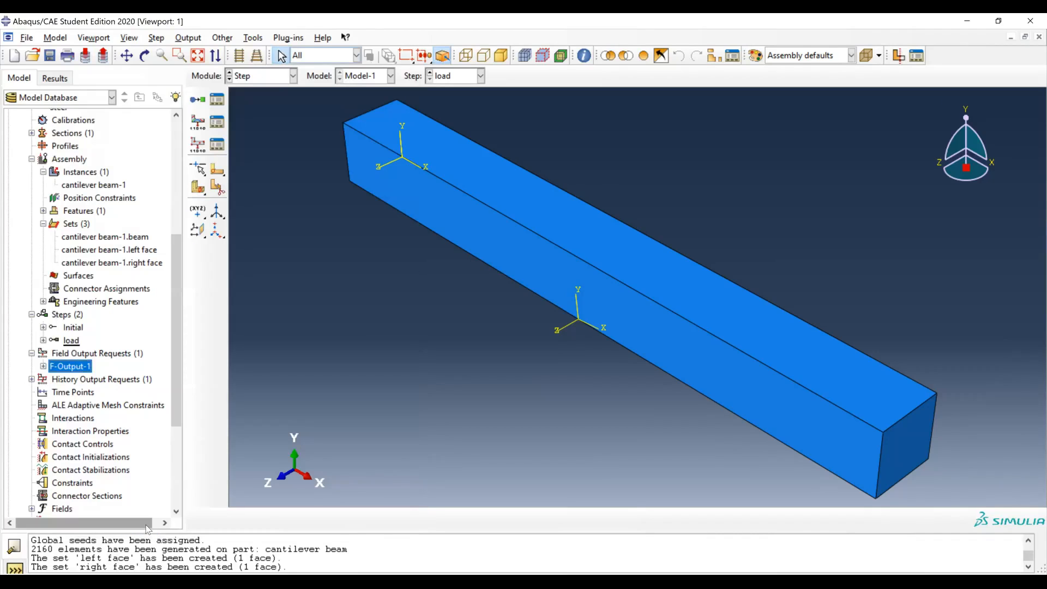
Step: Switch to the Job module and create a full analysis job named beam-test1 from Model-1 with the default settings
{"action": "scroll", "coordinate": [154, 447], "scroll_direction": "down", "scroll_amount": 1}
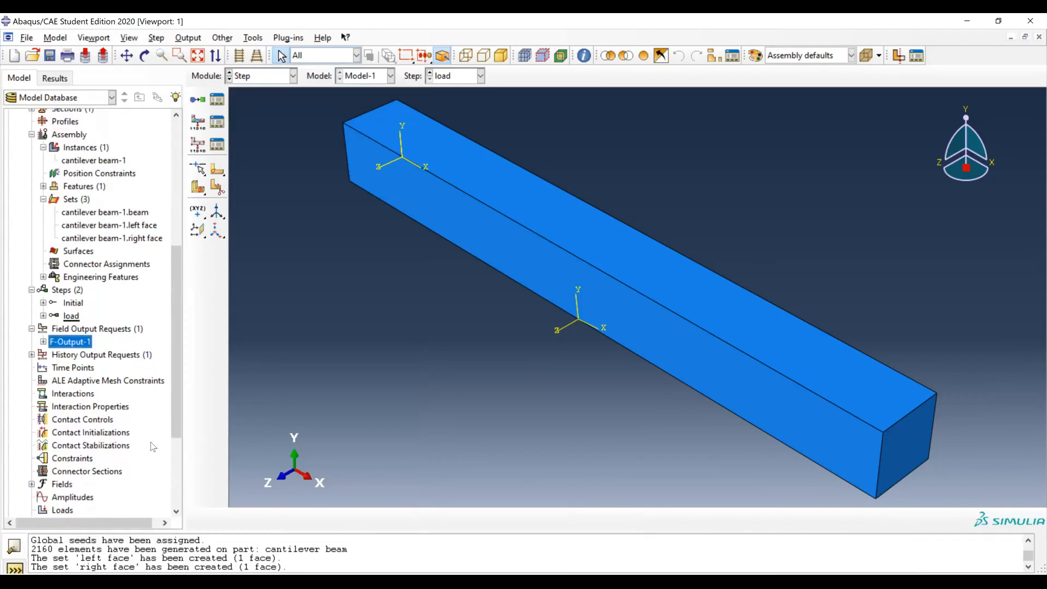
{"action": "scroll", "coordinate": [153, 447], "scroll_direction": "down", "scroll_amount": 5}
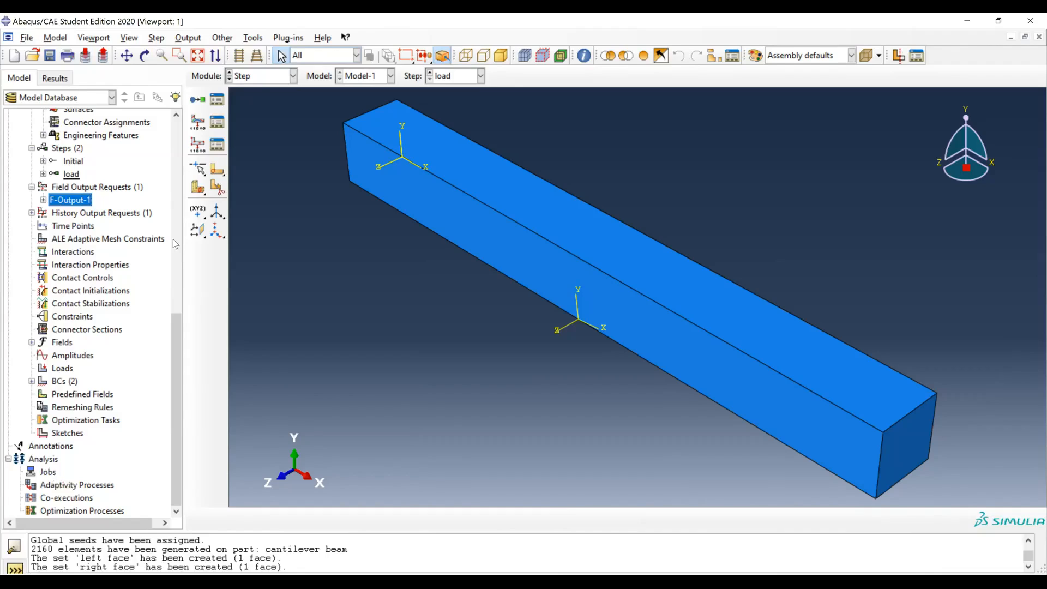
{"action": "left_click", "coordinate": [266, 82]}
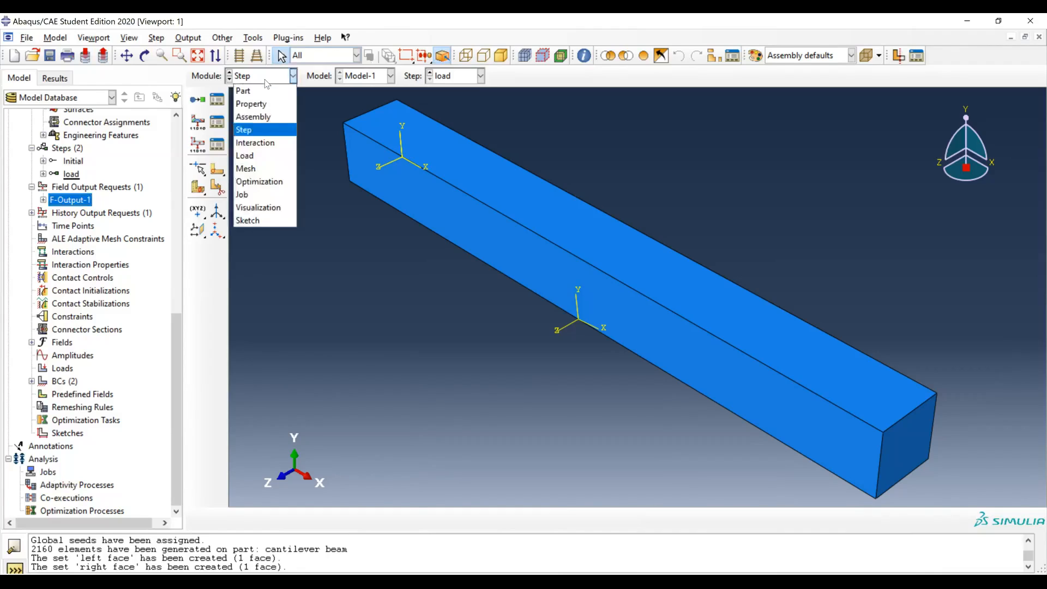
{"action": "left_click", "coordinate": [263, 198]}
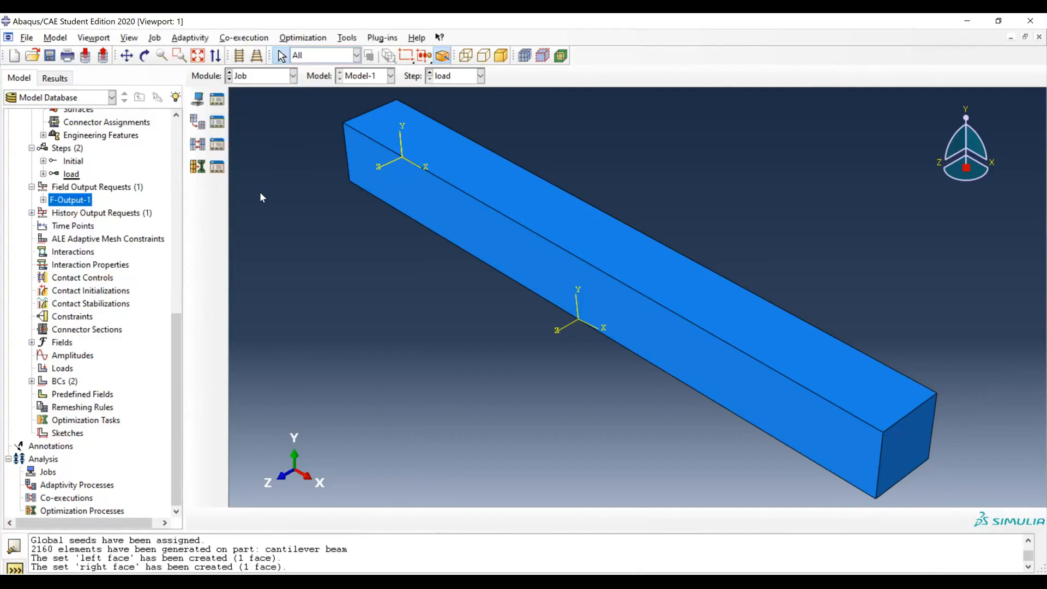
{"action": "left_click", "coordinate": [199, 99]}
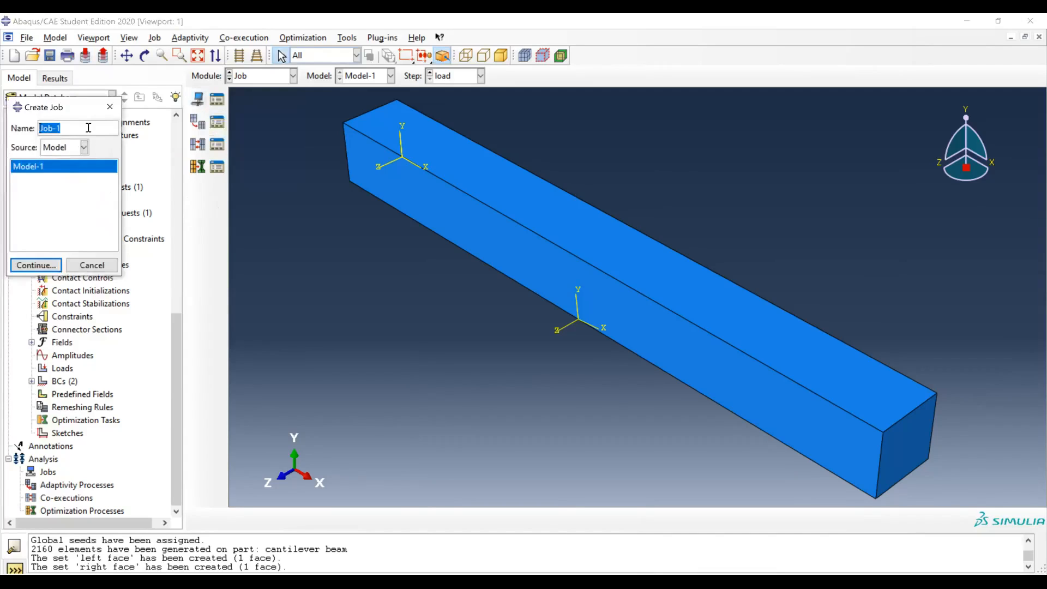
{"action": "key", "text": "BackSpace"}
{"action": "type", "text": "beam-test1"}
{"action": "left_click", "coordinate": [36, 265]}
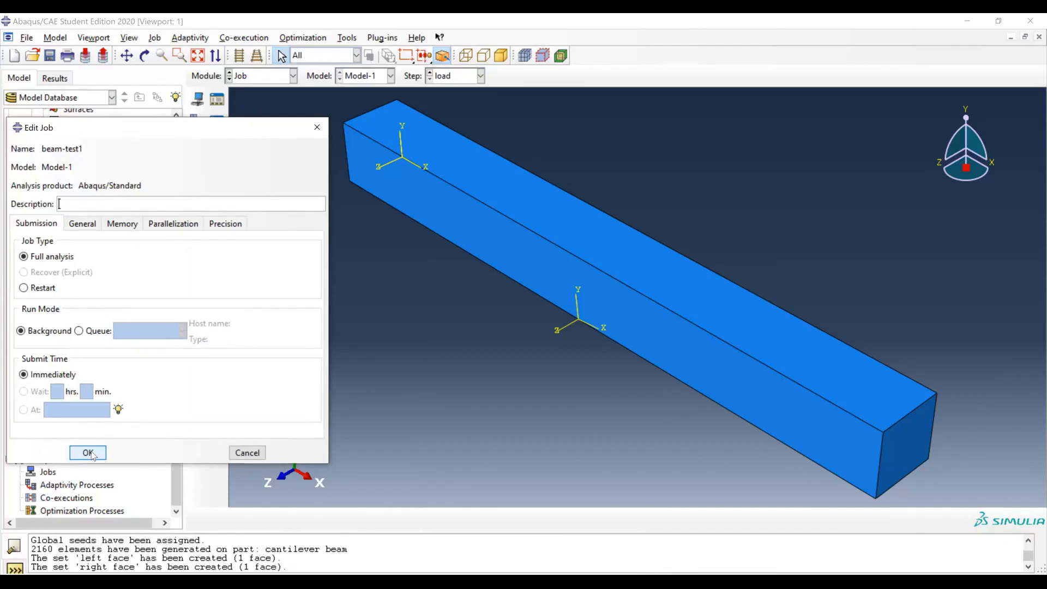
{"action": "left_click", "coordinate": [88, 453]}
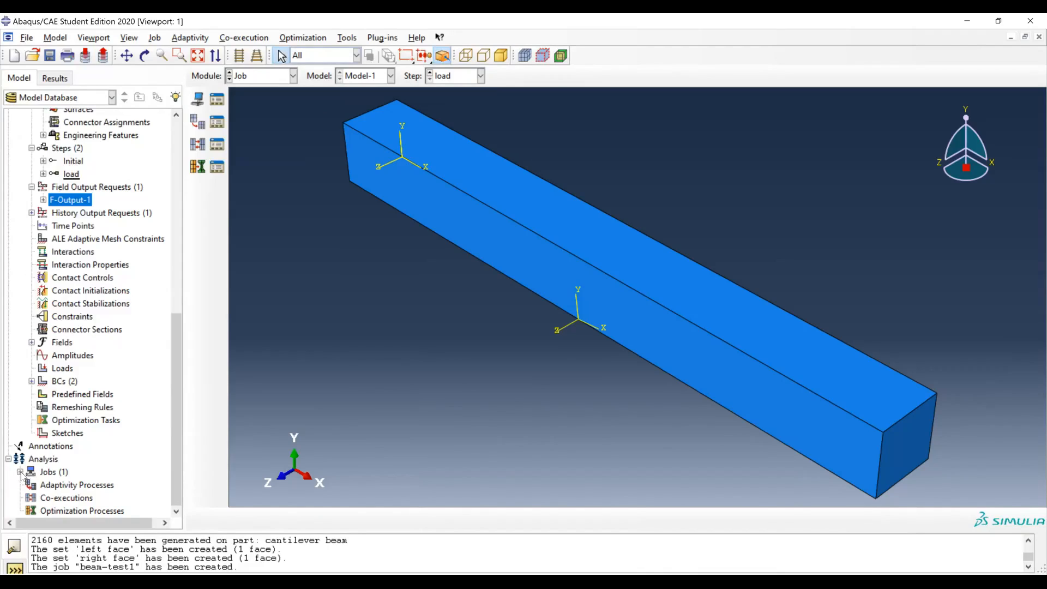
Step: Expand the jobs in the model tree, select beam-test1, and enlarge the message area below the viewport
{"action": "left_click", "coordinate": [19, 471]}
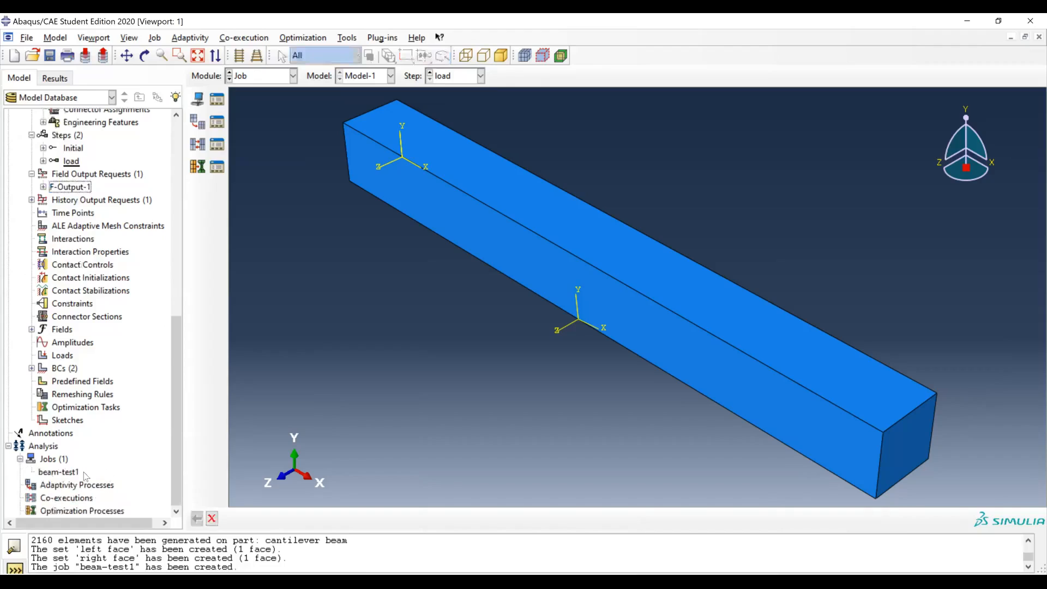
{"action": "left_click", "coordinate": [74, 472]}
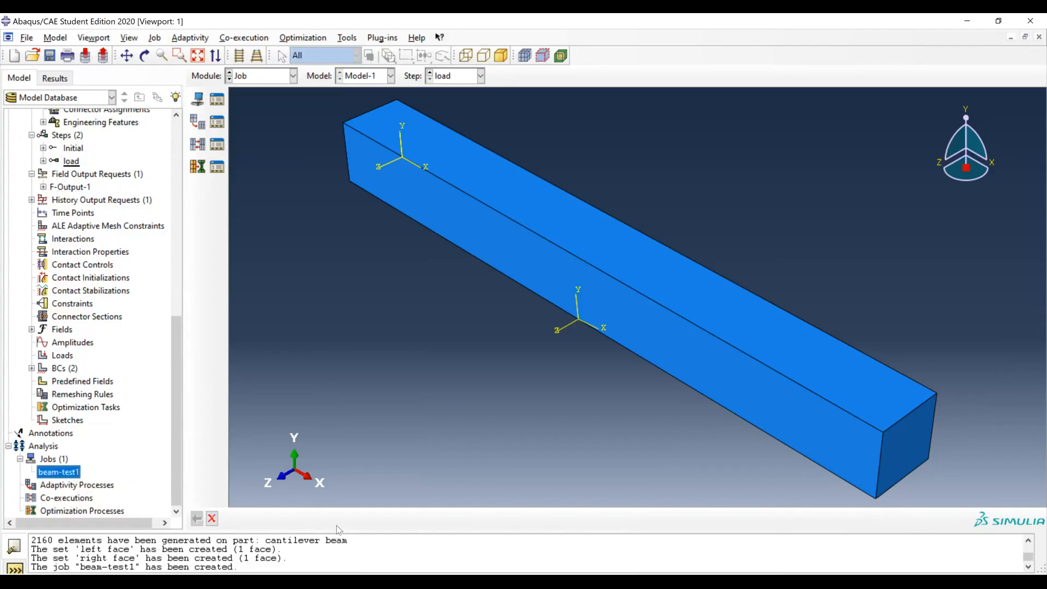
{"action": "left_click_drag", "start_coordinate": [346, 530], "coordinate": [358, 443]}
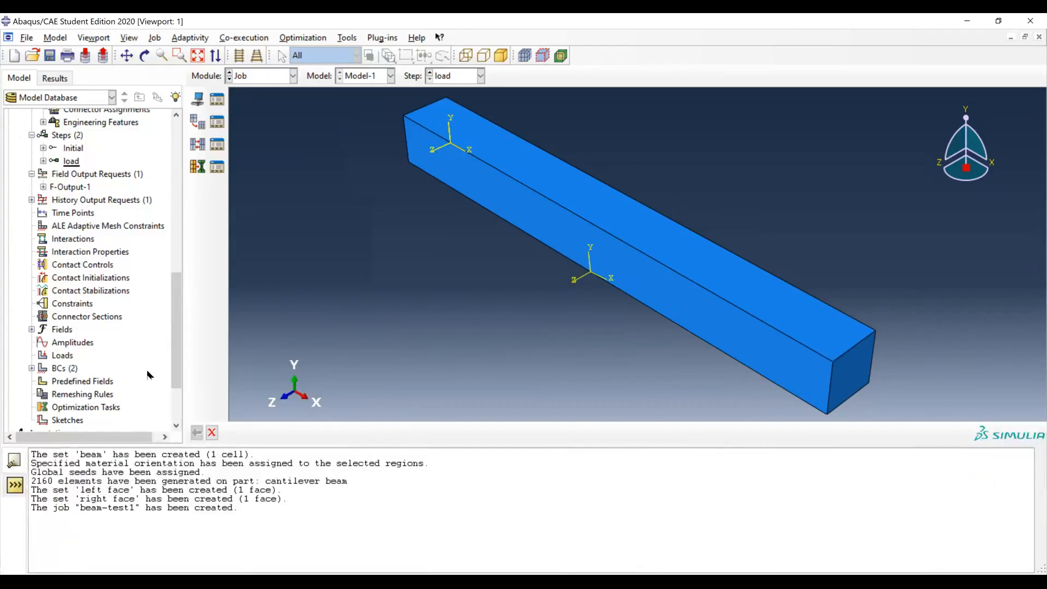
Step: Try to submit the beam-test1 job for analysis
{"action": "scroll", "coordinate": [147, 375], "scroll_direction": "down", "scroll_amount": 2}
{"action": "left_click", "coordinate": [76, 386]}
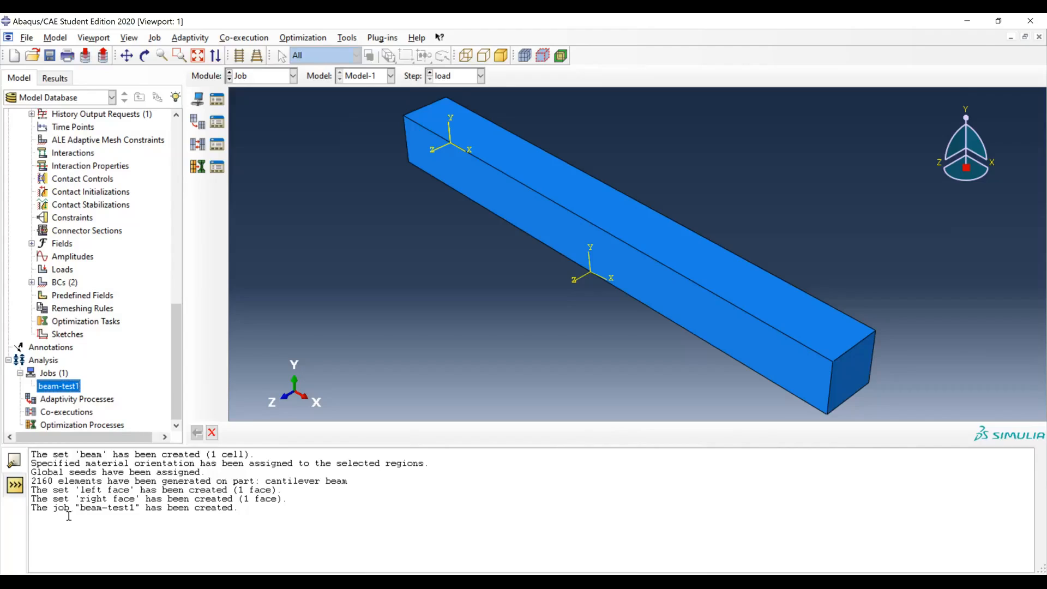
{"action": "left_click_drag", "start_coordinate": [30, 509], "coordinate": [246, 509]}
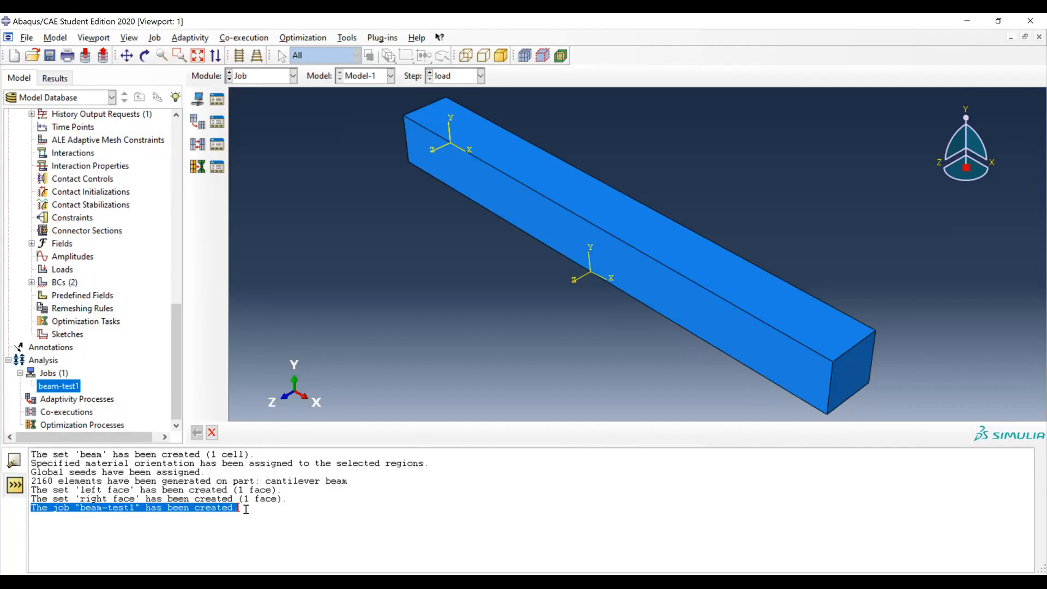
{"action": "left_click", "coordinate": [74, 386]}
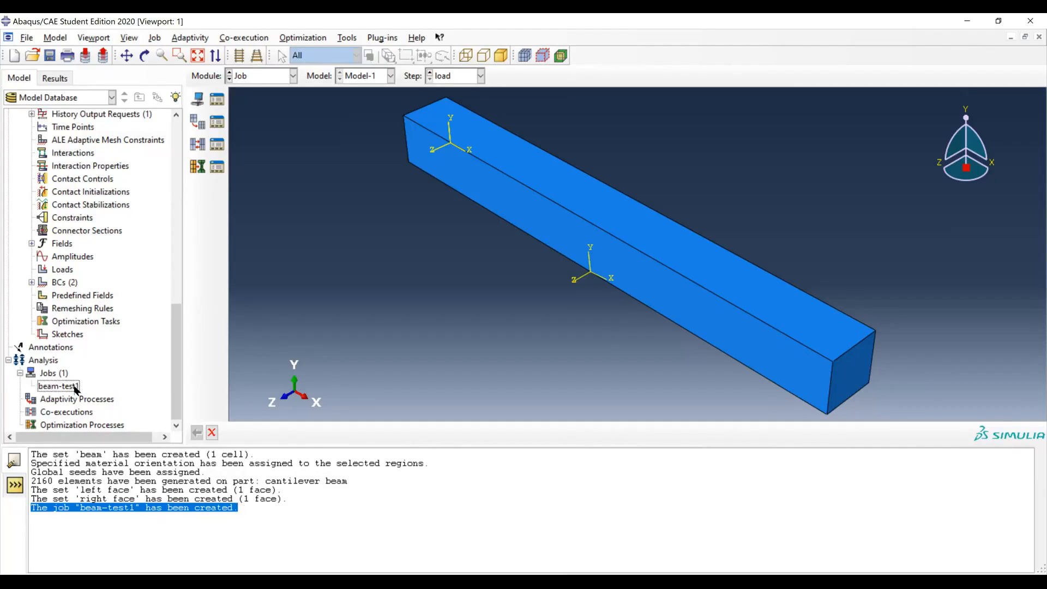
{"action": "left_click", "coordinate": [75, 387]}
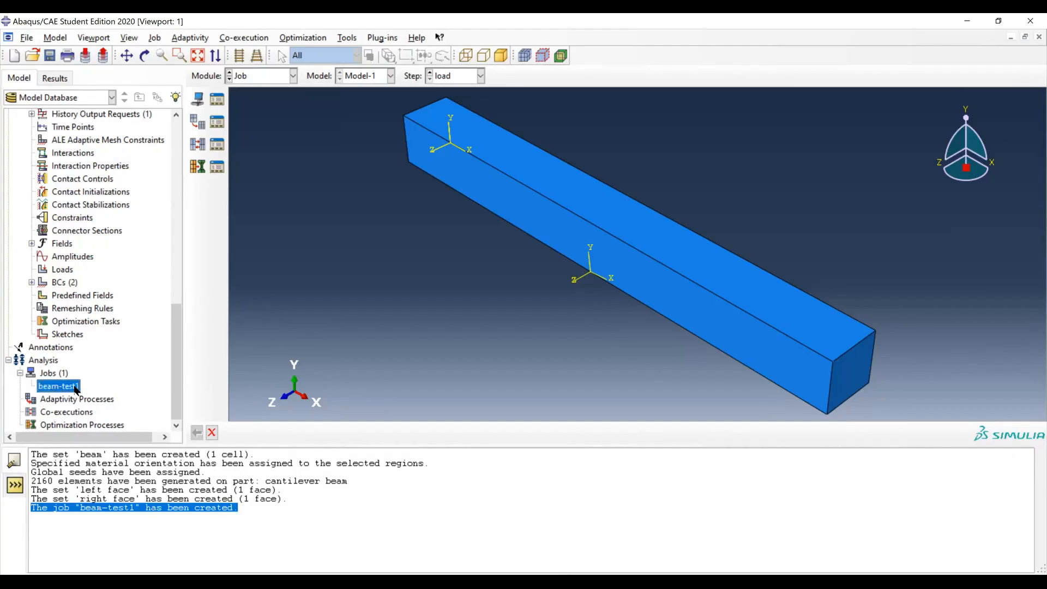
{"action": "right_click", "coordinate": [76, 389]}
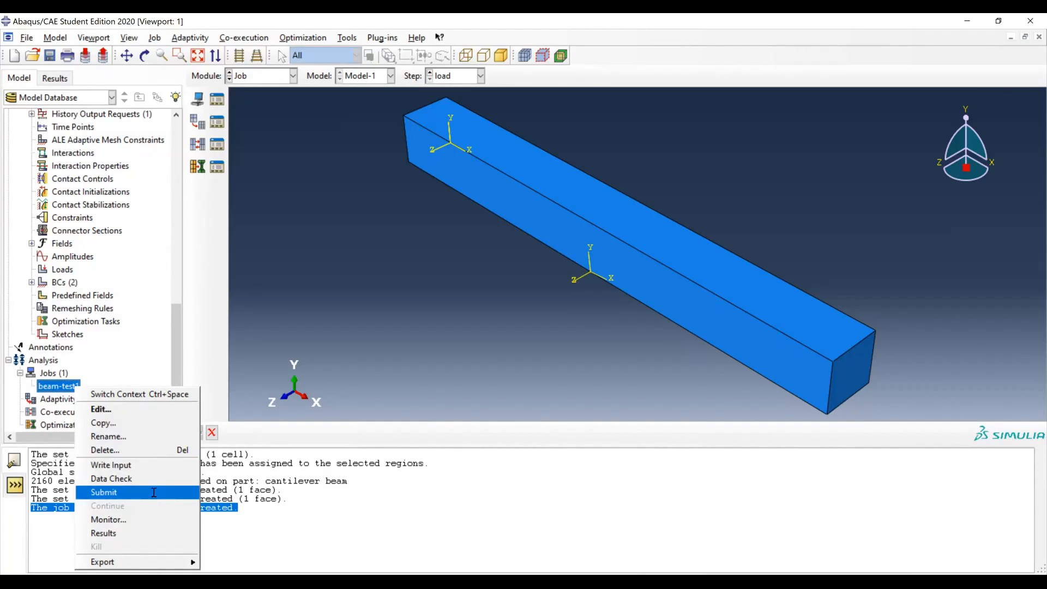
{"action": "left_click", "coordinate": [154, 494]}
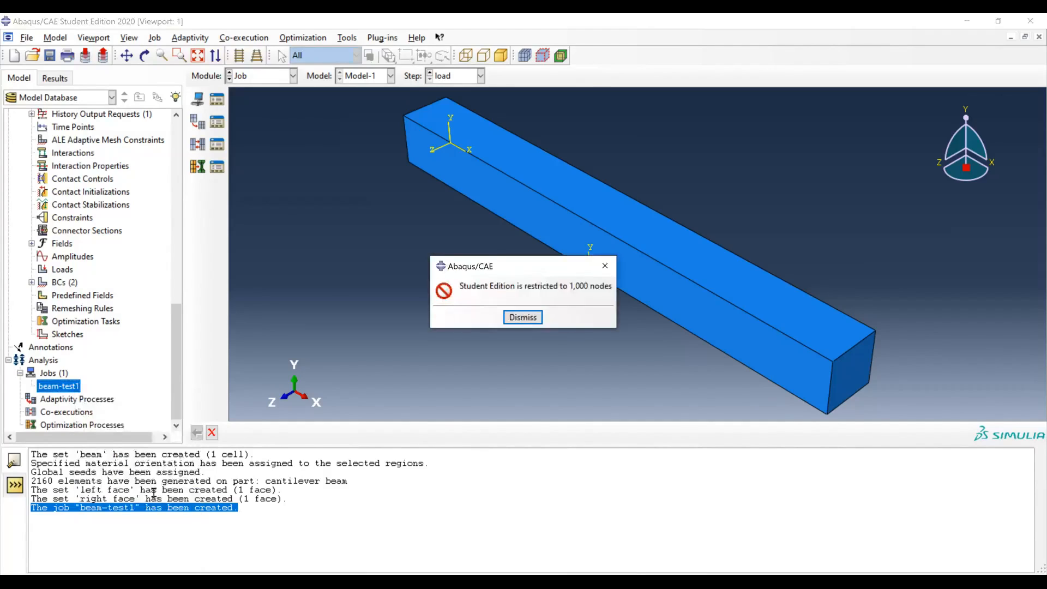
{"action": "left_click", "coordinate": [521, 321]}
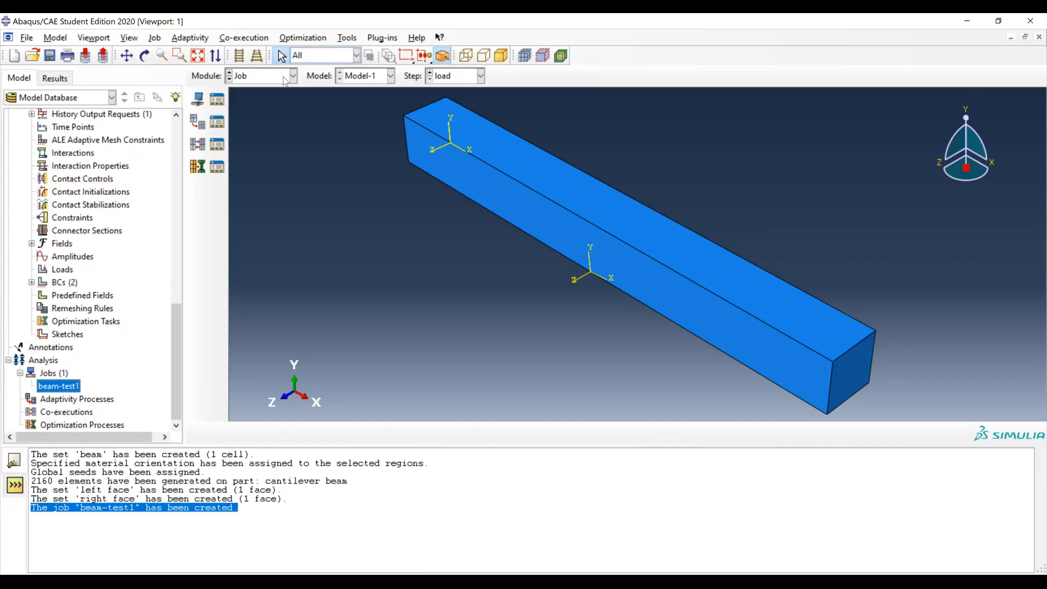
Step: Try to seed the assembly's part instance in the Mesh module
{"action": "left_click", "coordinate": [284, 81]}
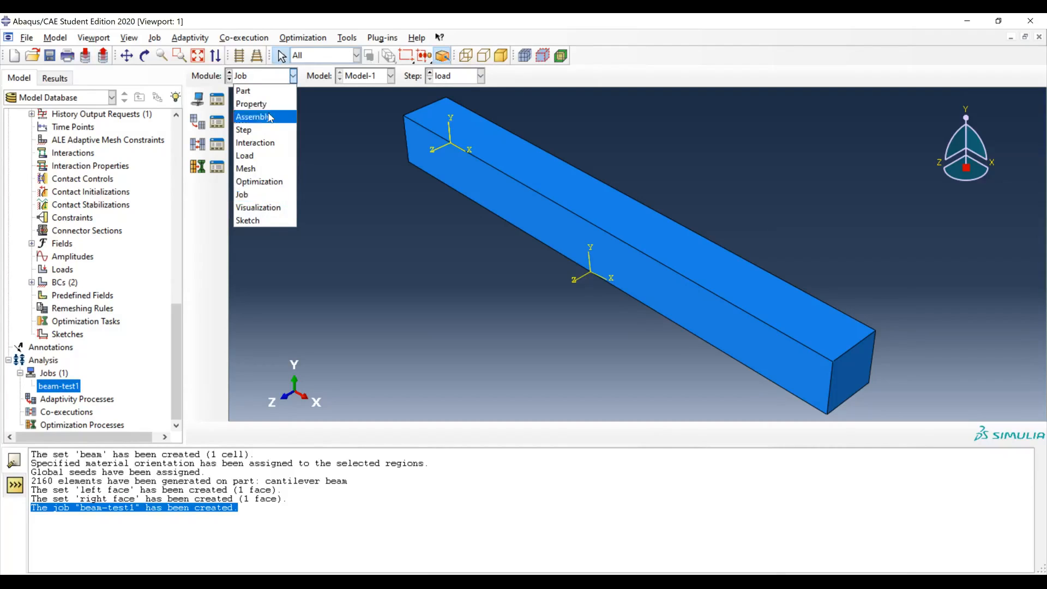
{"action": "left_click", "coordinate": [268, 172]}
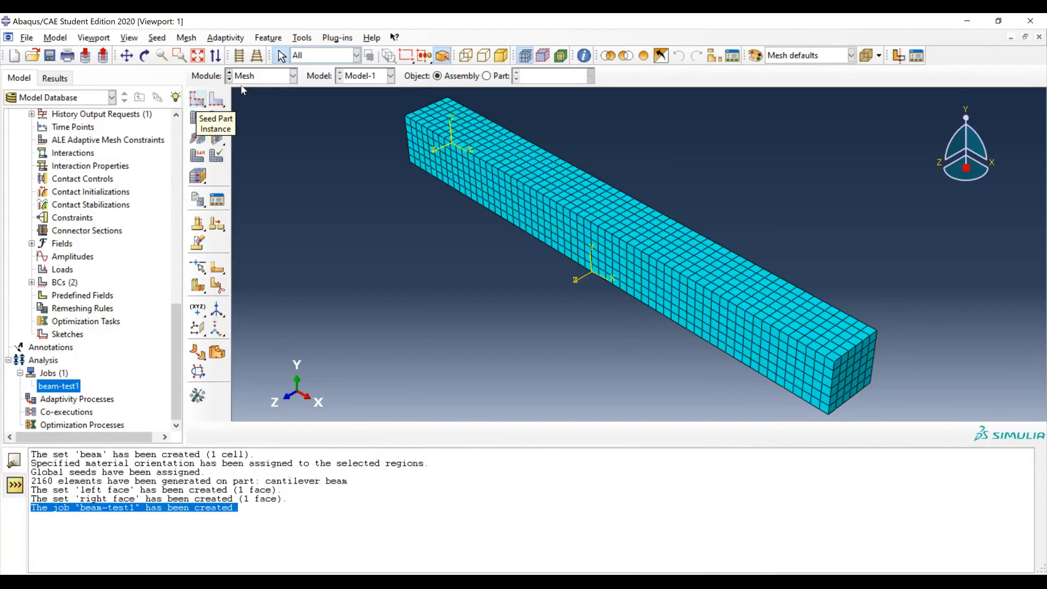
{"action": "left_click", "coordinate": [200, 95]}
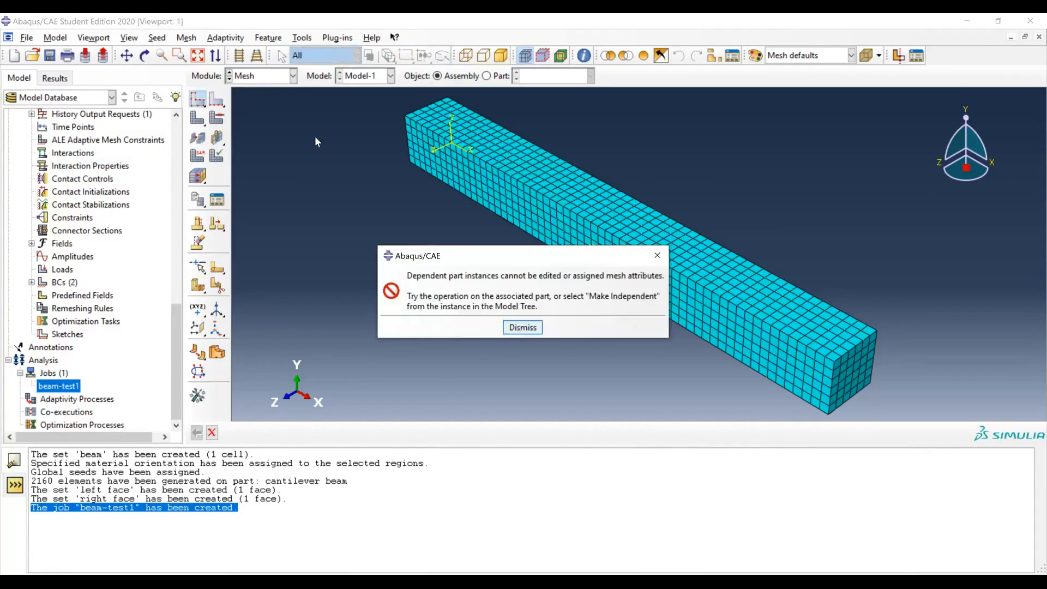
{"action": "key", "text": "Return"}
Step: Go through the Part module back to the Mesh module so that meshing applies to the cantilever beam part
{"action": "left_click", "coordinate": [279, 75]}
{"action": "left_click", "coordinate": [269, 90]}
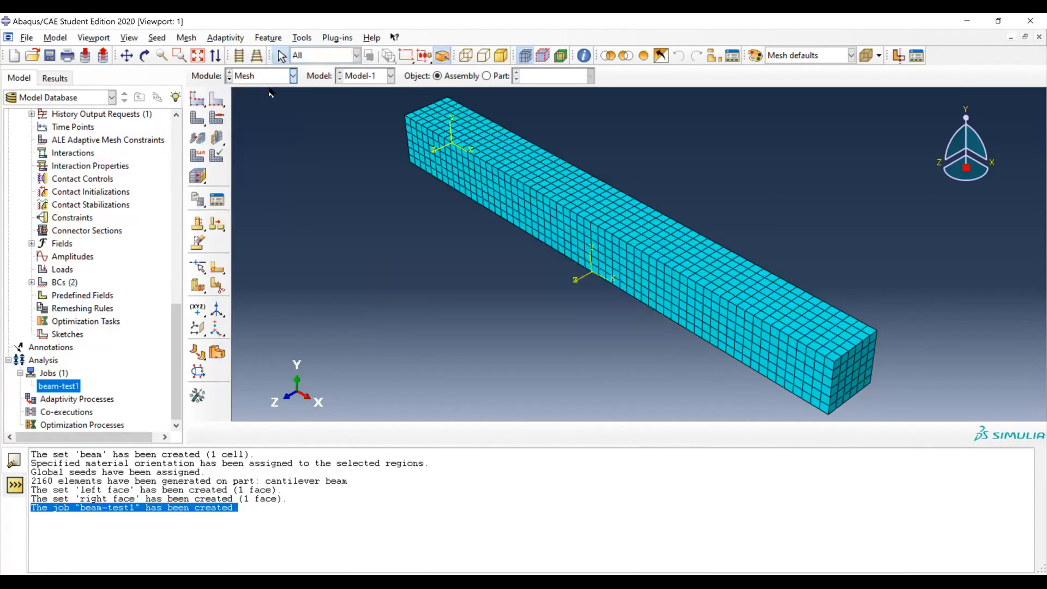
{"action": "left_click", "coordinate": [293, 76]}
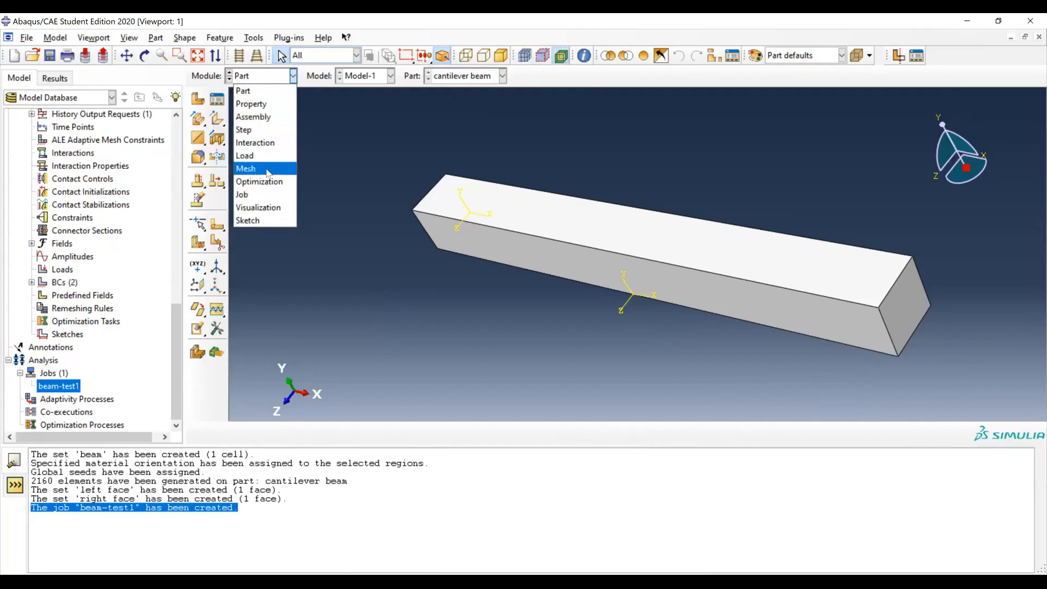
{"action": "left_click", "coordinate": [268, 170]}
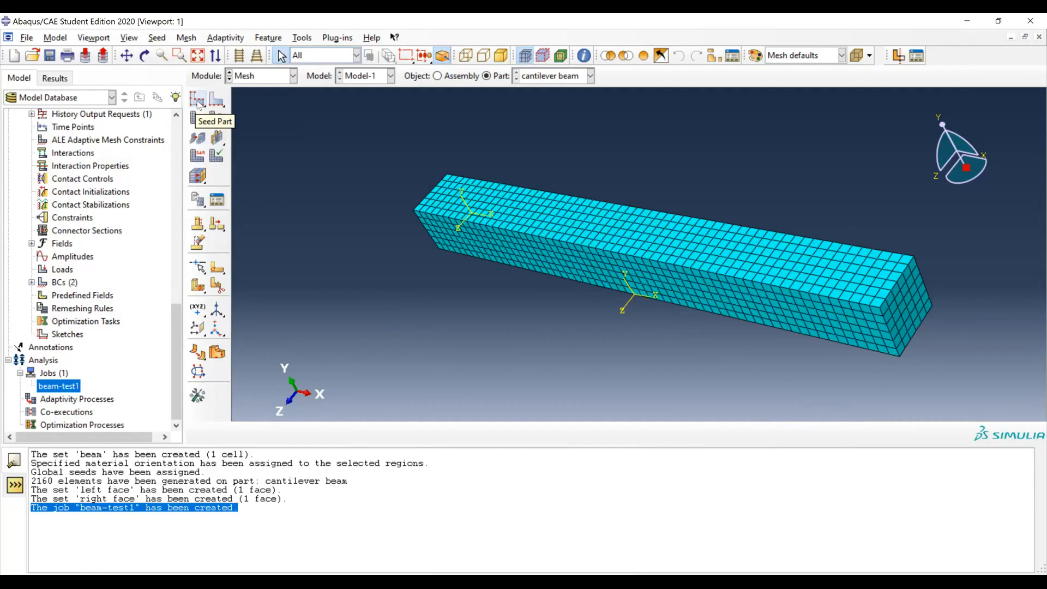
Step: Reseed the cantilever beam part with an approximate global size of 10, deleting the existing mesh, and mesh the part again
{"action": "left_click", "coordinate": [198, 101]}
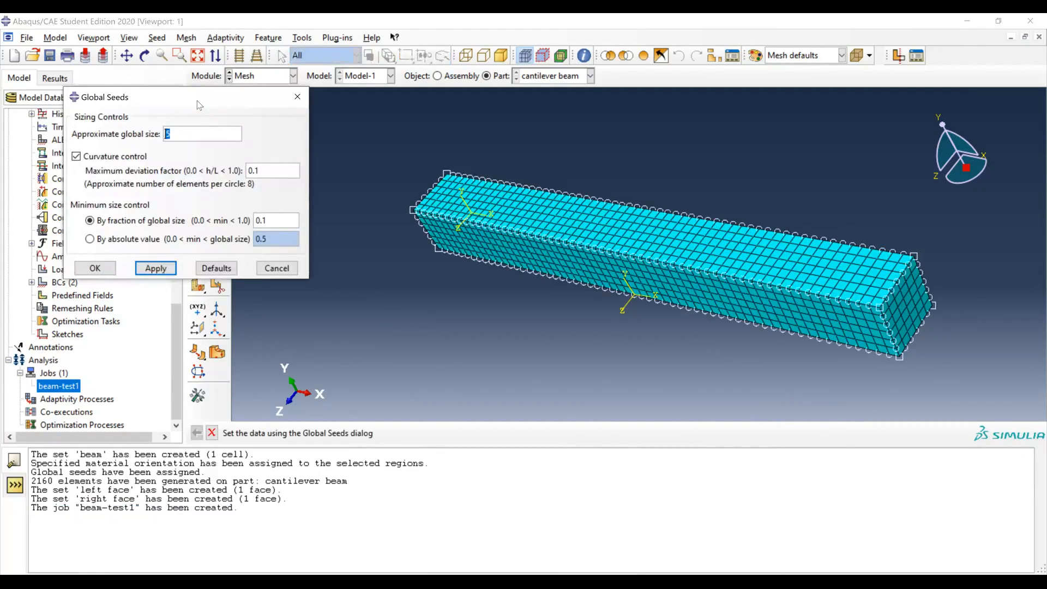
{"action": "left_click", "coordinate": [198, 137]}
{"action": "key", "text": "BackSpace"}
{"action": "type", "text": "10"}
{"action": "left_click", "coordinate": [166, 271]}
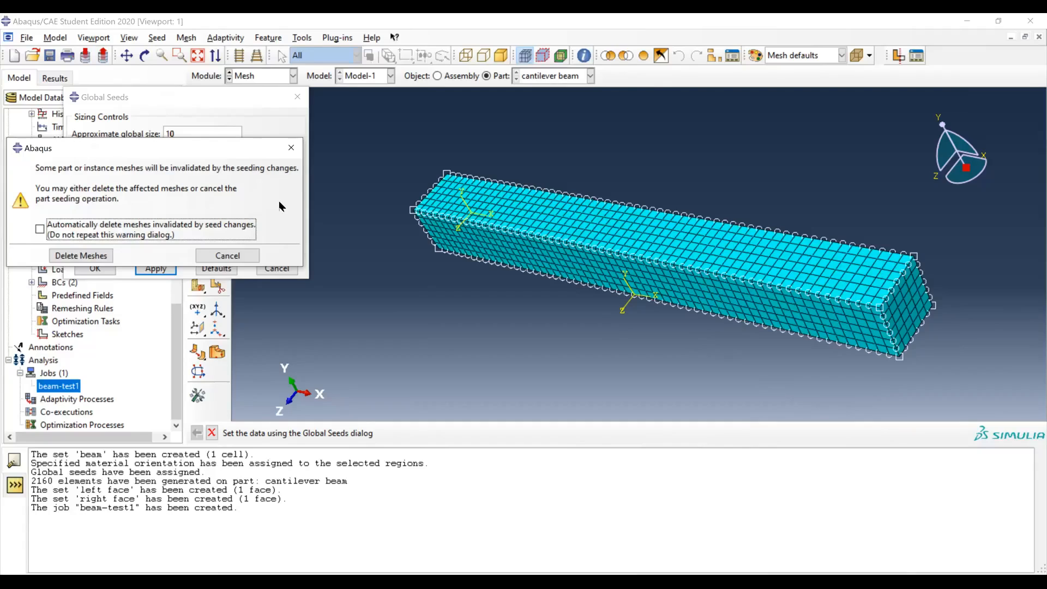
{"action": "left_click", "coordinate": [88, 257]}
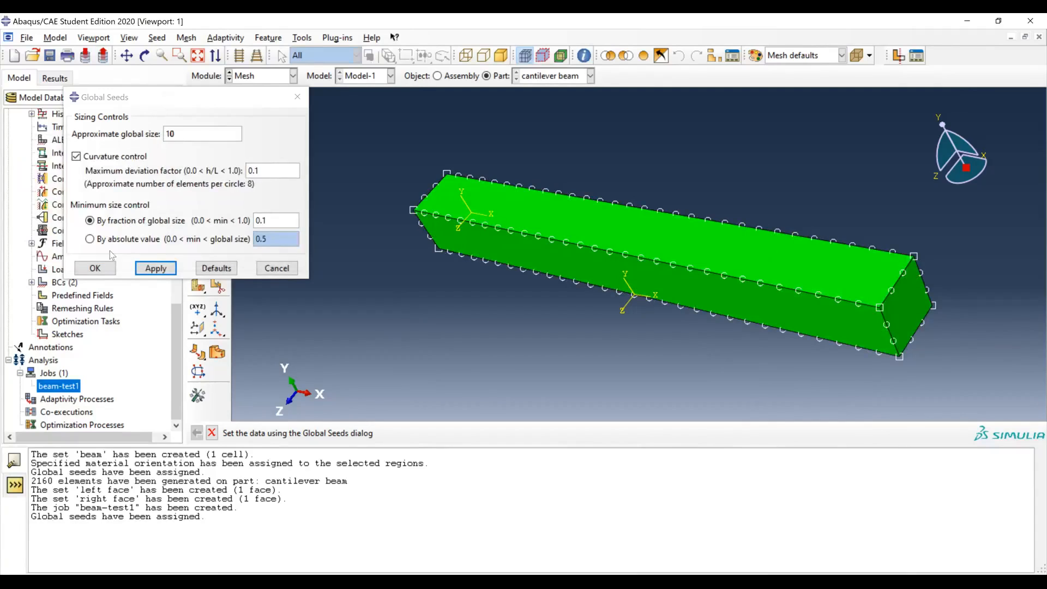
{"action": "left_click", "coordinate": [95, 269]}
{"action": "left_click", "coordinate": [197, 118]}
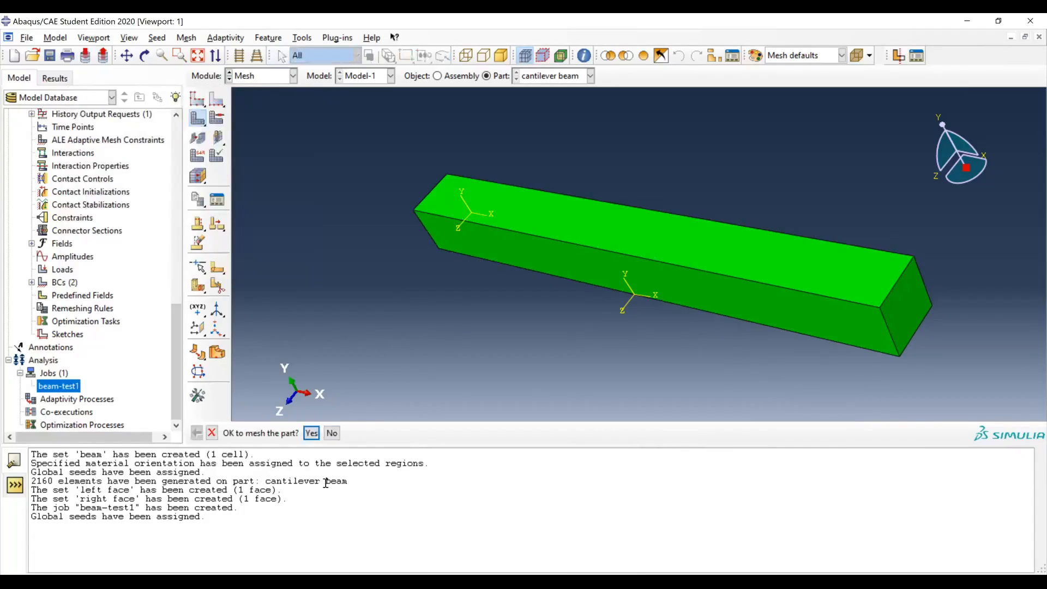
{"action": "left_click", "coordinate": [310, 434]}
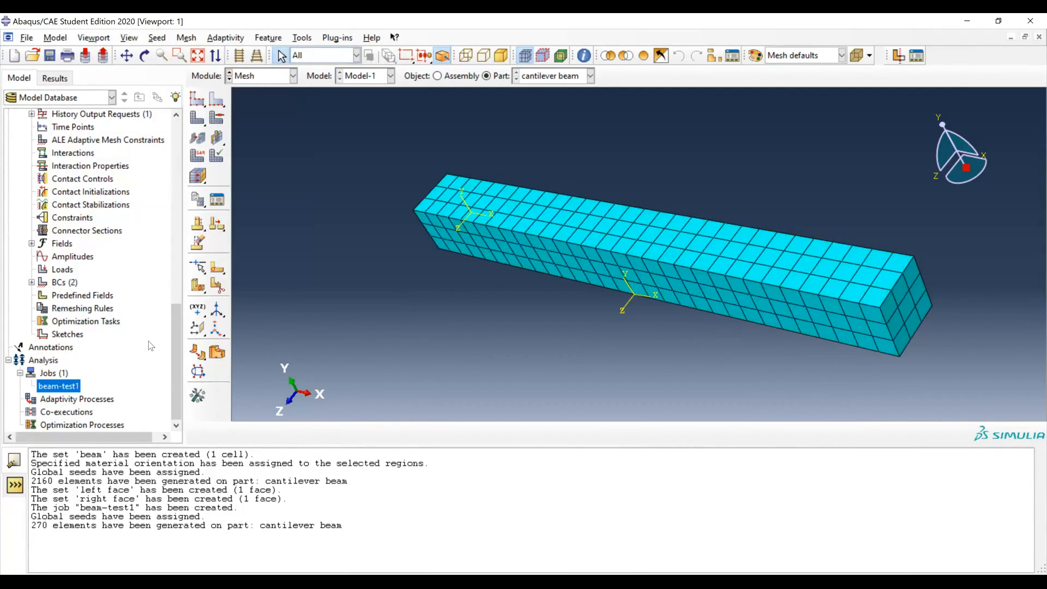
Step: Submit the beam-test1 job for analysis and review its progress messages in the message area
{"action": "right_click", "coordinate": [61, 389]}
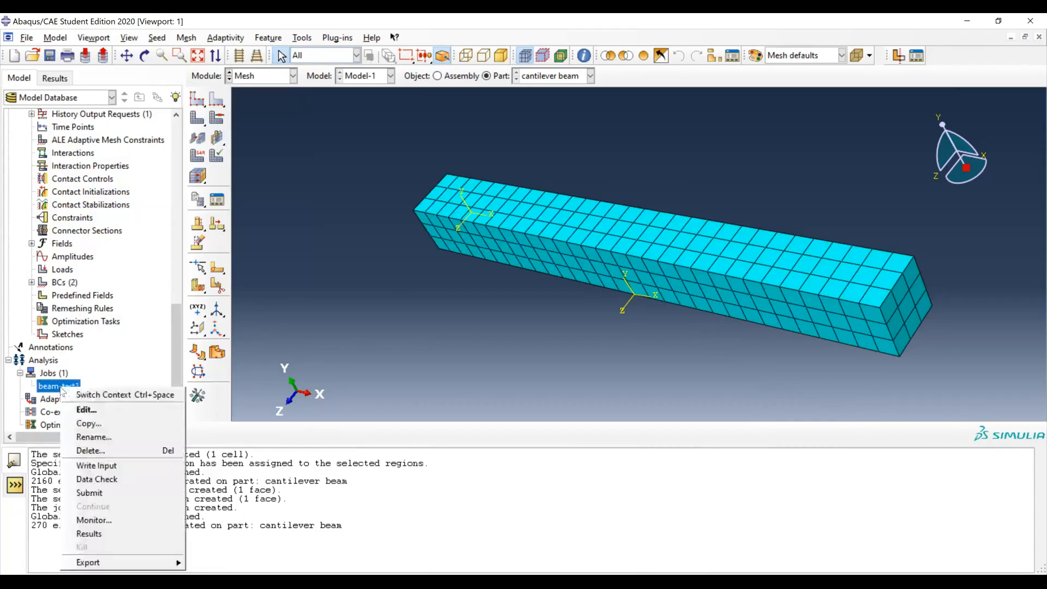
{"action": "left_click", "coordinate": [126, 492]}
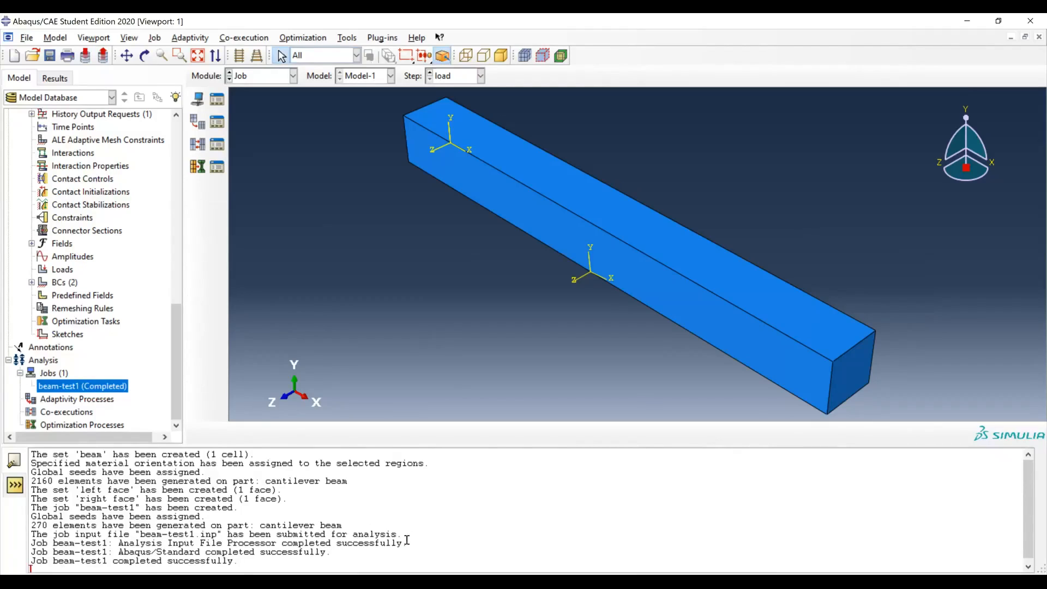
{"action": "left_click_drag", "start_coordinate": [407, 543], "coordinate": [102, 544]}
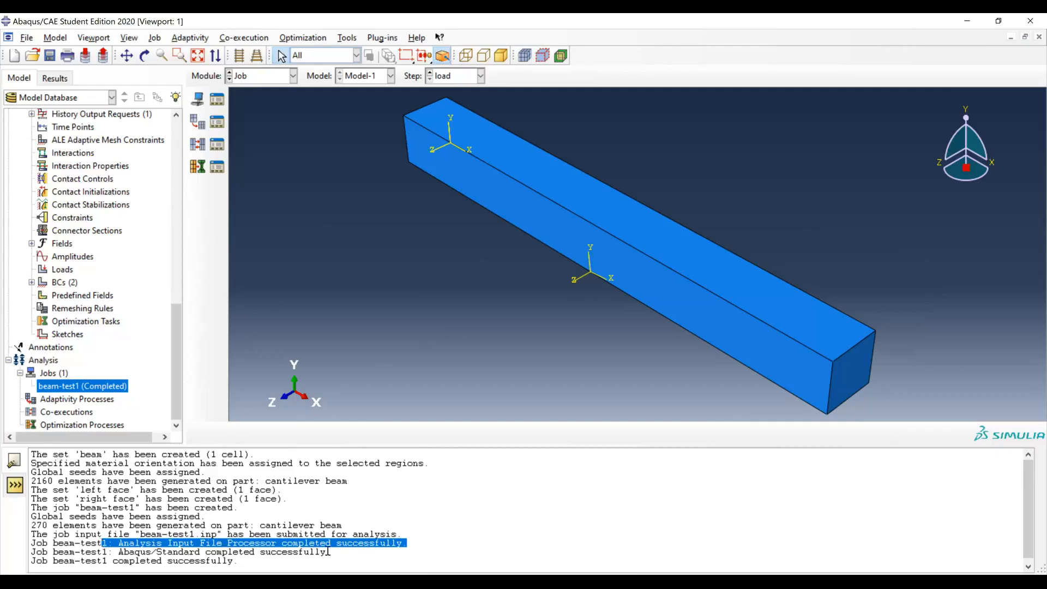
{"action": "left_click", "coordinate": [215, 552]}
{"action": "left_click_drag", "start_coordinate": [330, 552], "coordinate": [108, 552]}
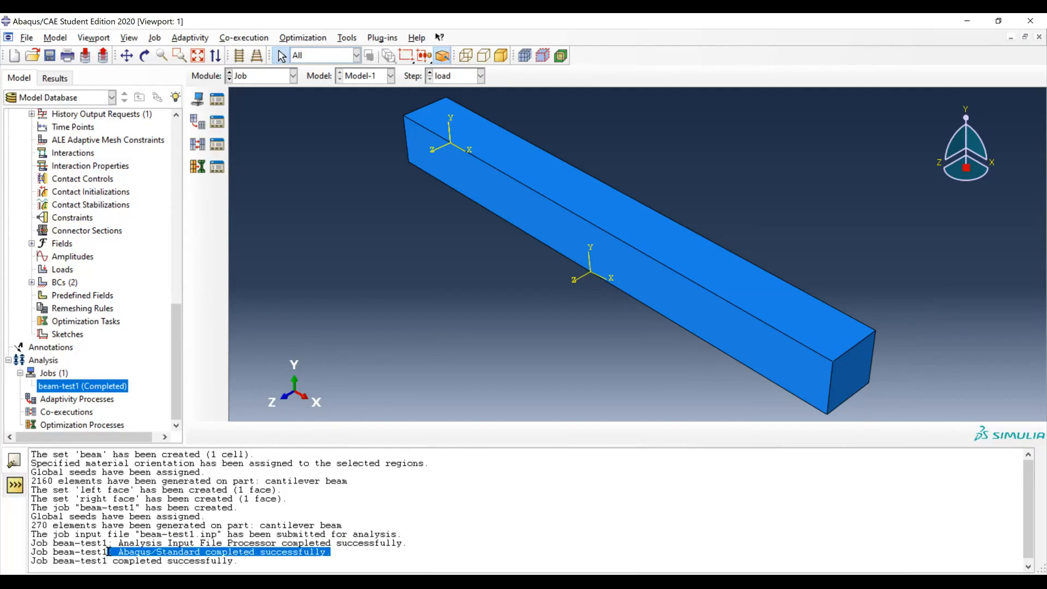
{"action": "left_click", "coordinate": [157, 556]}
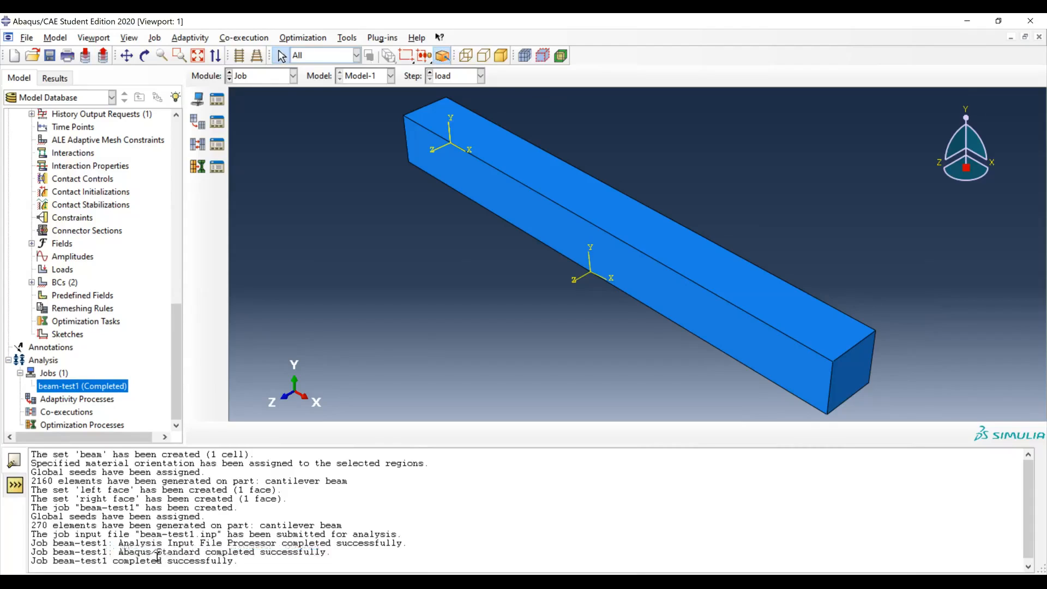
{"action": "left_click", "coordinate": [167, 560]}
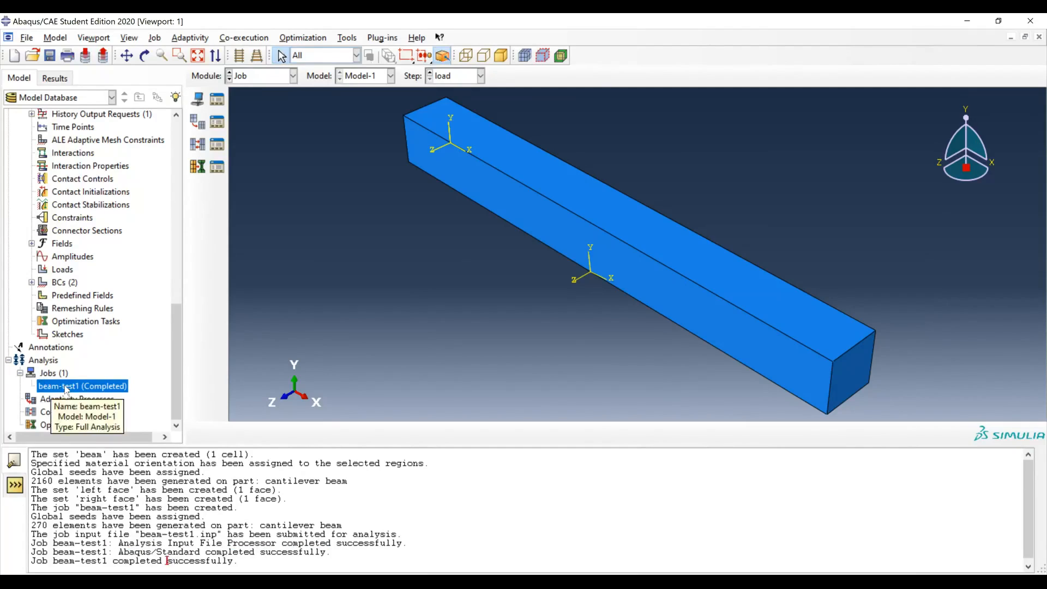
Step: Open the results of the beam-test1 job in the Visualization module
{"action": "right_click", "coordinate": [66, 388]}
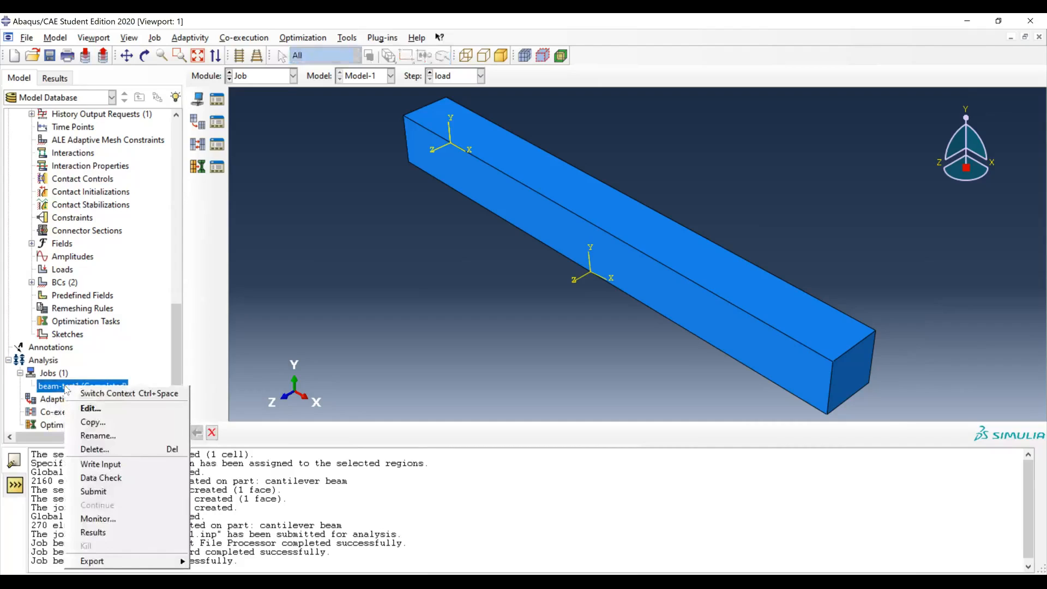
{"action": "left_click", "coordinate": [124, 537]}
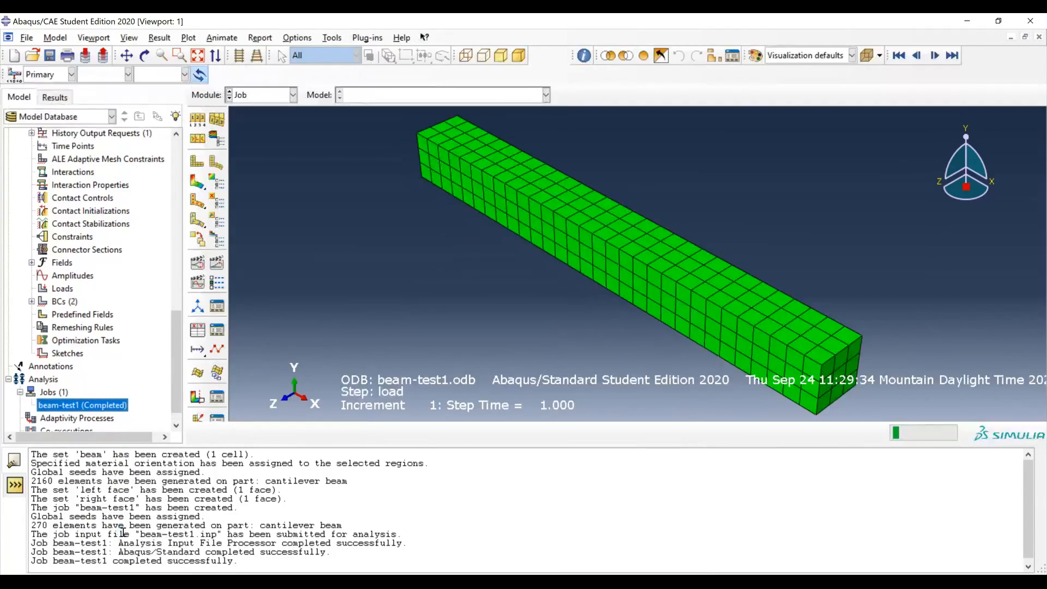
{"action": "left_click", "coordinate": [281, 98]}
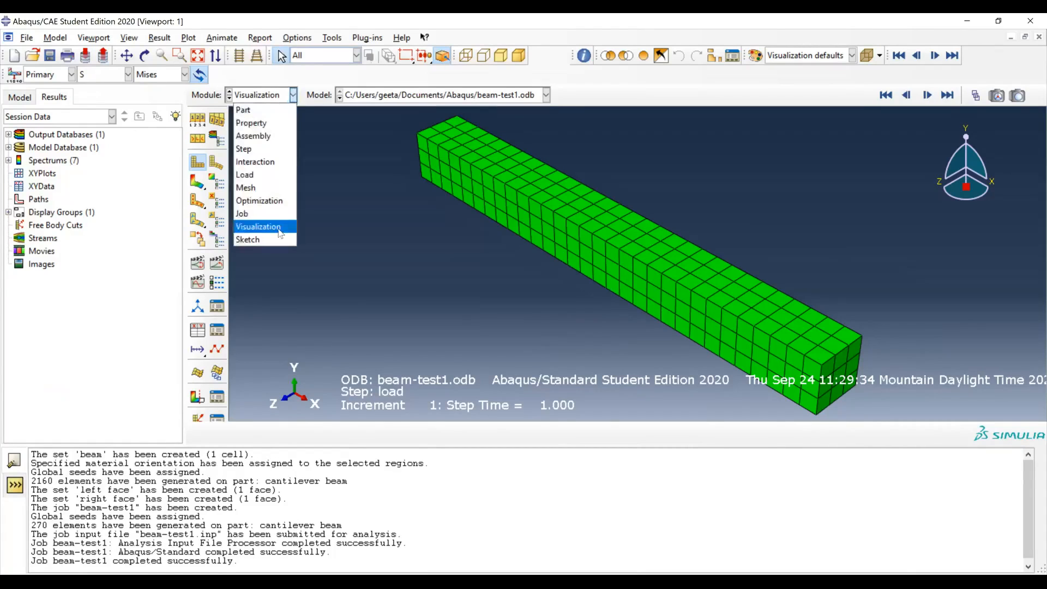
{"action": "left_click", "coordinate": [404, 233]}
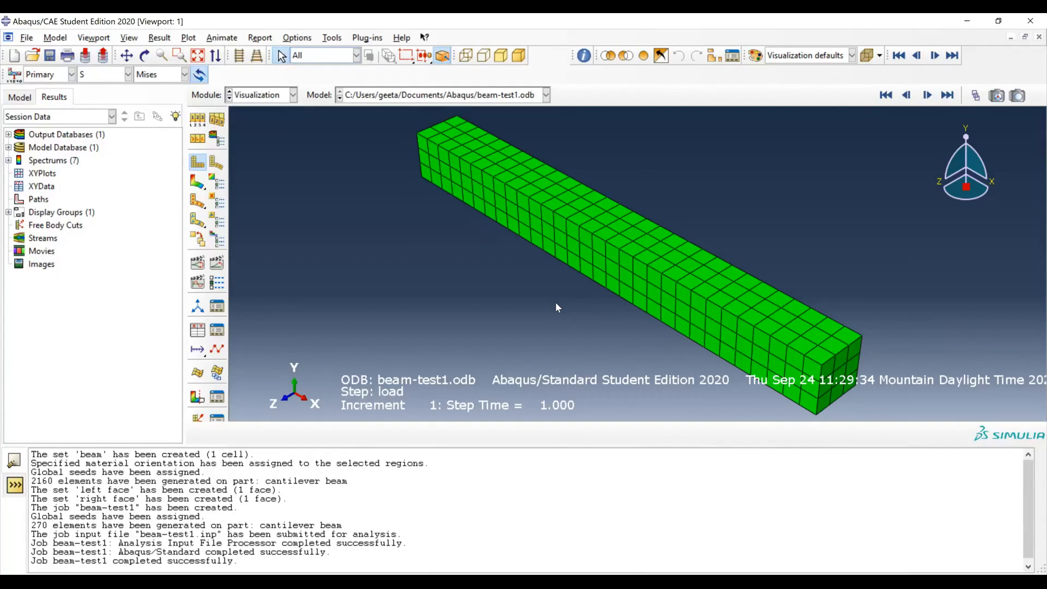
Step: Plot the Mises stress contours on the deformed beam and inspect its bent shape and the available output variables
{"action": "left_click", "coordinate": [198, 181]}
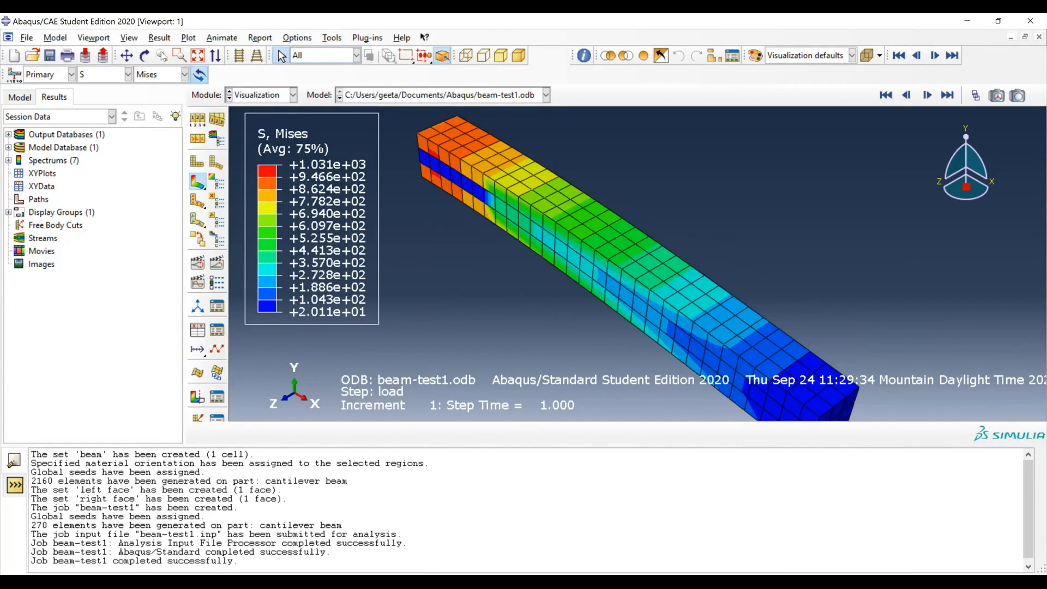
{"action": "left_click", "coordinate": [144, 55]}
{"action": "left_click_drag", "start_coordinate": [698, 342], "coordinate": [792, 296]}
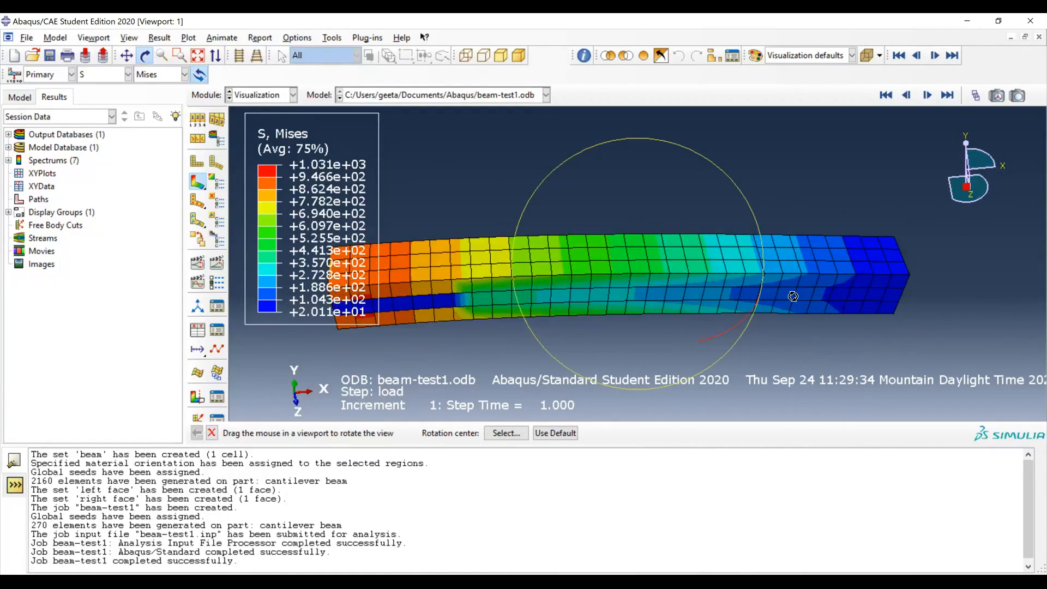
{"action": "left_click_drag", "start_coordinate": [634, 273], "coordinate": [597, 198]}
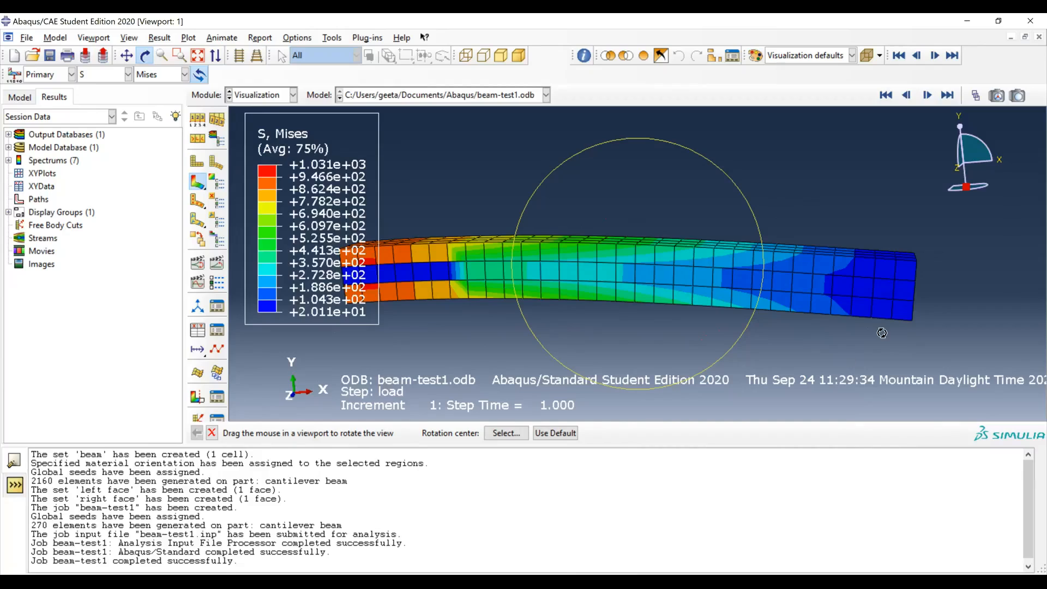
{"action": "left_click_drag", "start_coordinate": [888, 341], "coordinate": [781, 317]}
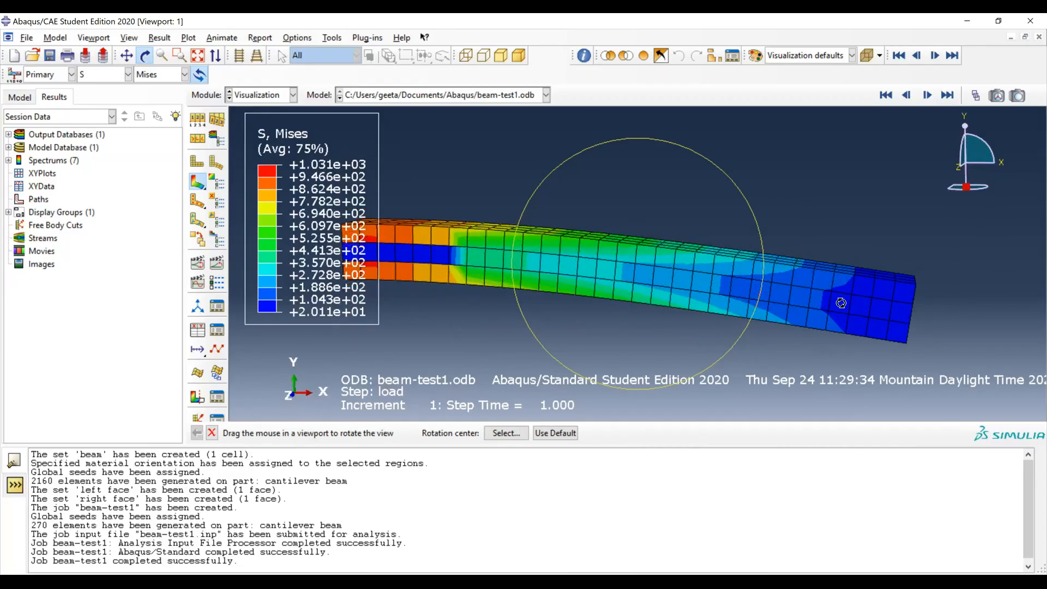
{"action": "left_click_drag", "start_coordinate": [849, 303], "coordinate": [847, 312]}
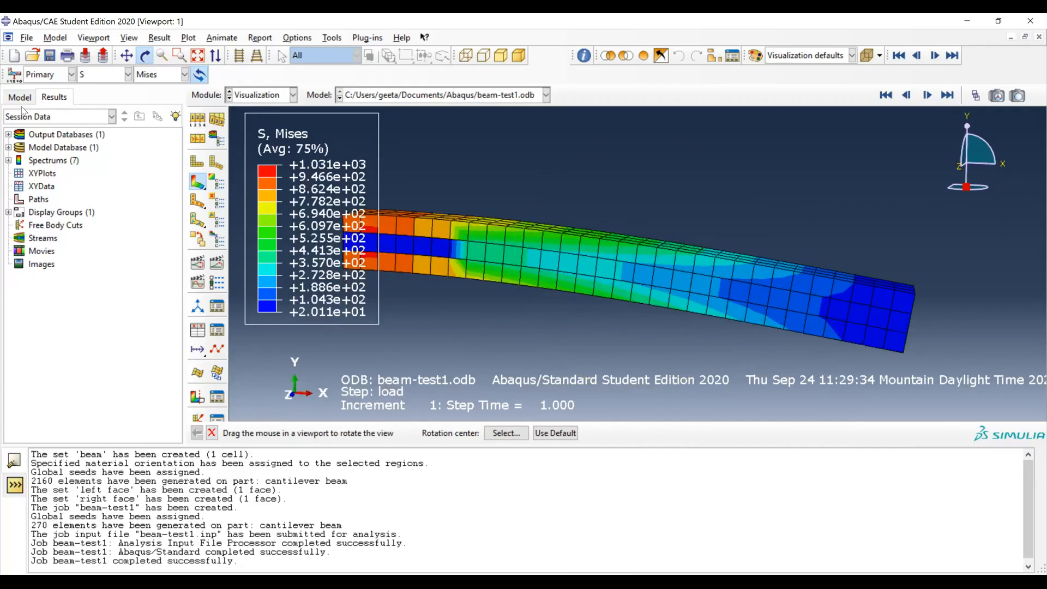
{"action": "left_click", "coordinate": [102, 74]}
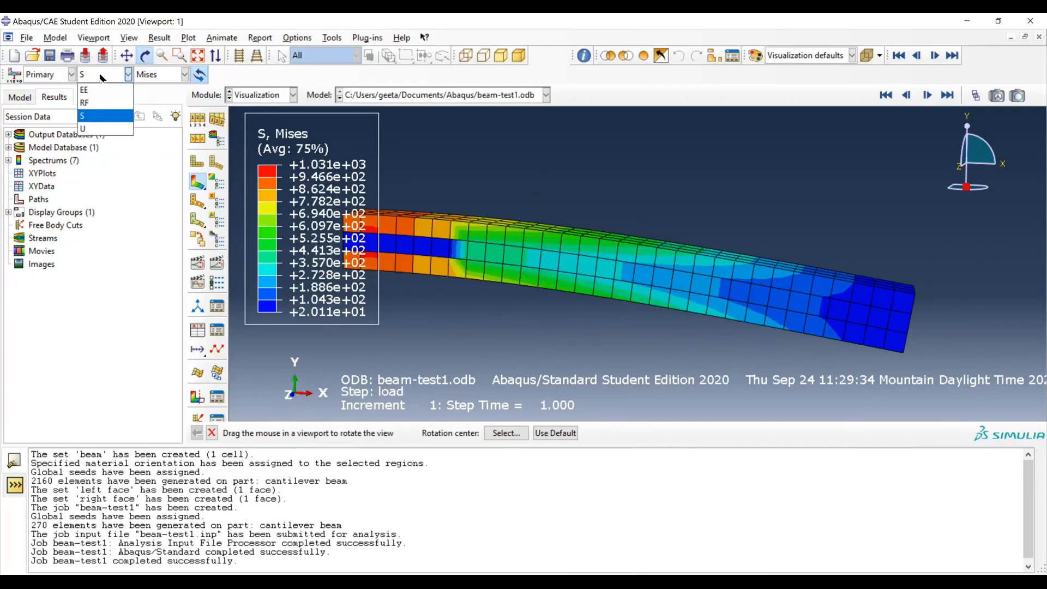
{"action": "left_click", "coordinate": [102, 75]}
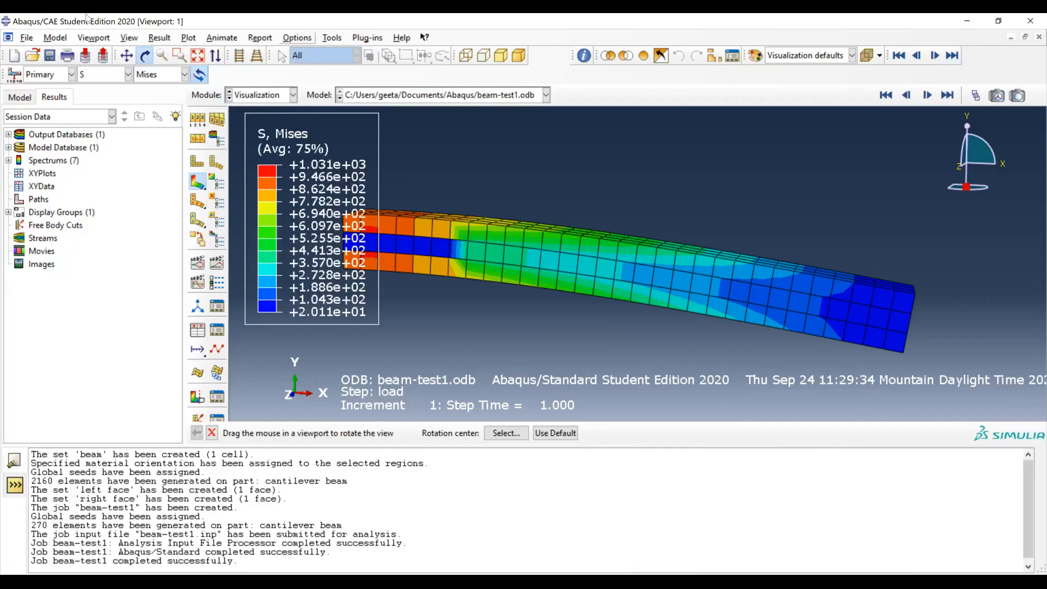
Step: Reposition the field output toolbar and plot the displacement component U2 contours on the deformed beam
{"action": "left_click_drag", "start_coordinate": [4, 75], "coordinate": [166, 77]}
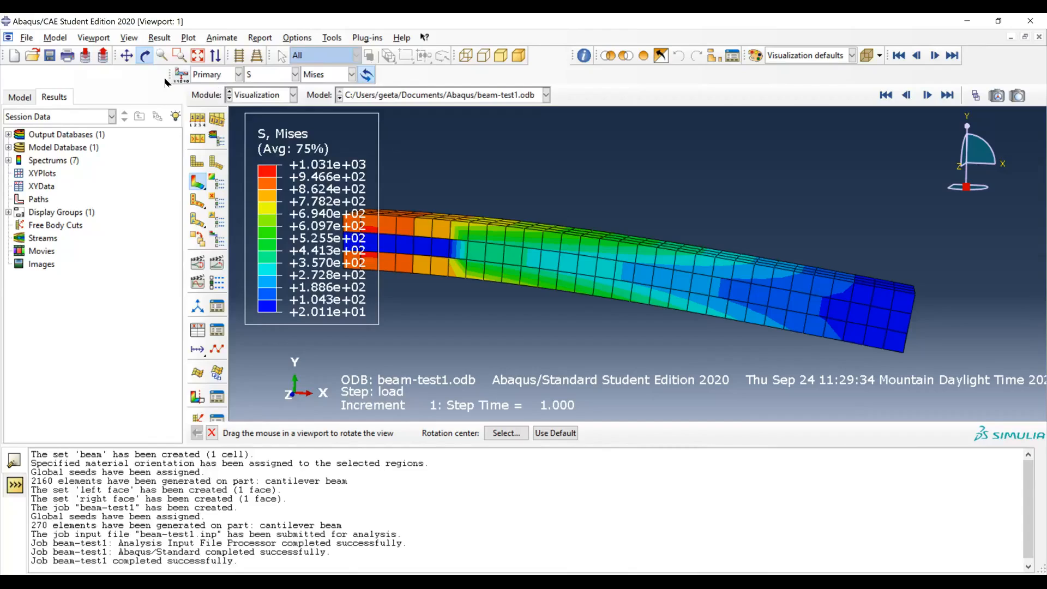
{"action": "left_click", "coordinate": [261, 71]}
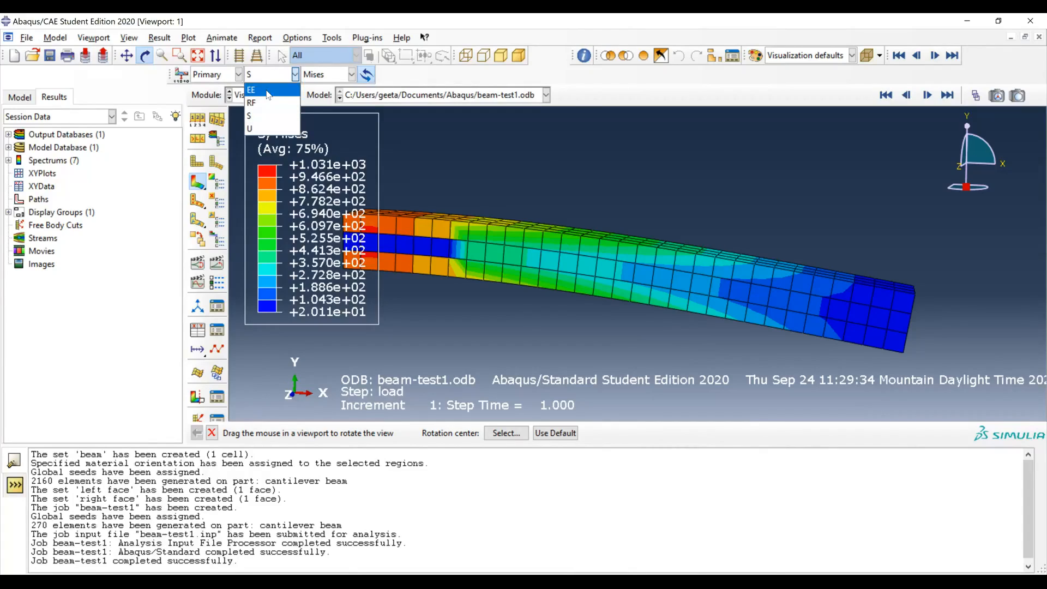
{"action": "left_click", "coordinate": [281, 128]}
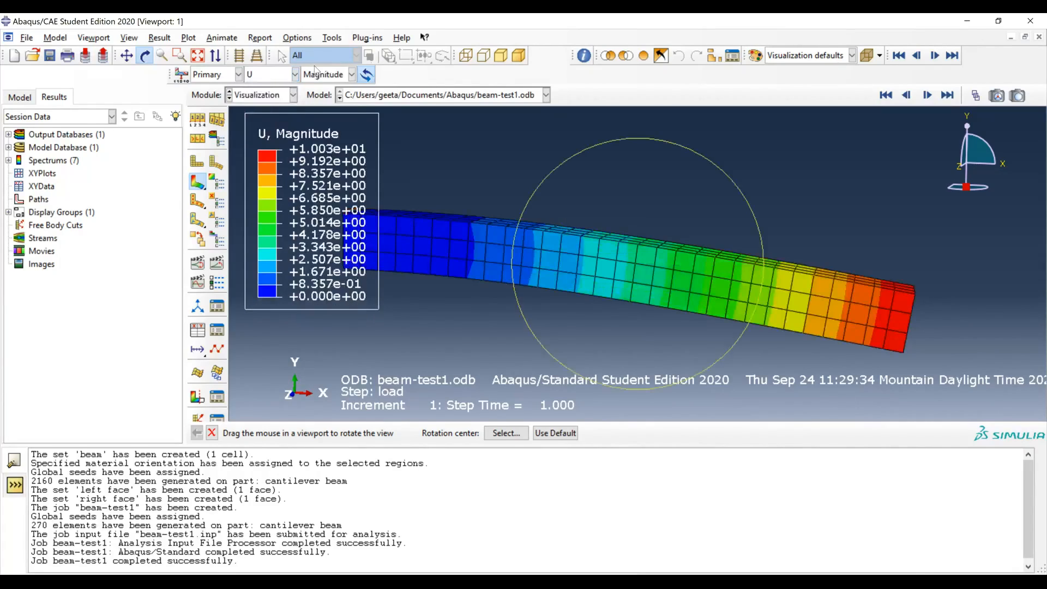
{"action": "left_click", "coordinate": [330, 76]}
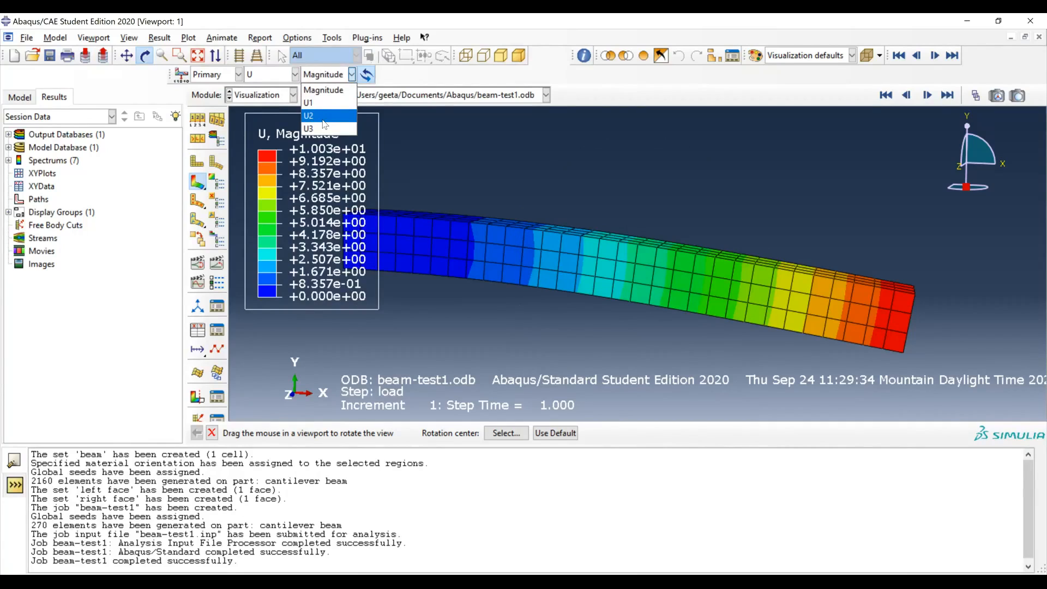
{"action": "left_click", "coordinate": [322, 116]}
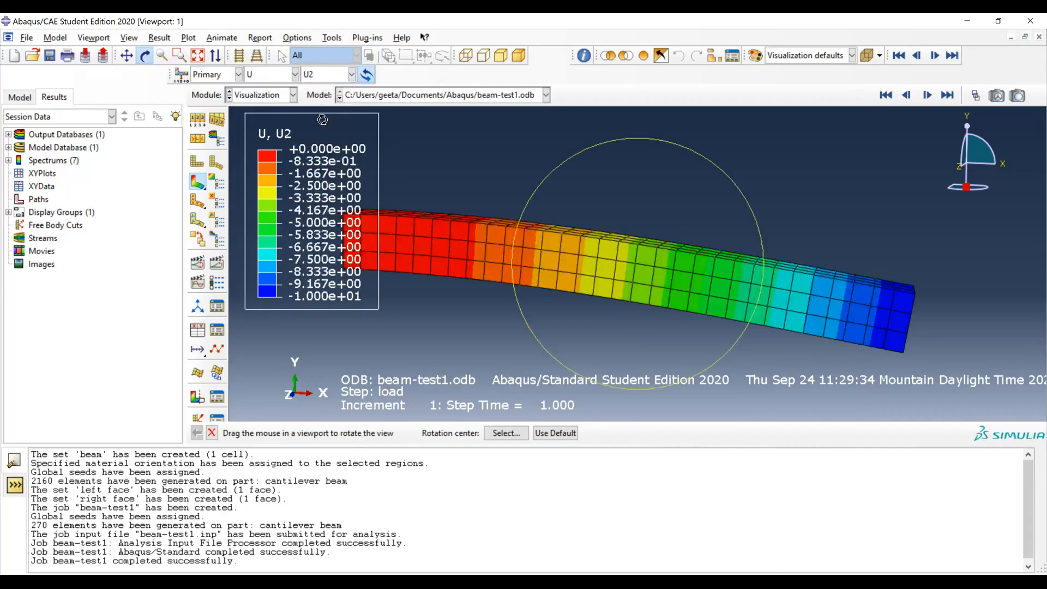
Step: Examine the U2 displacement distribution from the fixed end to the free end, with the whole beam clear of the legend
{"action": "left_click_drag", "start_coordinate": [532, 257], "coordinate": [526, 253]}
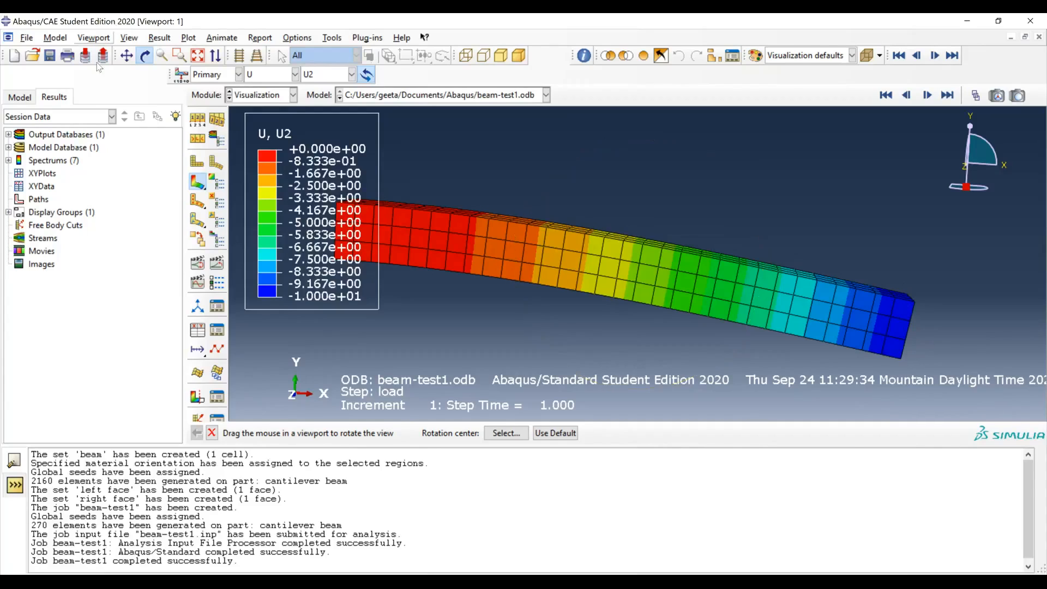
{"action": "left_click", "coordinate": [147, 55]}
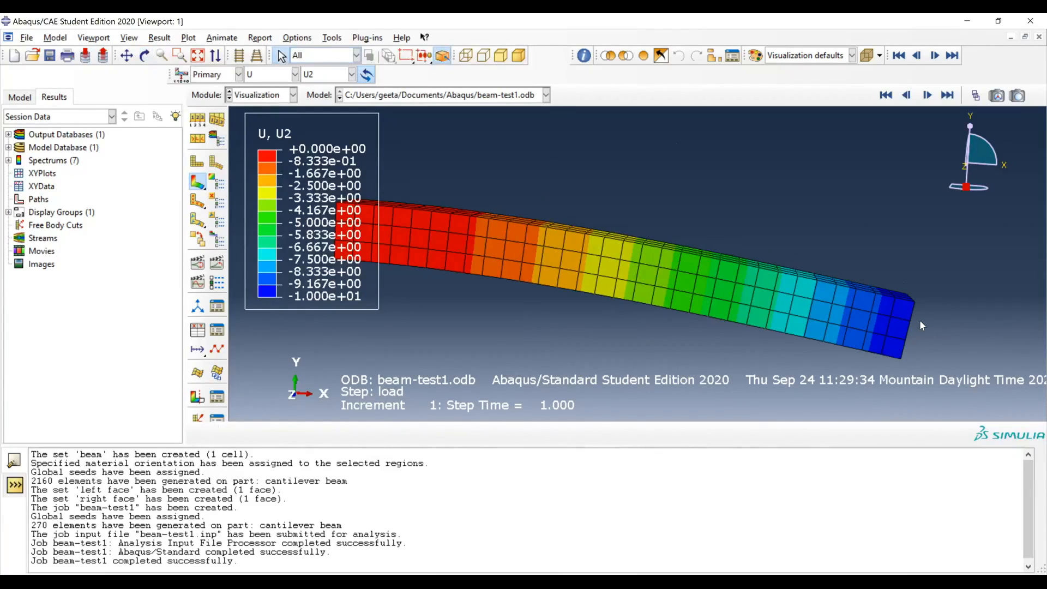
{"action": "left_click", "coordinate": [915, 302]}
{"action": "left_click", "coordinate": [517, 250]}
{"action": "left_click", "coordinate": [127, 55]}
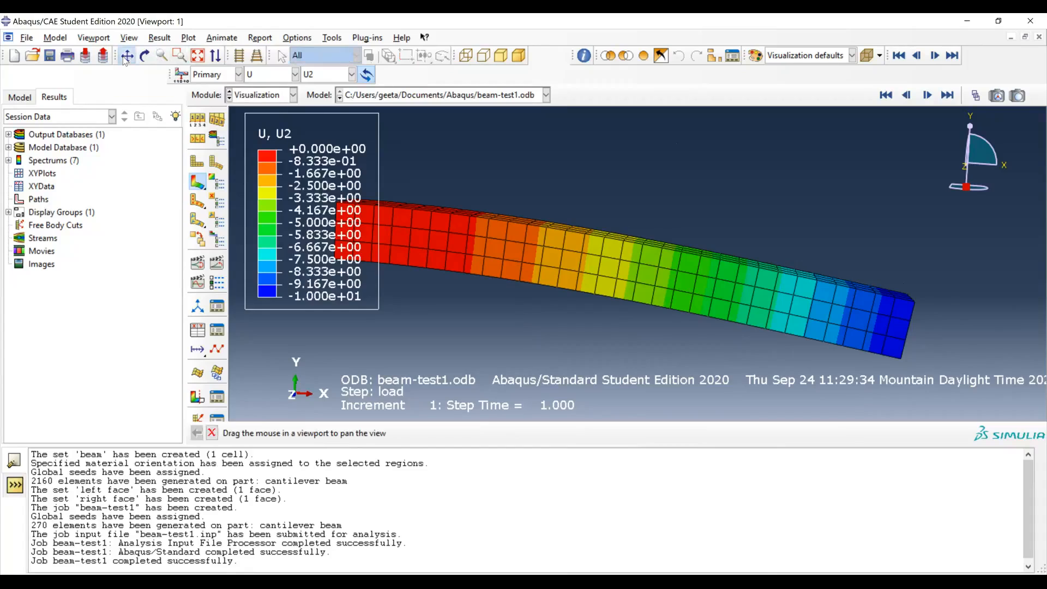
{"action": "left_click_drag", "start_coordinate": [557, 254], "coordinate": [620, 252]}
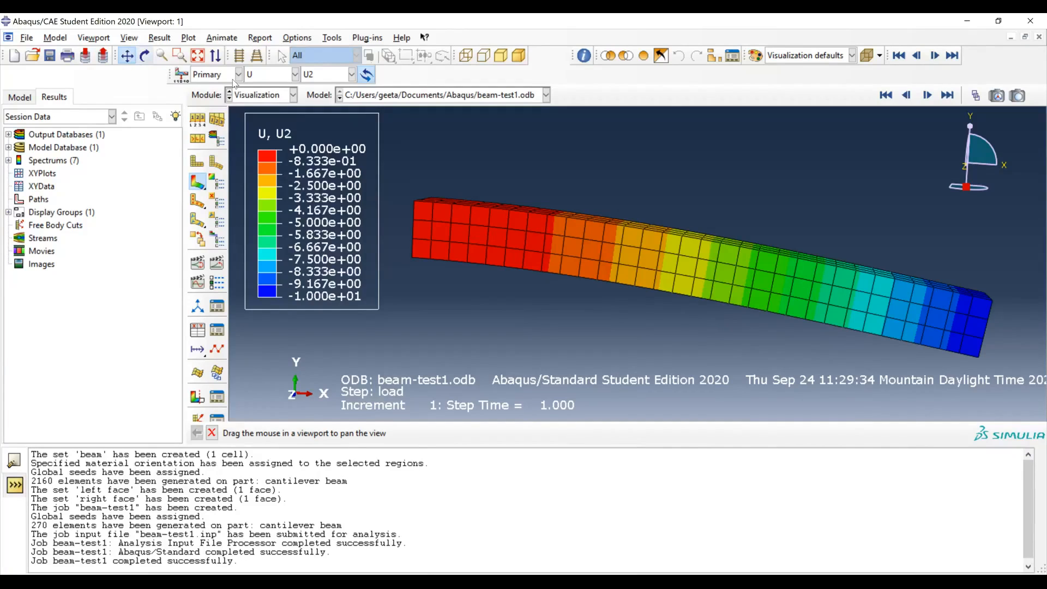
{"action": "left_click", "coordinate": [129, 61]}
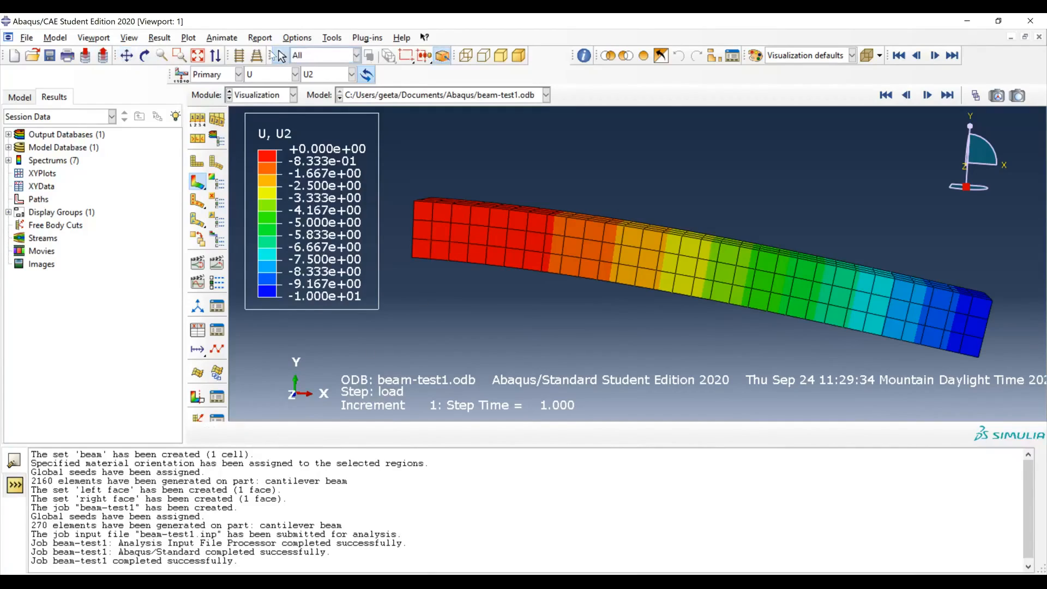
Step: Plot the beam's reaction force RF as magnitude, RF1 and RF2 contours and inspect the fixed and loaded ends
{"action": "left_click", "coordinate": [262, 74]}
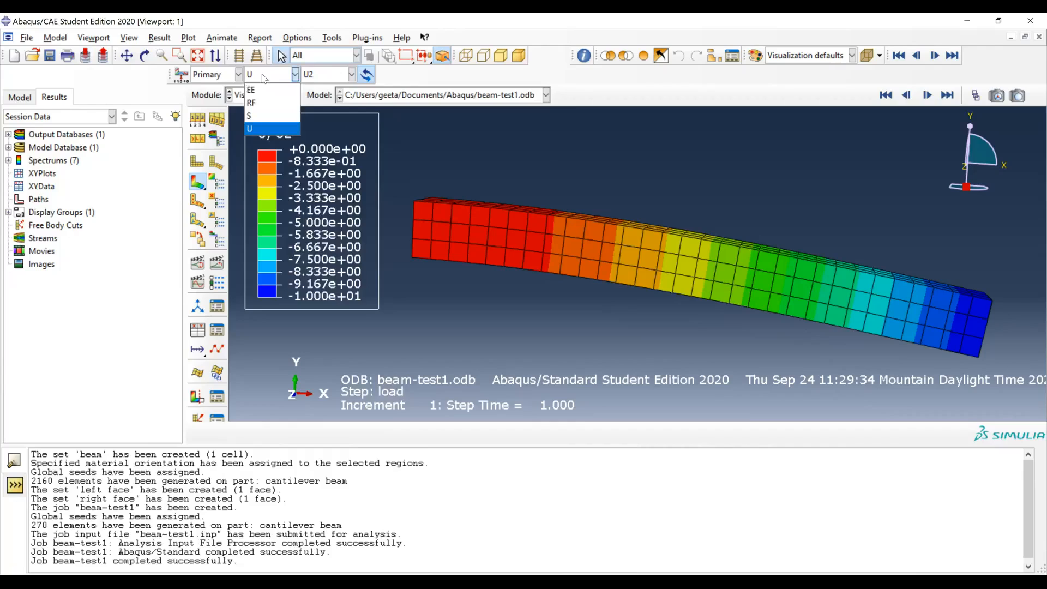
{"action": "left_click", "coordinate": [266, 103]}
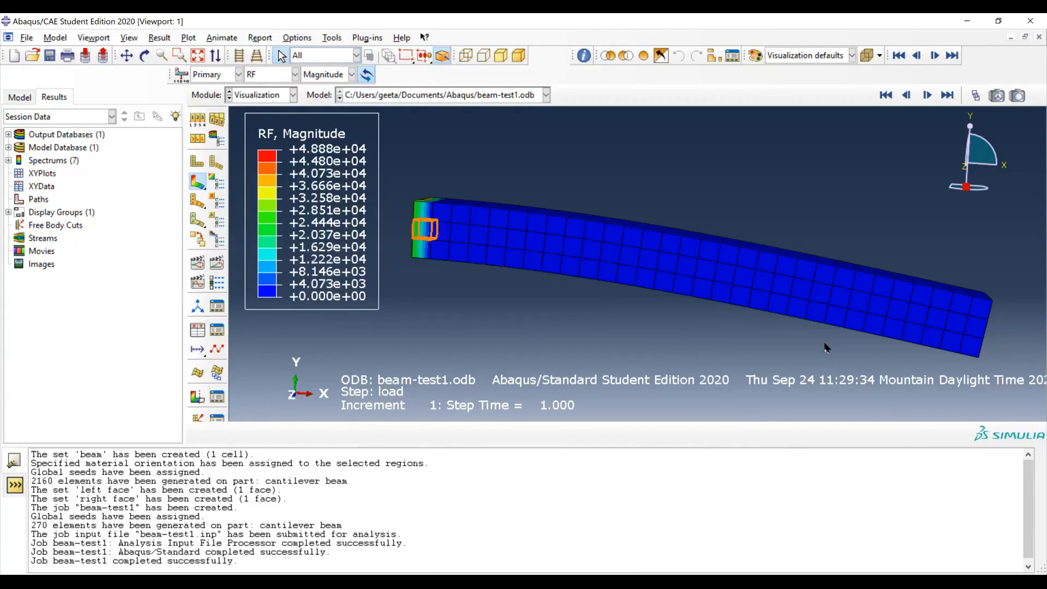
{"action": "left_click", "coordinate": [342, 76]}
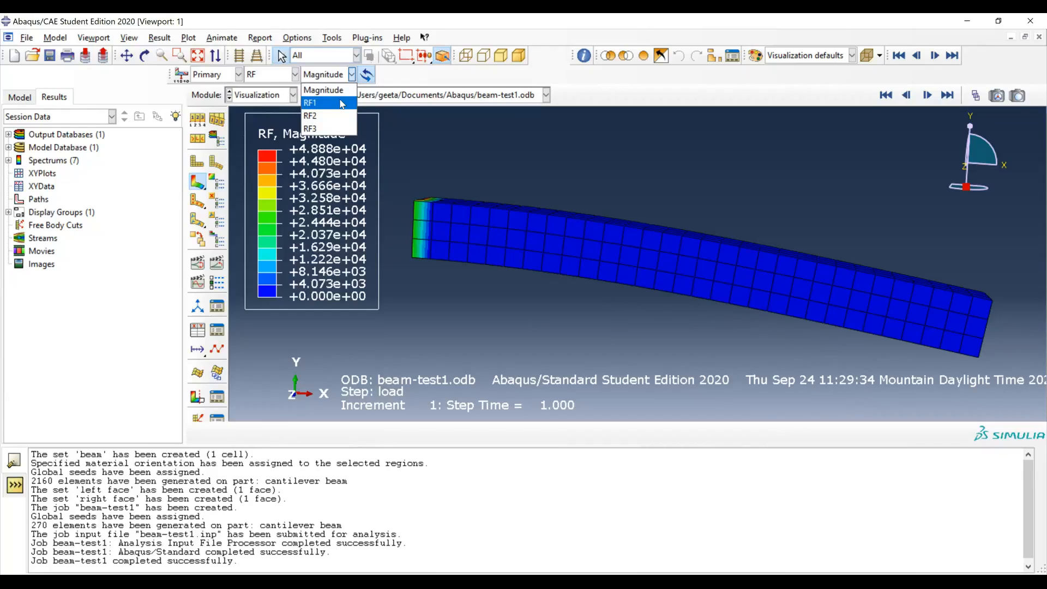
{"action": "left_click", "coordinate": [342, 102]}
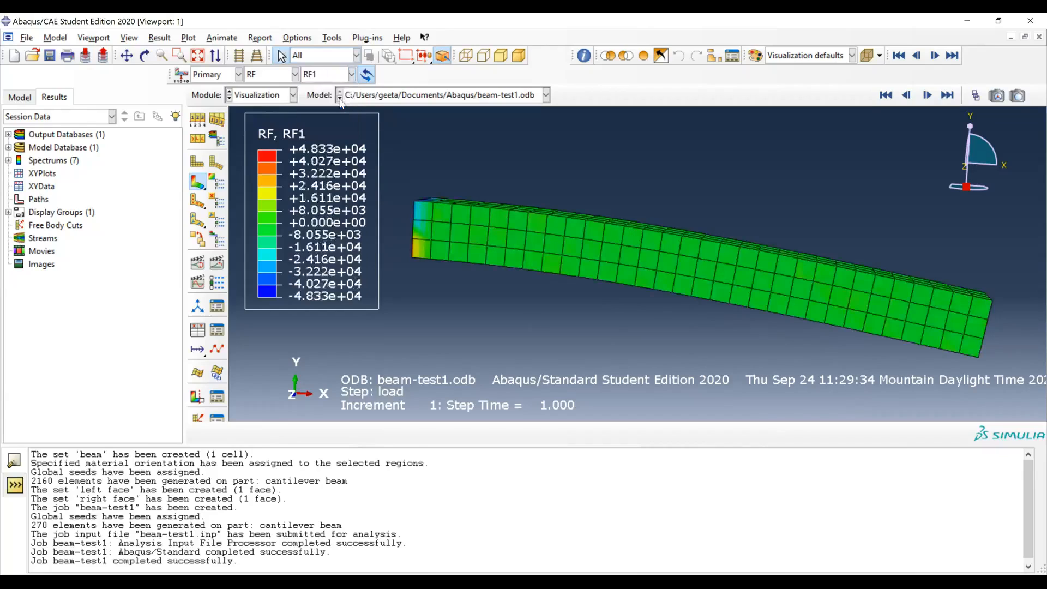
{"action": "left_click", "coordinate": [425, 239]}
{"action": "left_click", "coordinate": [430, 282]}
{"action": "left_click", "coordinate": [322, 74]}
{"action": "left_click", "coordinate": [338, 116]}
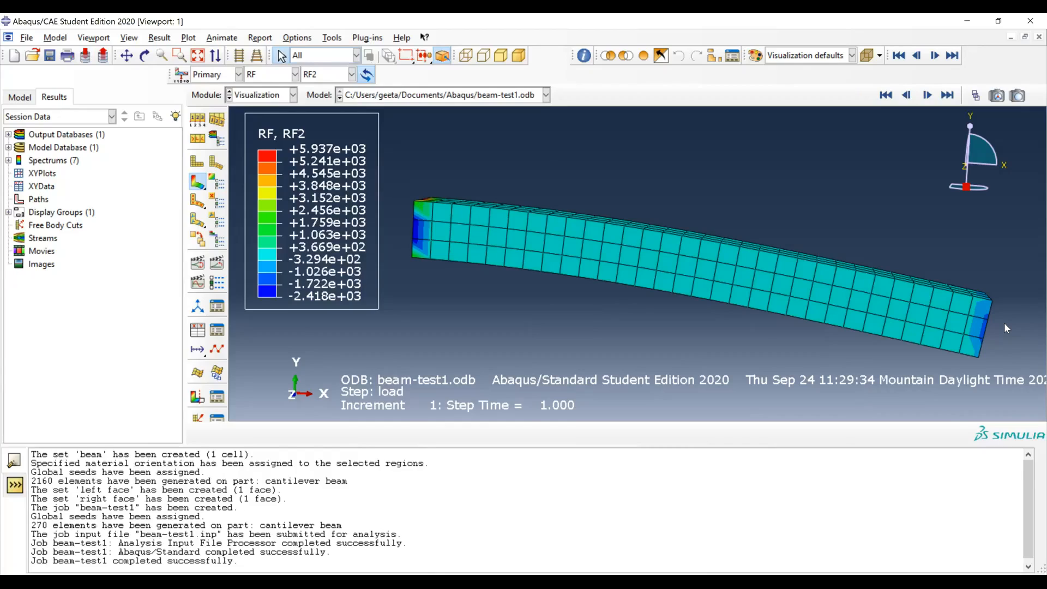
Step: Plot the stress component S11 contours and inspect the bending stress along the beam
{"action": "left_click", "coordinate": [285, 78]}
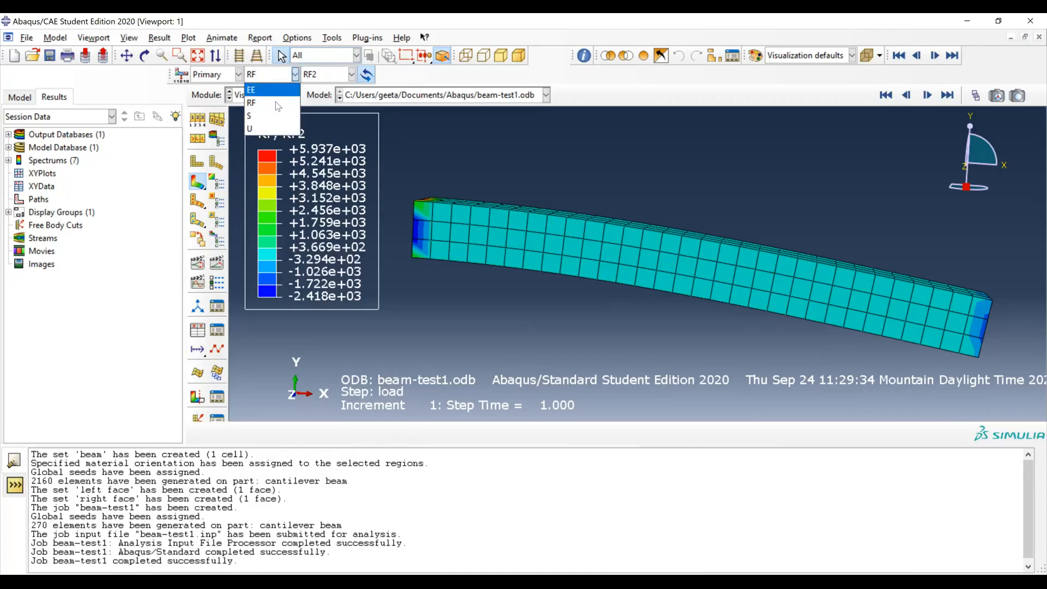
{"action": "left_click", "coordinate": [274, 118]}
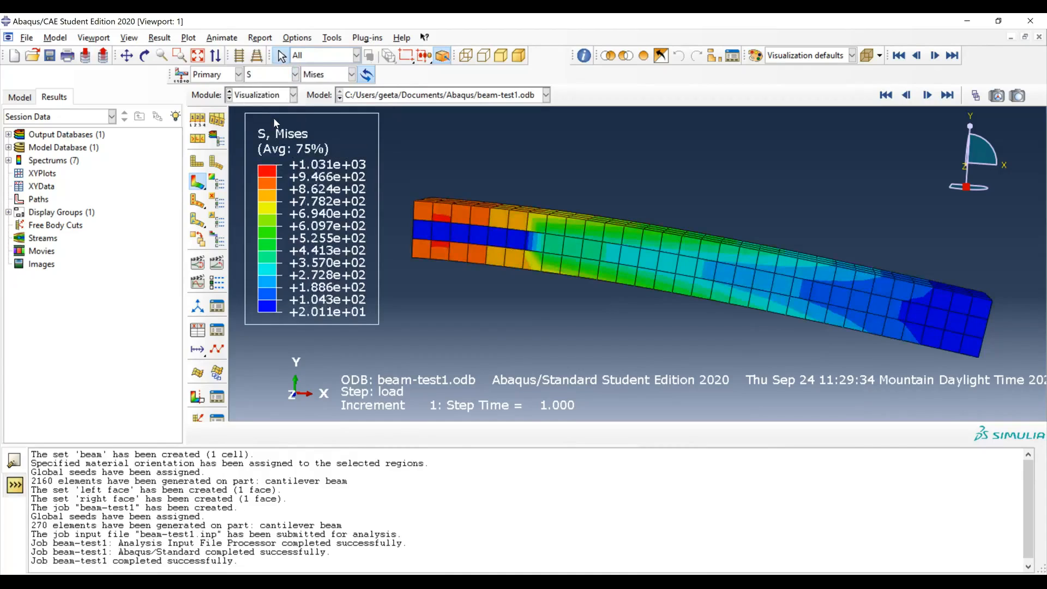
{"action": "left_click", "coordinate": [338, 76]}
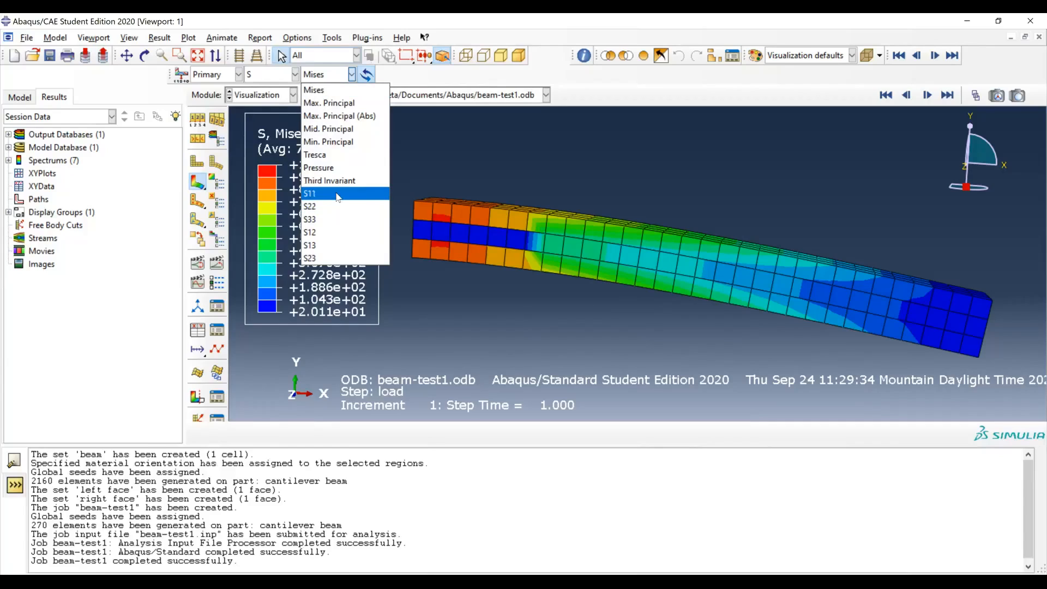
{"action": "left_click", "coordinate": [338, 194]}
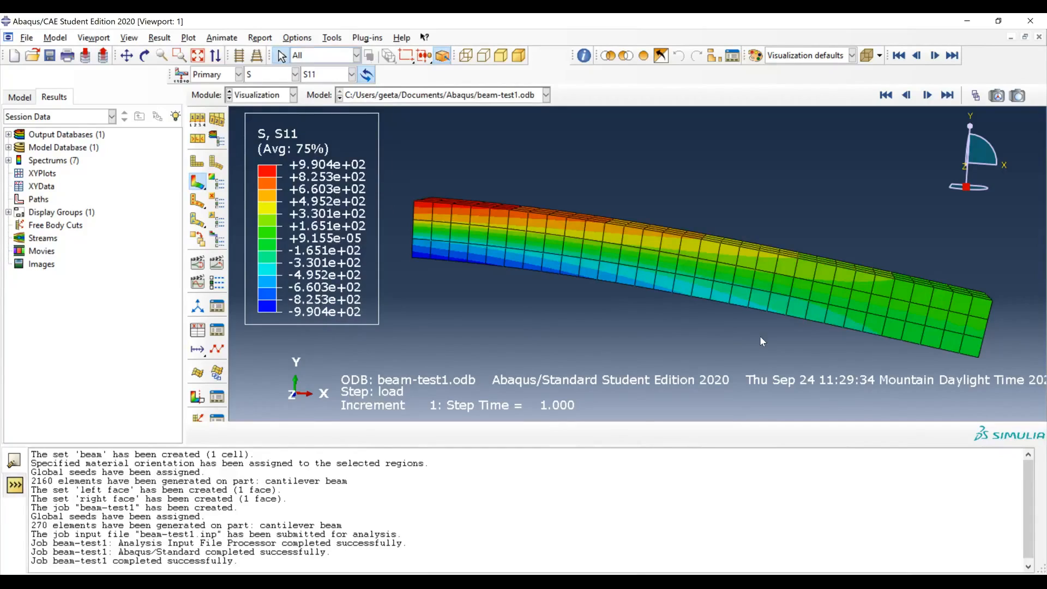
{"action": "left_click", "coordinate": [961, 303]}
{"action": "left_click", "coordinate": [567, 270]}
Step: Return to the model database and show the cantilever beam in the Part module
{"action": "left_click", "coordinate": [17, 97]}
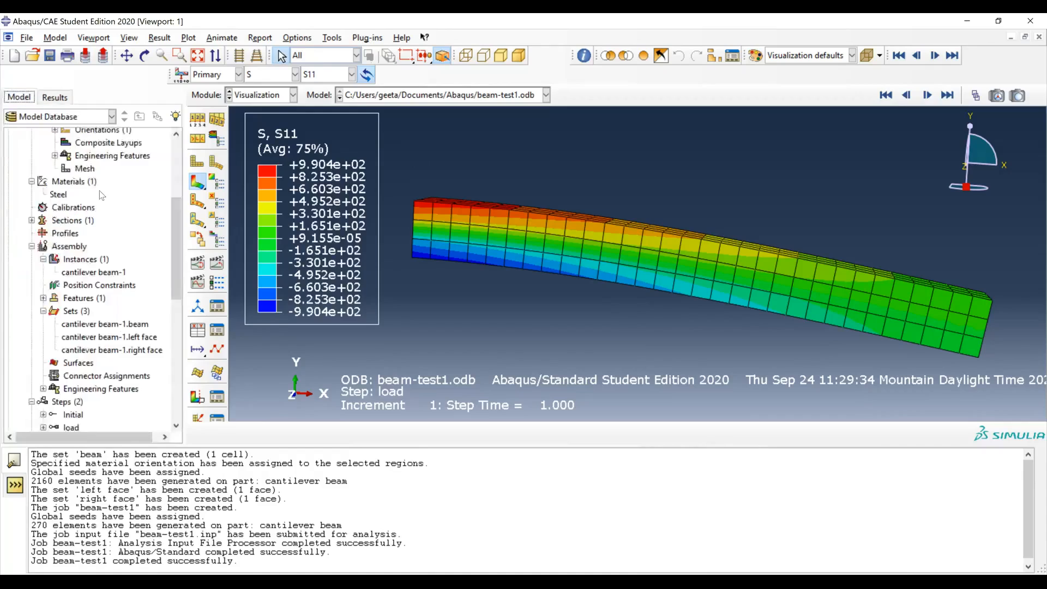
{"action": "left_click", "coordinate": [288, 99]}
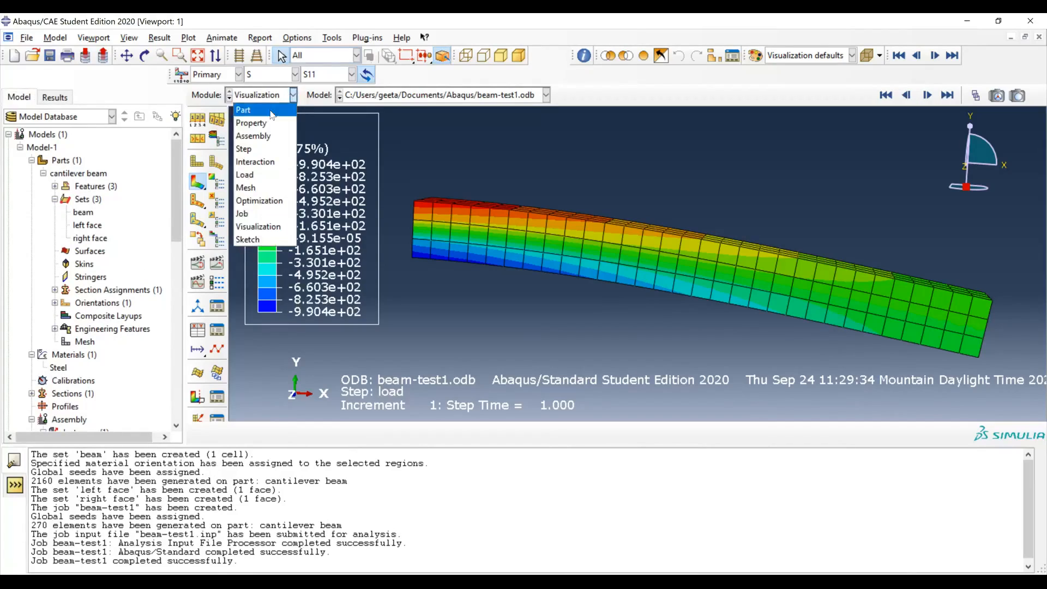
{"action": "left_click", "coordinate": [271, 112]}
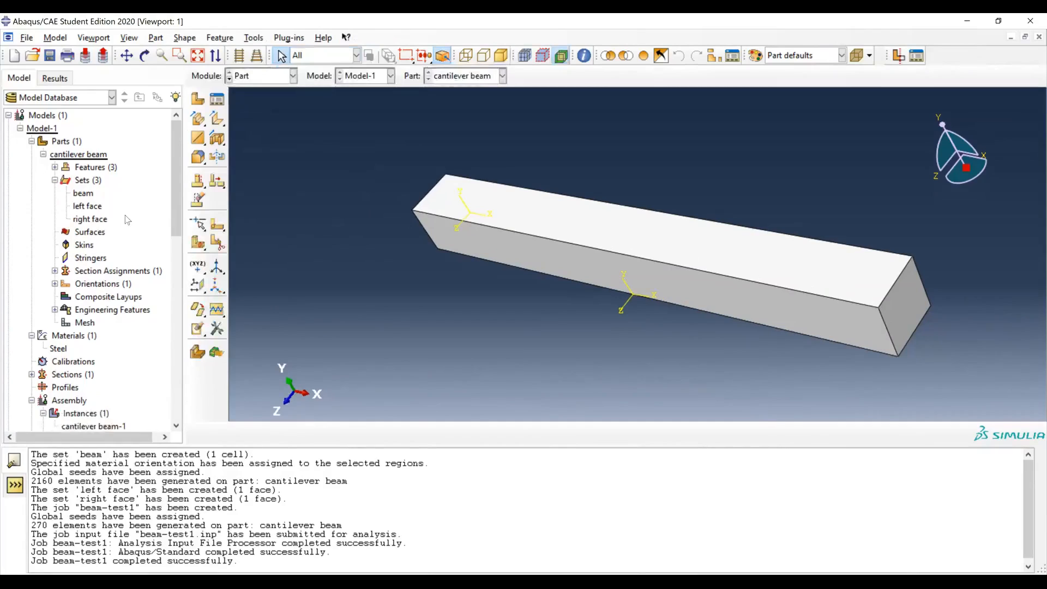
Step: Save the model database as "lab-1-cantilever beam" in the Abaqus folder and check the save message
{"action": "left_click", "coordinate": [27, 39]}
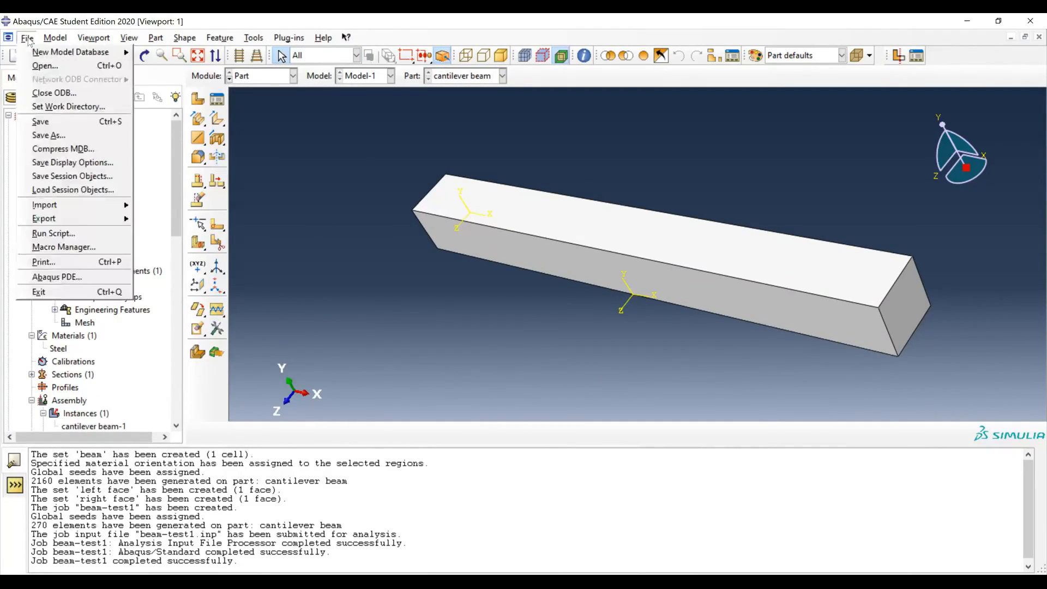
{"action": "left_click", "coordinate": [78, 137]}
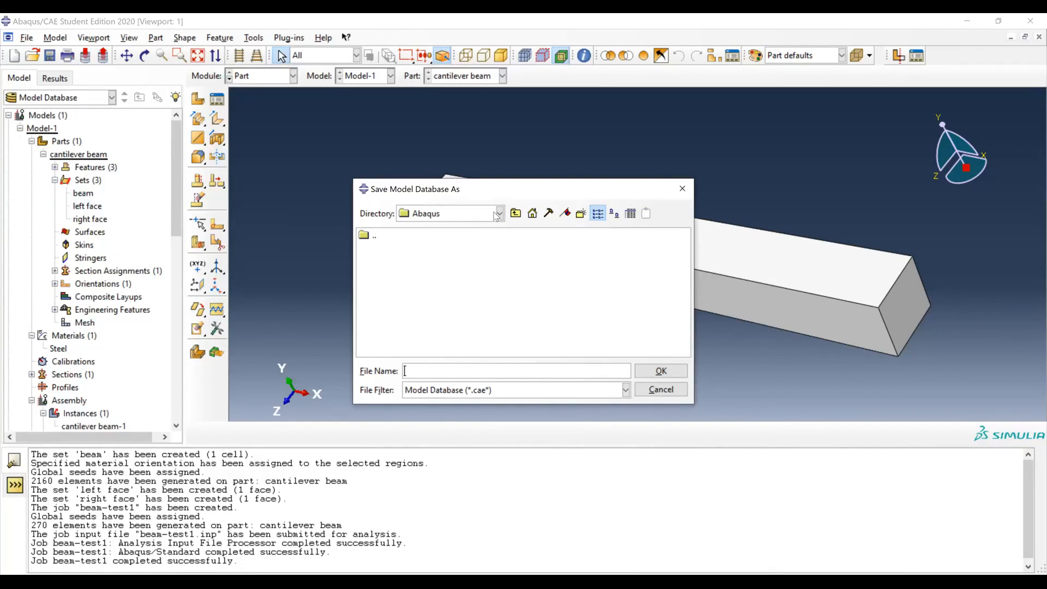
{"action": "left_click", "coordinate": [498, 214]}
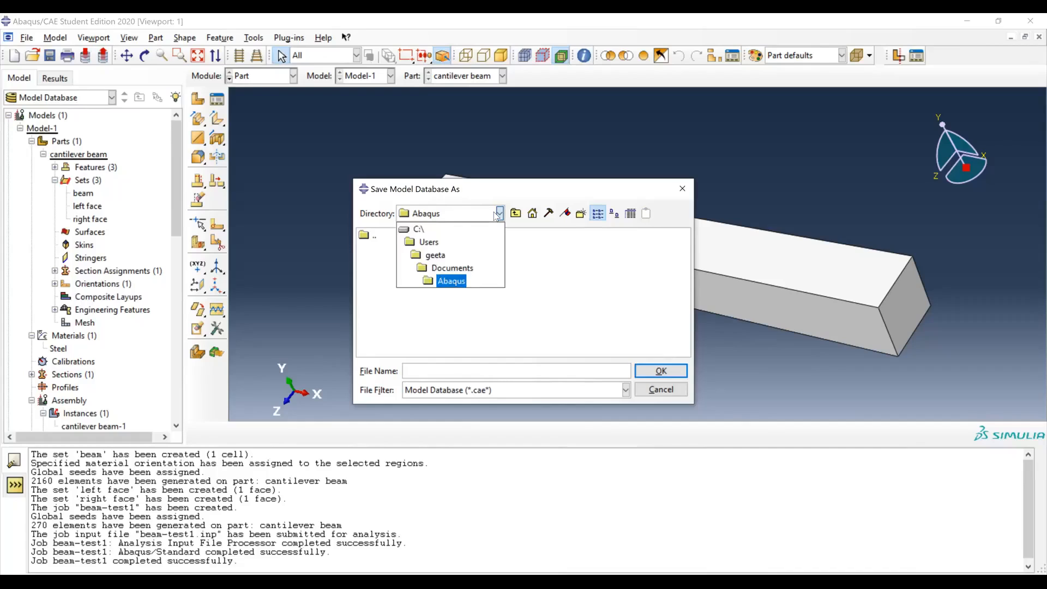
{"action": "left_click", "coordinate": [498, 214]}
{"action": "left_click", "coordinate": [431, 377]}
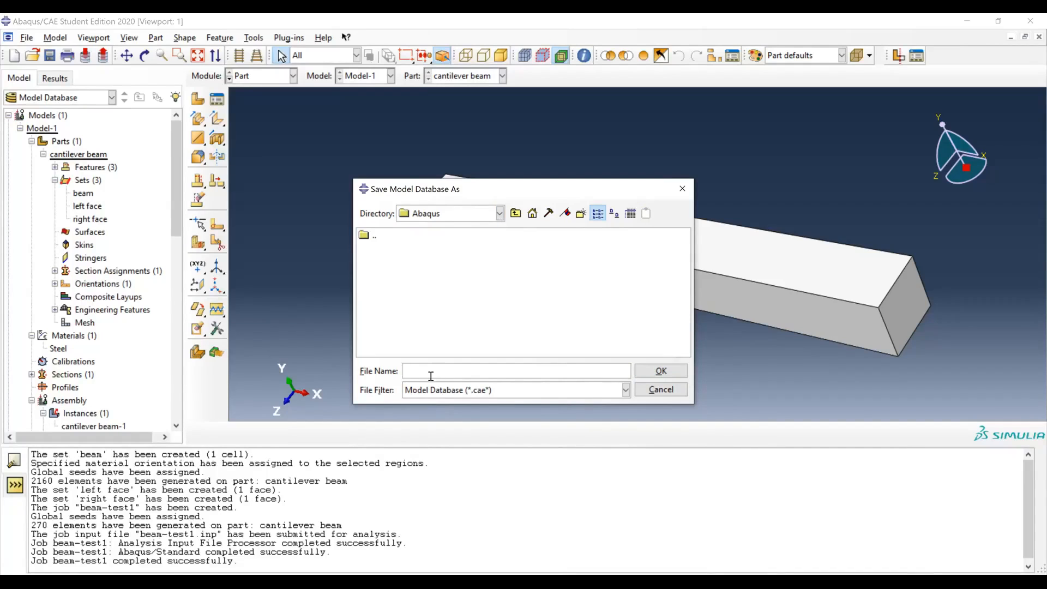
{"action": "type", "text": "lab-1-cantilever beam"}
{"action": "left_click", "coordinate": [661, 371]}
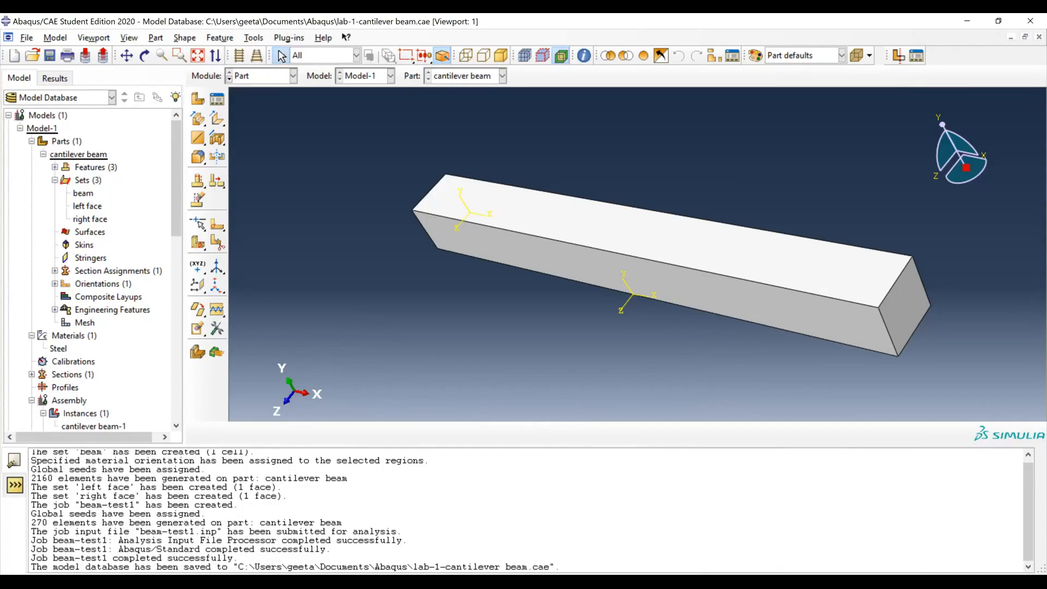
{"action": "left_click_drag", "start_coordinate": [140, 567], "coordinate": [560, 567]}
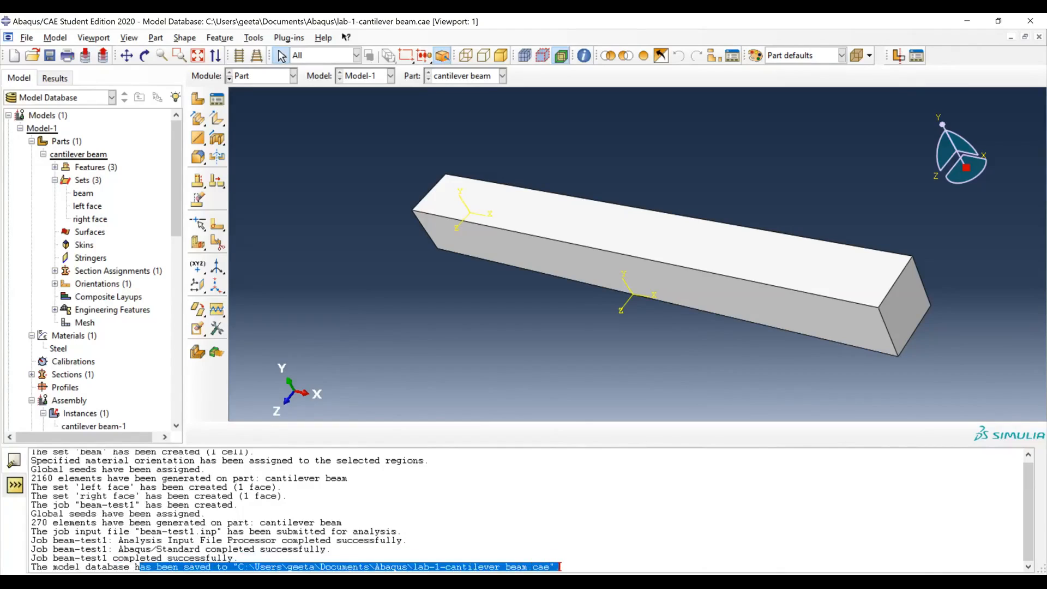
{"action": "left_click", "coordinate": [561, 568]}
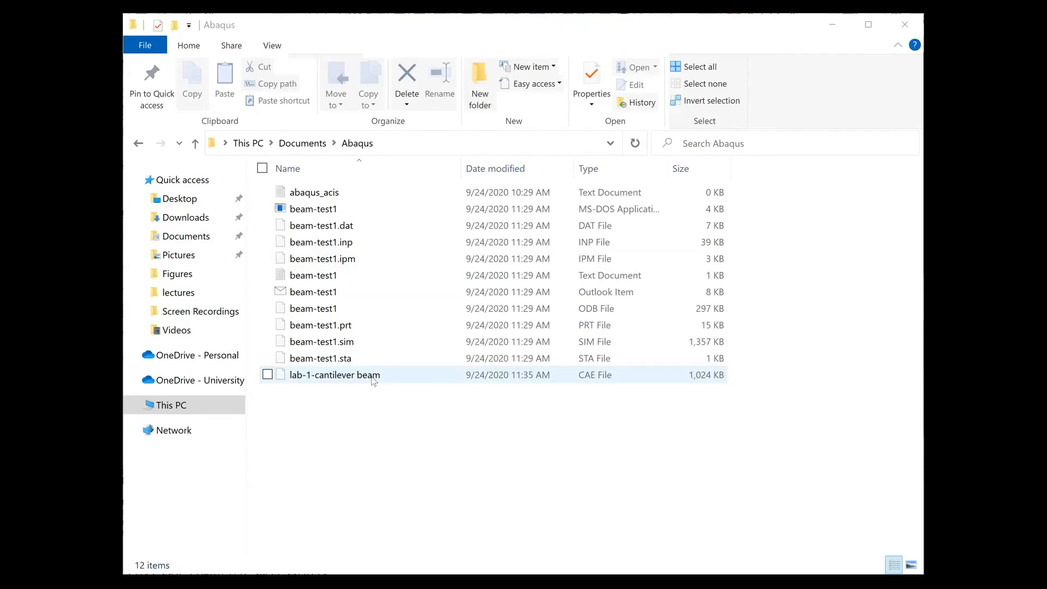
Step: Review the saved lab-1-cantilever beam model and the beam-test1 job files, including beam-test1.inp, in the Abaqus folder in File Explorer
{"action": "left_click", "coordinate": [363, 405]}
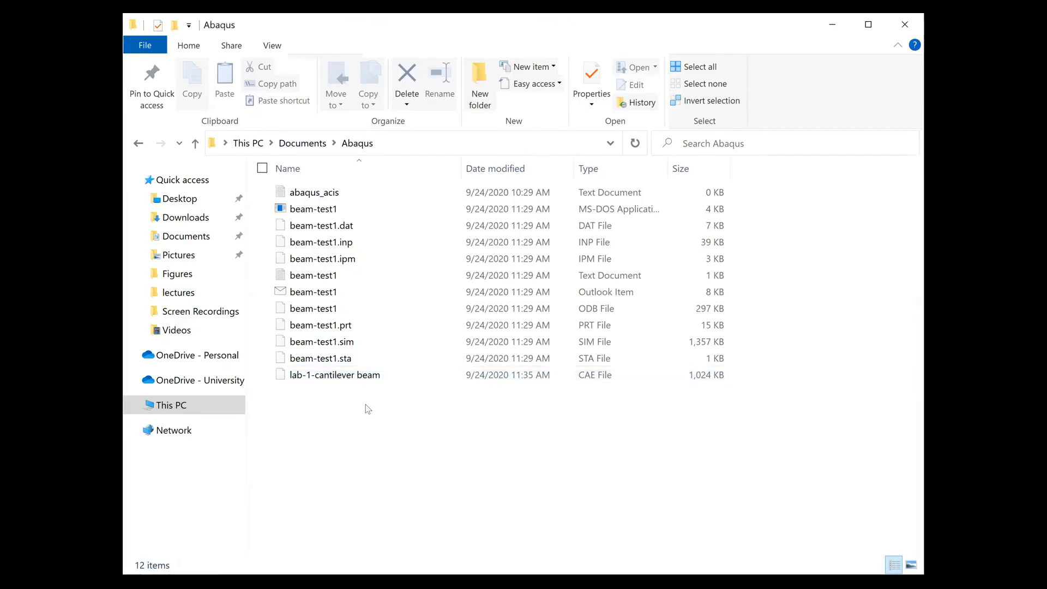
{"action": "left_click", "coordinate": [301, 383]}
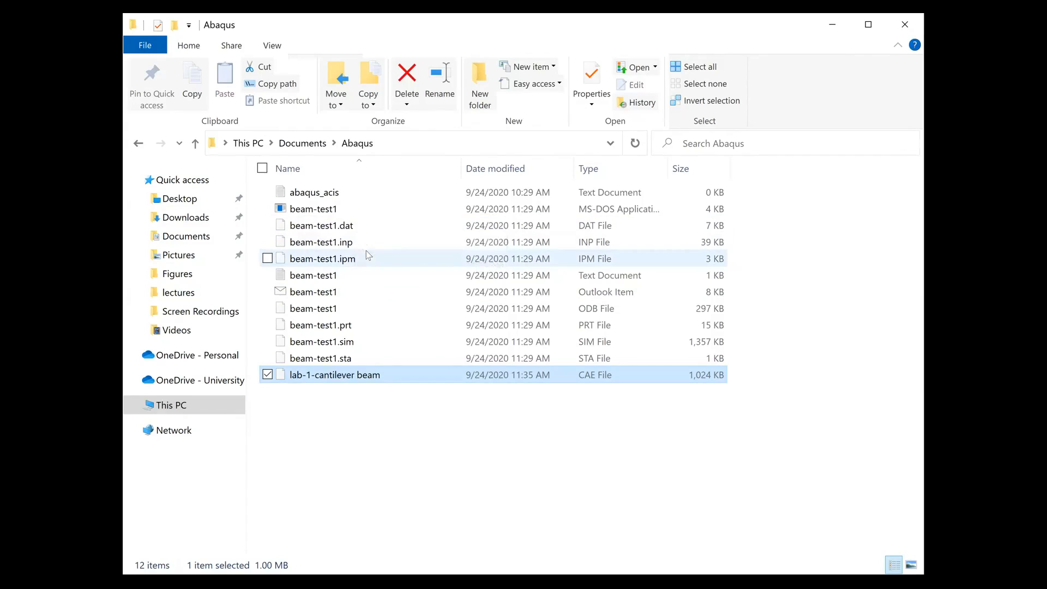
{"action": "left_click", "coordinate": [362, 355]}
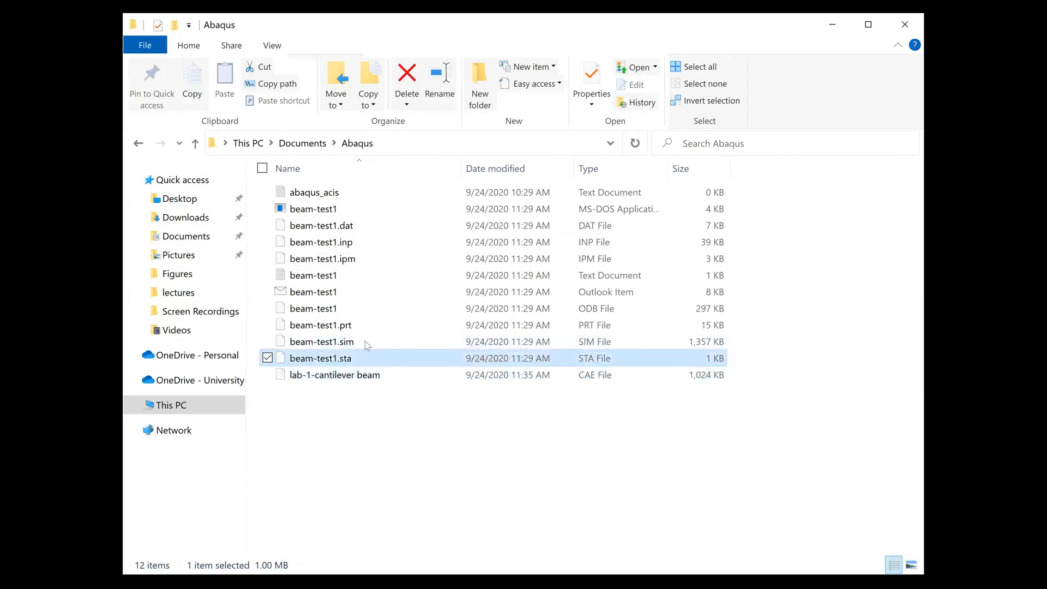
{"action": "left_click", "coordinate": [381, 249]}
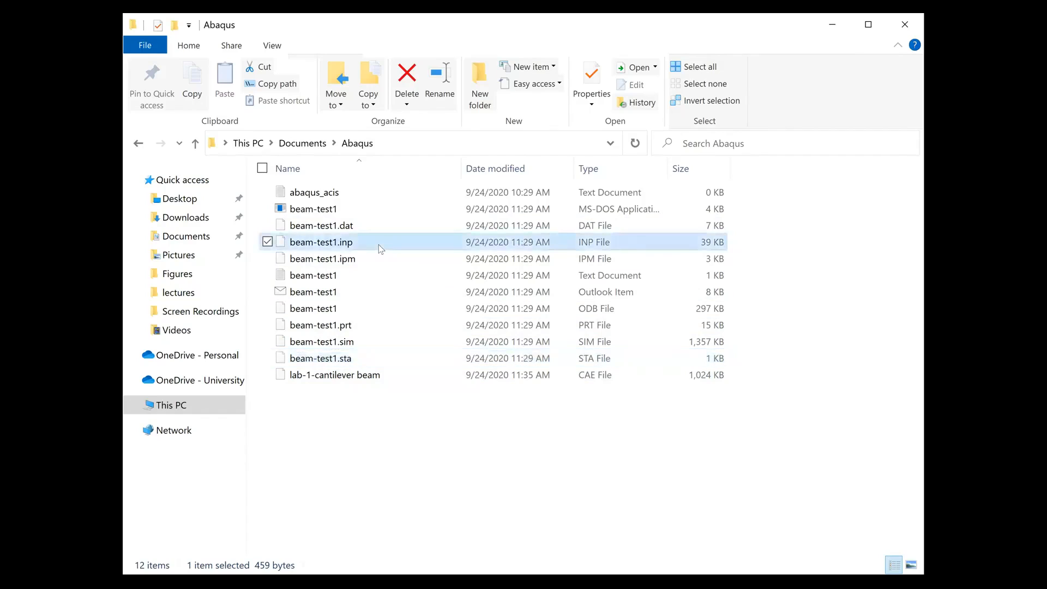